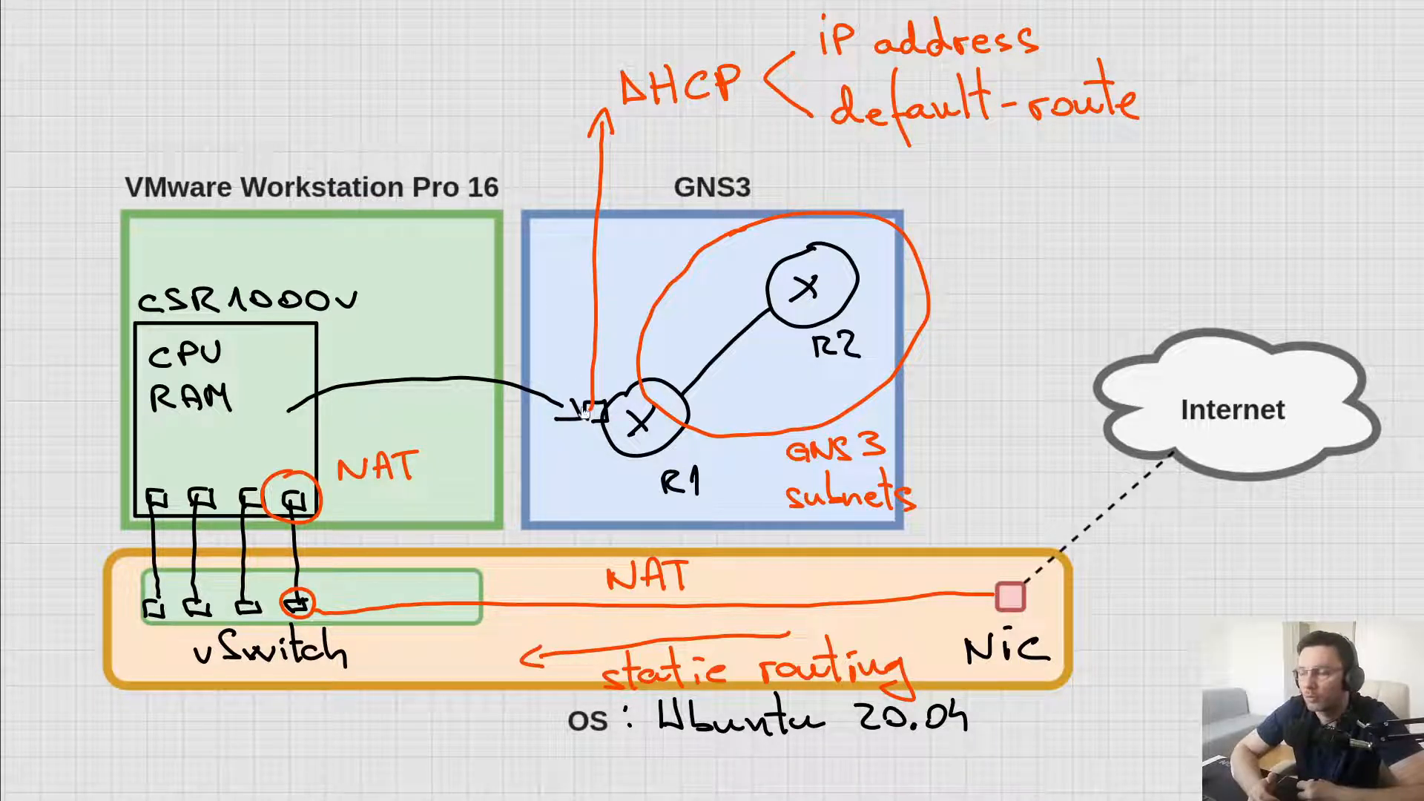
Circle R1's external interface and draw a line from the NIC up to a new box labelled terminal
{"action": "left_click_drag", "start_coordinate": [592, 394], "coordinate": [602, 427]}
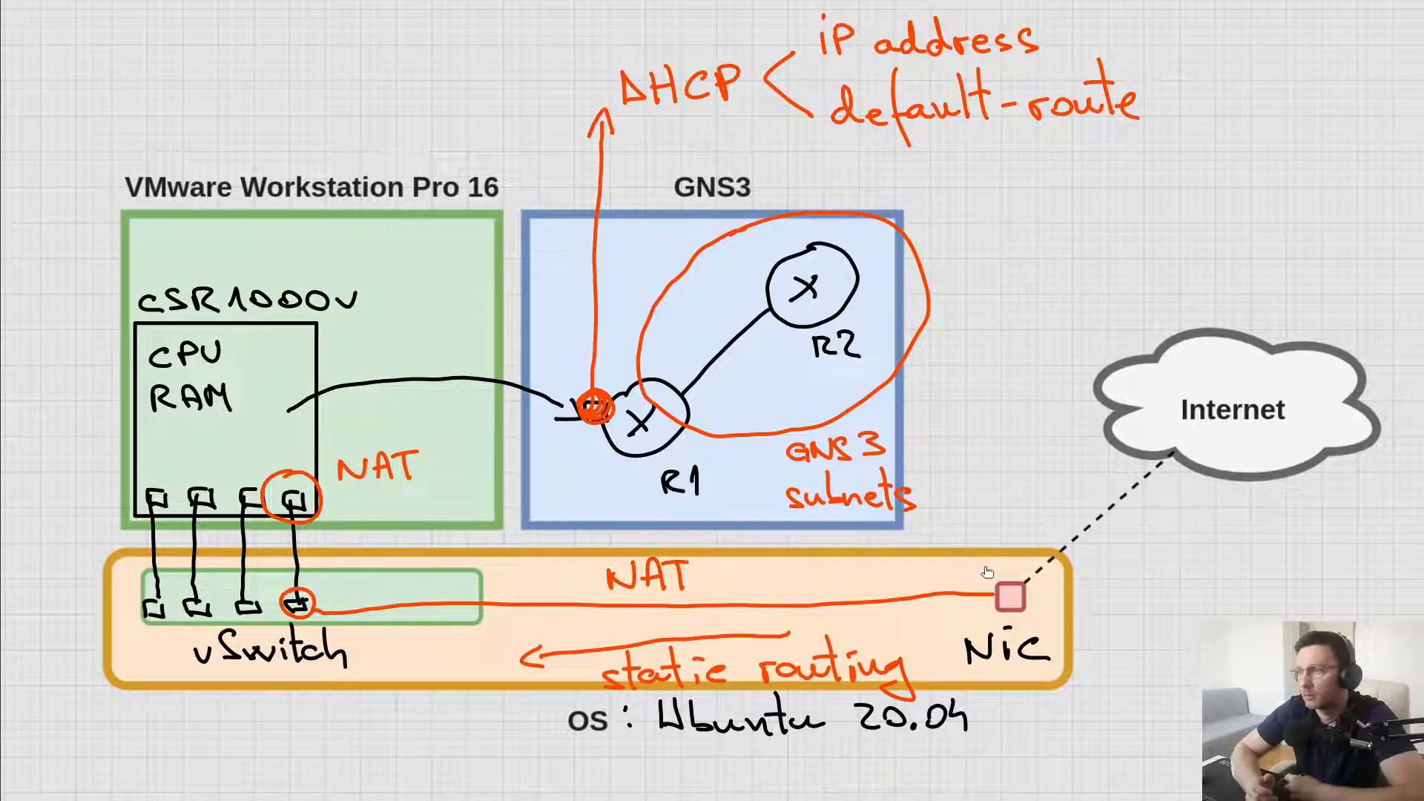
{"action": "left_click_drag", "start_coordinate": [986, 571], "coordinate": [1117, 286]}
{"action": "mouse_move", "coordinate": [1127, 199]}
{"action": "left_mouse_down"}
{"action": "mouse_move", "coordinate": [1120, 301]}
{"action": "mouse_move", "coordinate": [1223, 294]}
{"action": "mouse_move", "coordinate": [1131, 192]}
{"action": "mouse_move", "coordinate": [1125, 211]}
{"action": "left_mouse_up"}
{"action": "left_click_drag", "start_coordinate": [1246, 181], "coordinate": [1251, 228]}
{"action": "mouse_move", "coordinate": [1236, 200]}
{"action": "left_mouse_down"}
{"action": "mouse_move", "coordinate": [1265, 195]}
{"action": "mouse_move", "coordinate": [1277, 219]}
{"action": "mouse_move", "coordinate": [1343, 205]}
{"action": "mouse_move", "coordinate": [1403, 222]}
{"action": "left_mouse_up"}
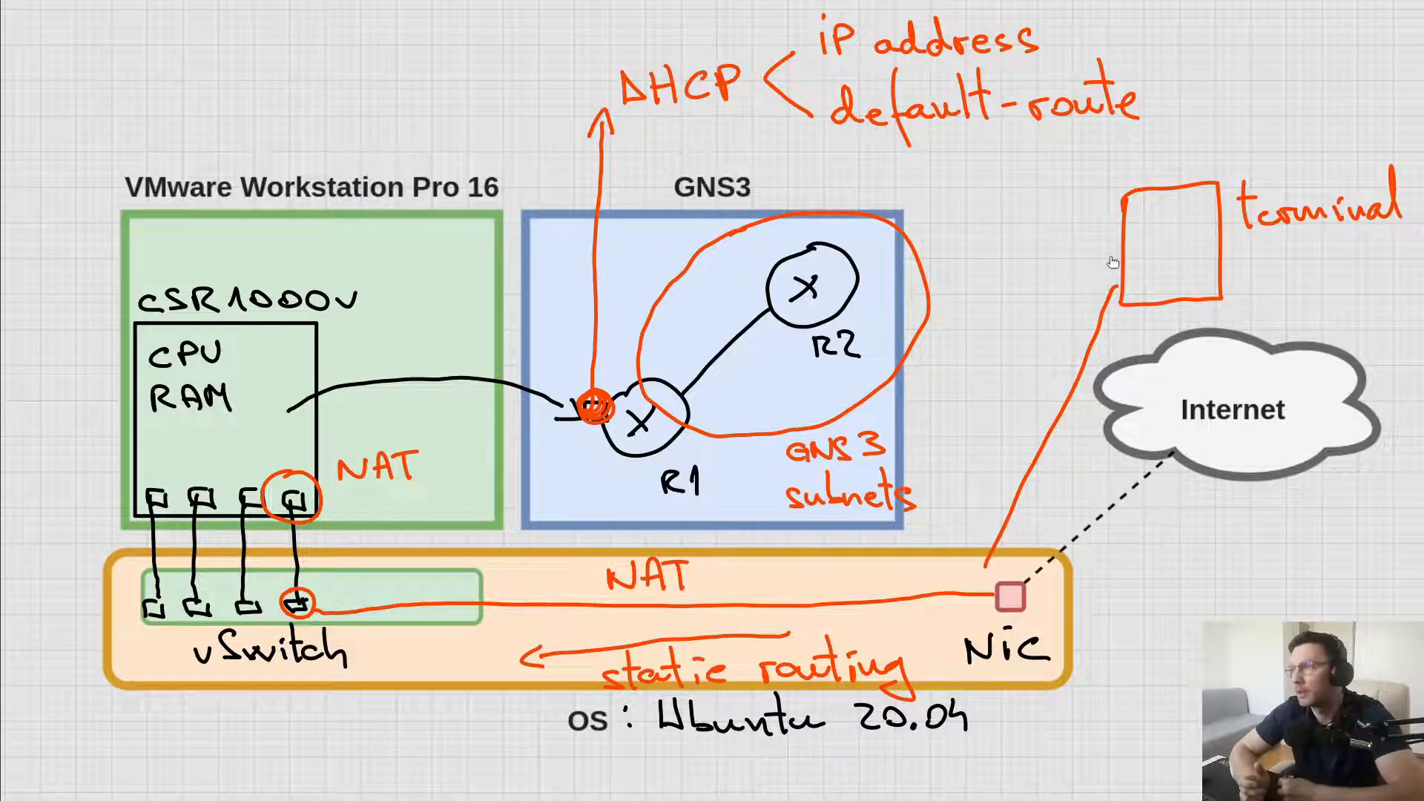
Draw a line connecting the terminal box to router R2
{"action": "mouse_move", "coordinate": [1151, 238]}
{"action": "left_mouse_down"}
{"action": "mouse_move", "coordinate": [1033, 229]}
{"action": "mouse_move", "coordinate": [855, 277]}
{"action": "mouse_move", "coordinate": [882, 282]}
{"action": "left_mouse_up"}
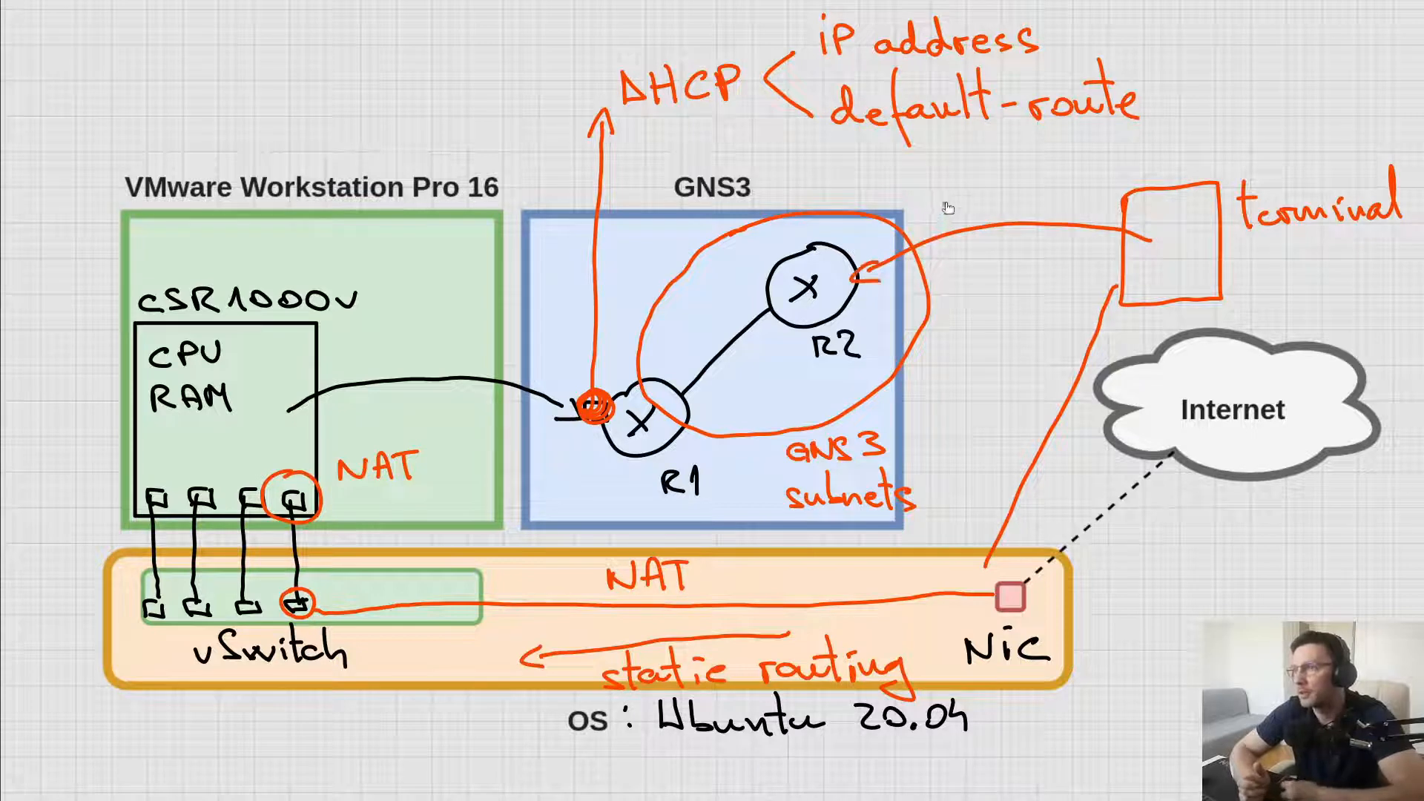
{"action": "mouse_move", "coordinate": [947, 208]}
{"action": "left_mouse_down"}
{"action": "mouse_move", "coordinate": [1040, 198]}
{"action": "mouse_move", "coordinate": [953, 280]}
{"action": "mouse_move", "coordinate": [1013, 281]}
{"action": "mouse_move", "coordinate": [1046, 259]}
{"action": "mouse_move", "coordinate": [1047, 277]}
{"action": "left_mouse_up"}
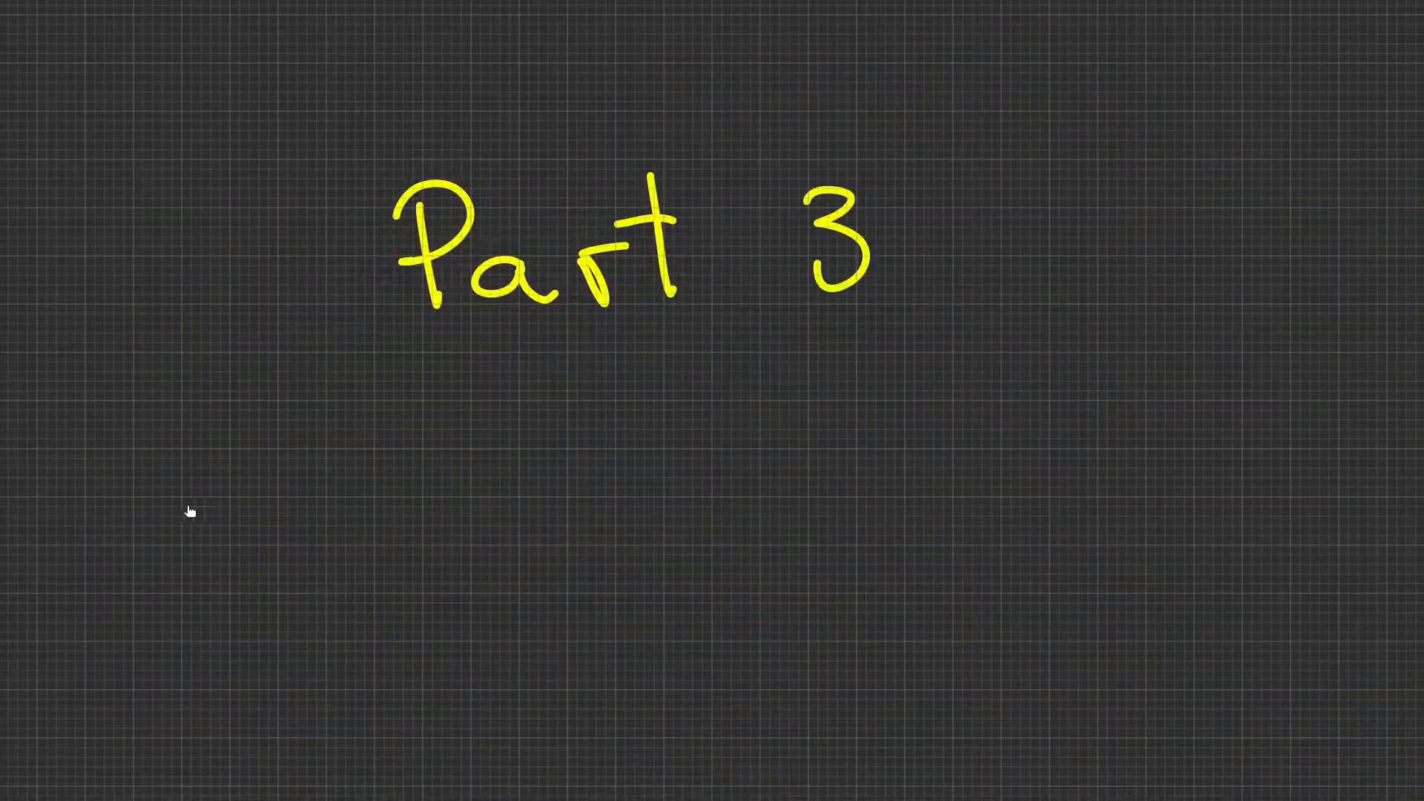
{"action": "mouse_move", "coordinate": [190, 512]}
{"action": "left_mouse_down"}
{"action": "mouse_move", "coordinate": [309, 563]}
{"action": "mouse_move", "coordinate": [475, 519]}
{"action": "mouse_move", "coordinate": [652, 658]}
{"action": "mouse_move", "coordinate": [845, 560]}
{"action": "mouse_move", "coordinate": [1131, 564]}
{"action": "left_mouse_up"}
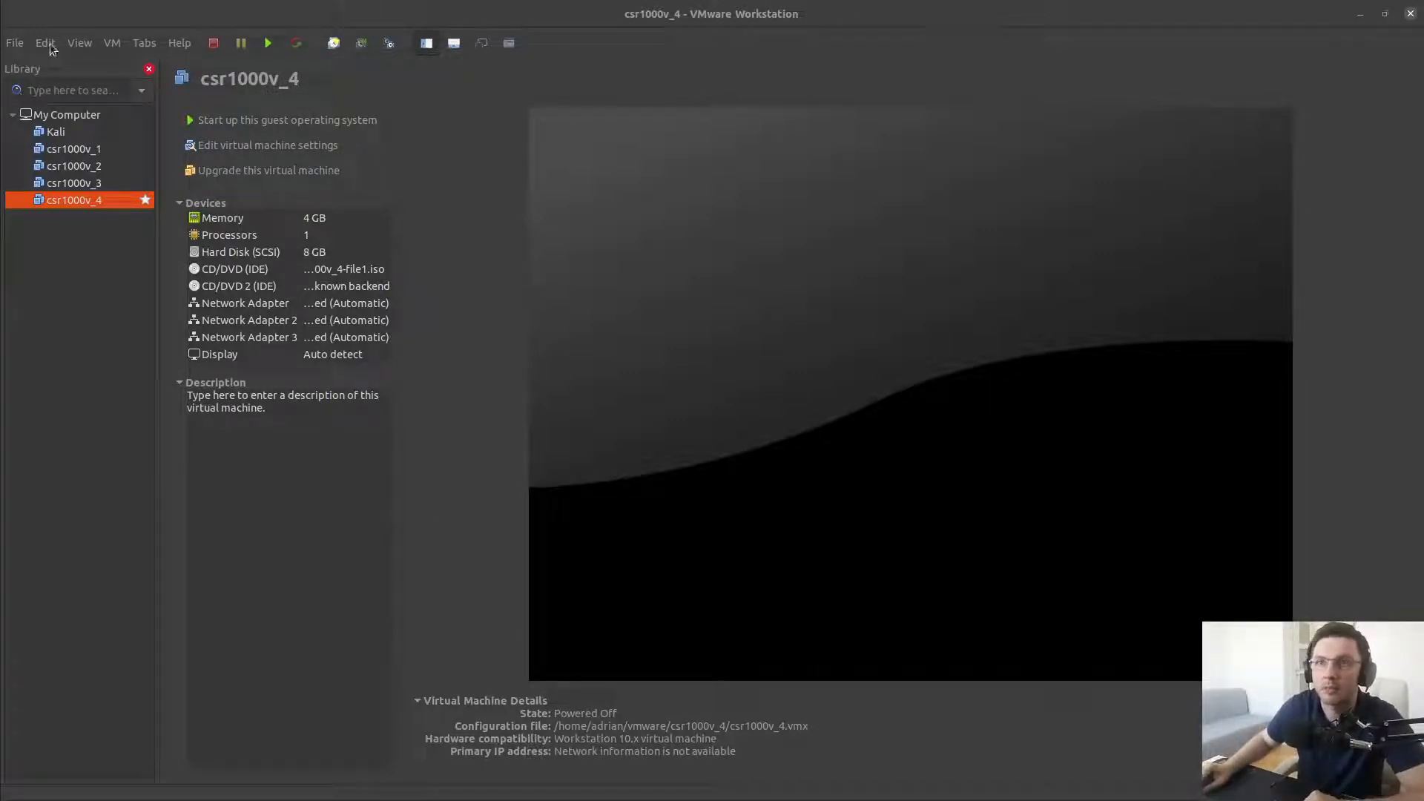
Open the OVA file csr1000v-universalk9.03.15.00.S.155-2.S-std.ova as a new virtual machine
{"action": "left_click", "coordinate": [15, 43]}
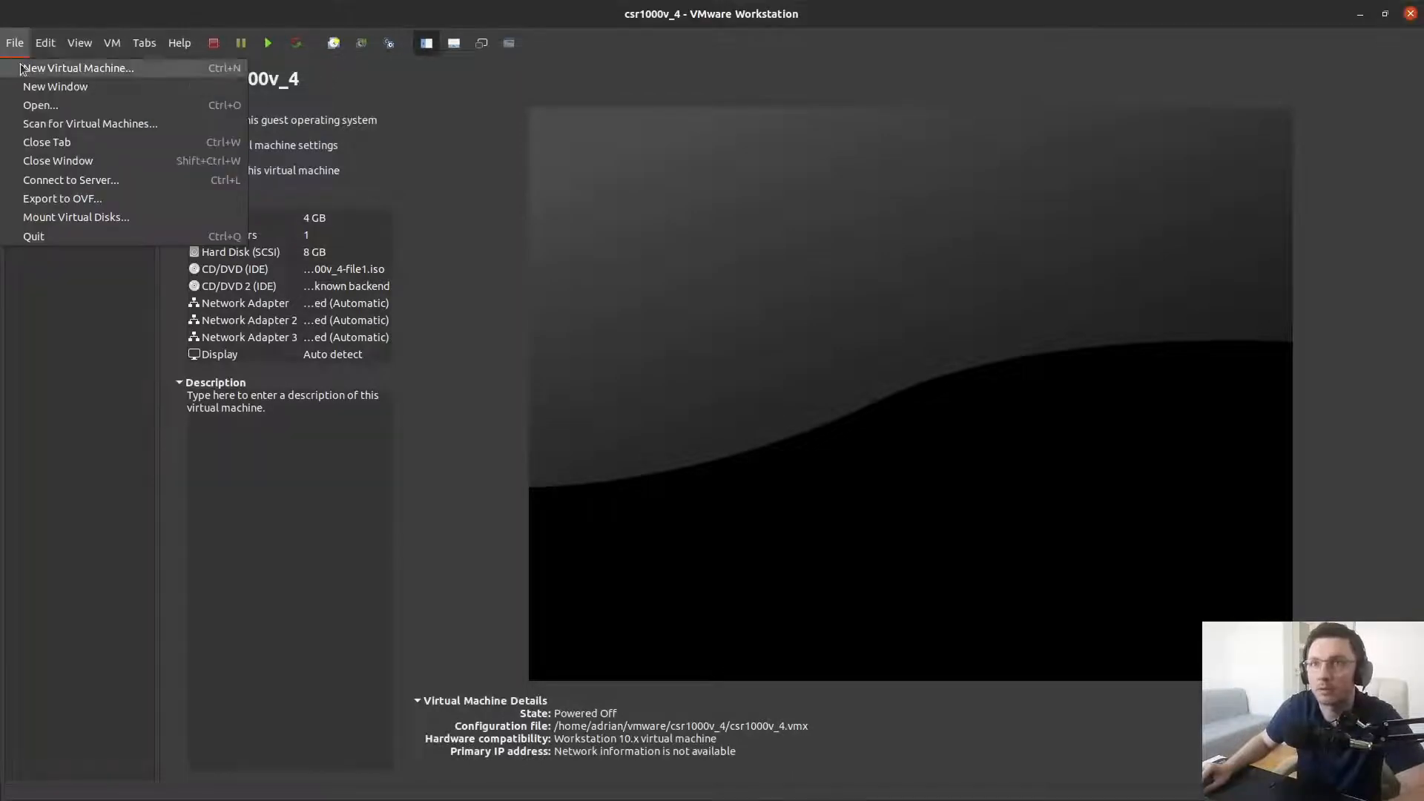
{"action": "left_click", "coordinate": [37, 105]}
{"action": "double_click", "coordinate": [416, 344]}
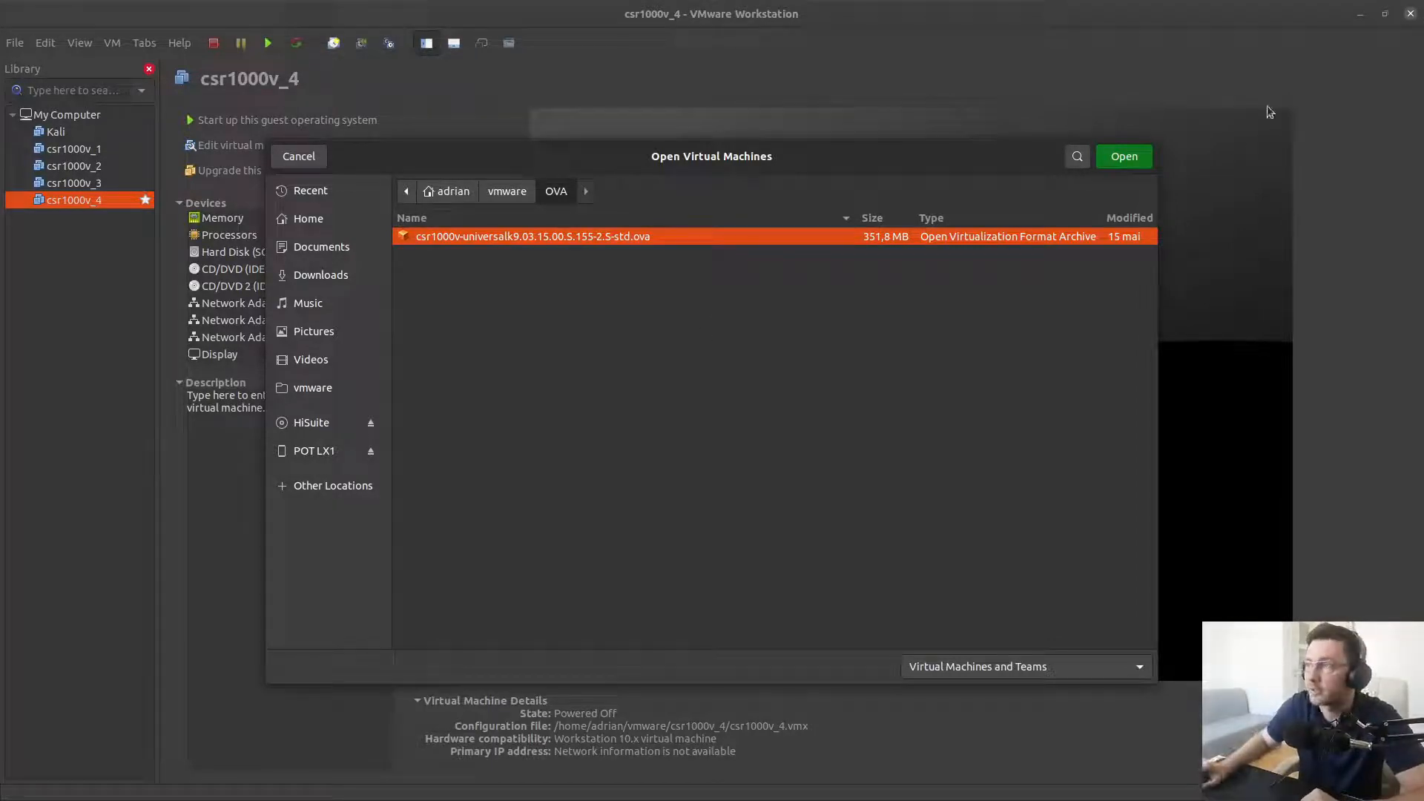
{"action": "left_click", "coordinate": [1124, 156]}
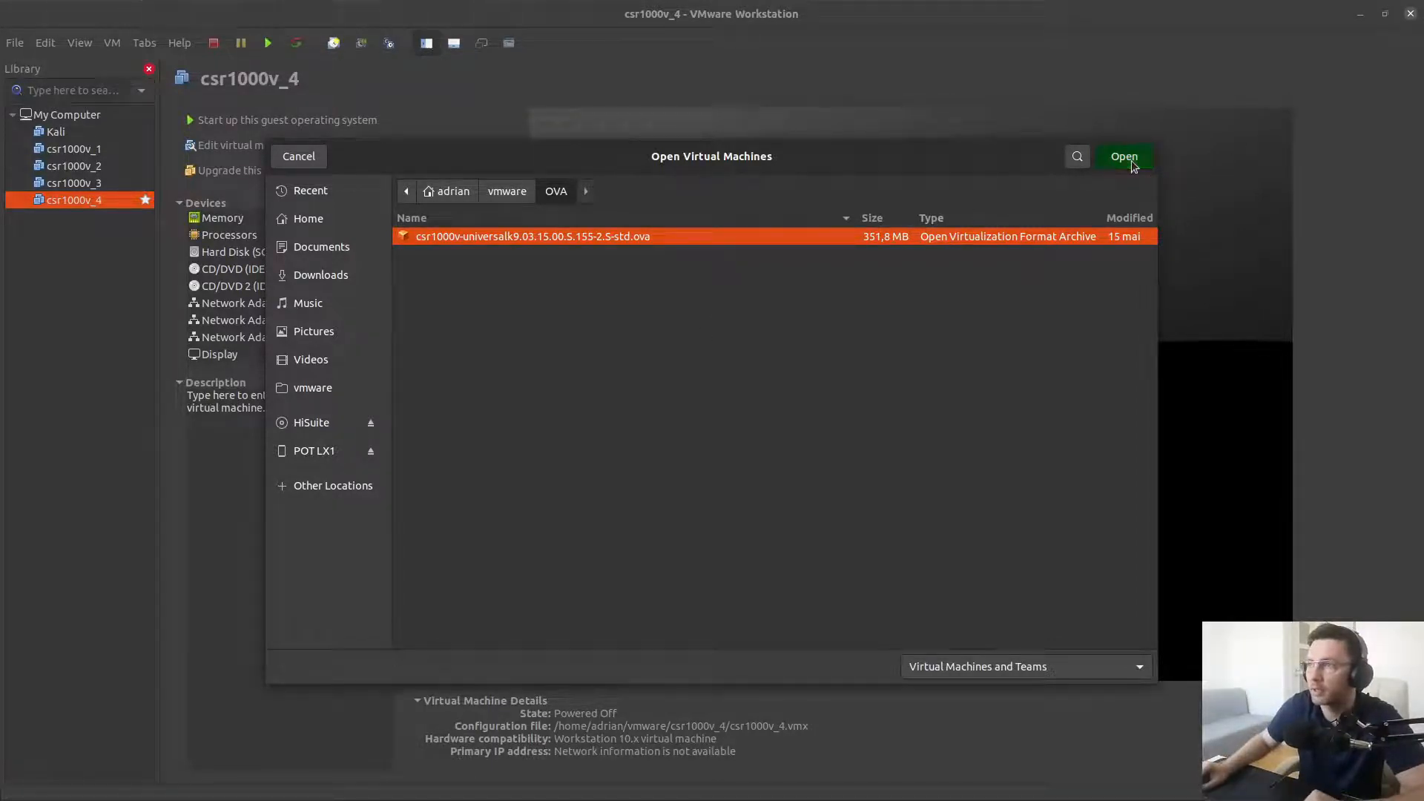
Name the imported virtual machine csr1000v_5 and continue
{"action": "left_click_drag", "start_coordinate": [729, 278], "coordinate": [340, 276]}
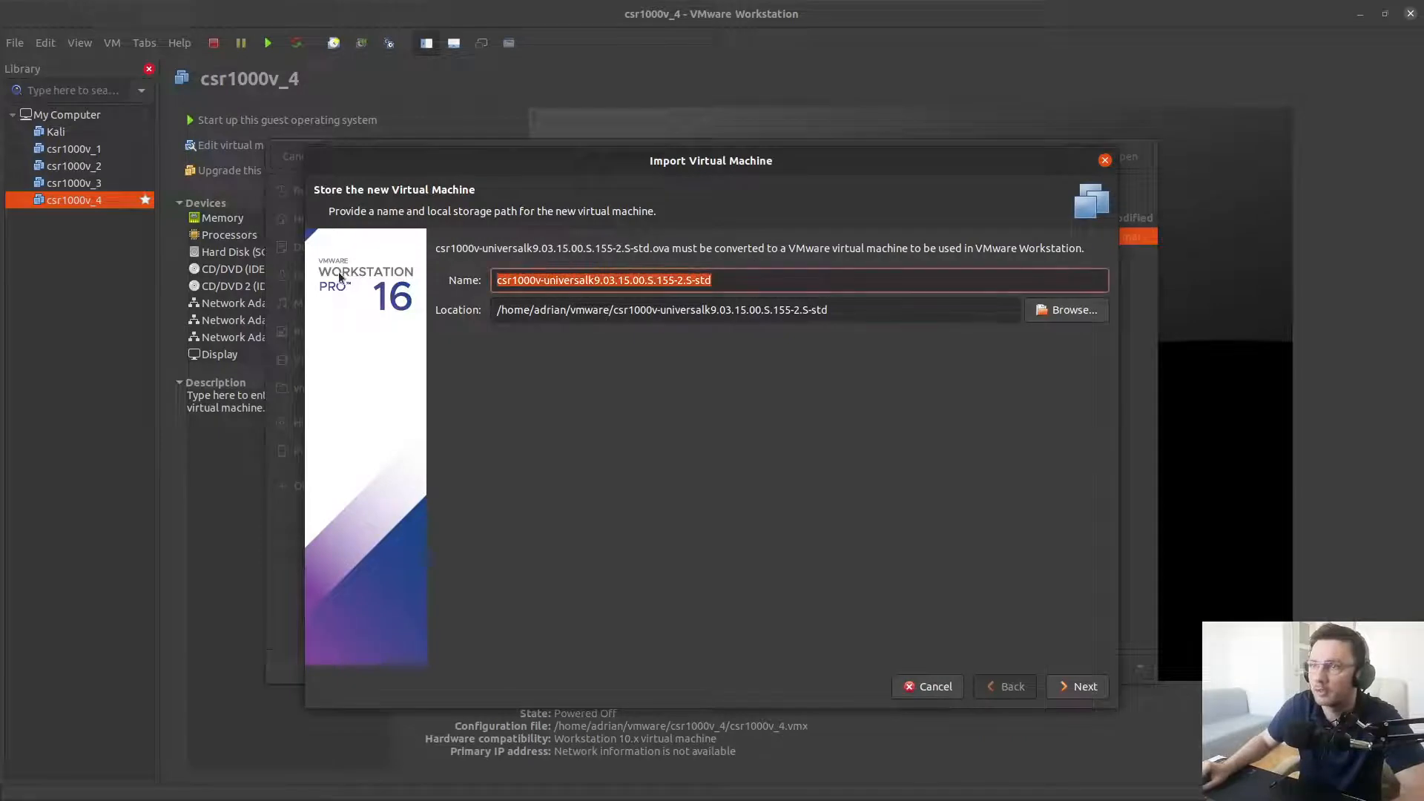
{"action": "type", "text": "csr"}
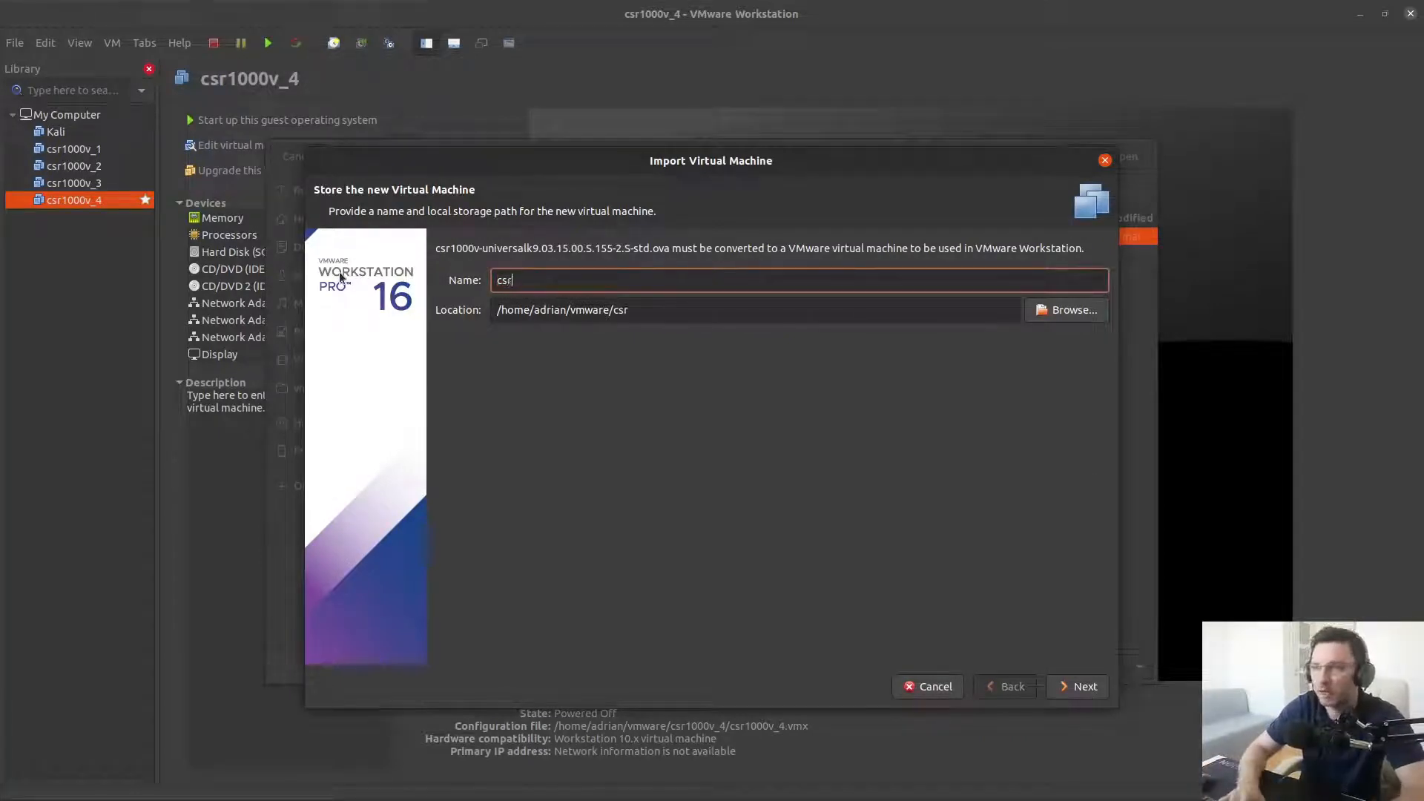
{"action": "type", "text": "1000v"}
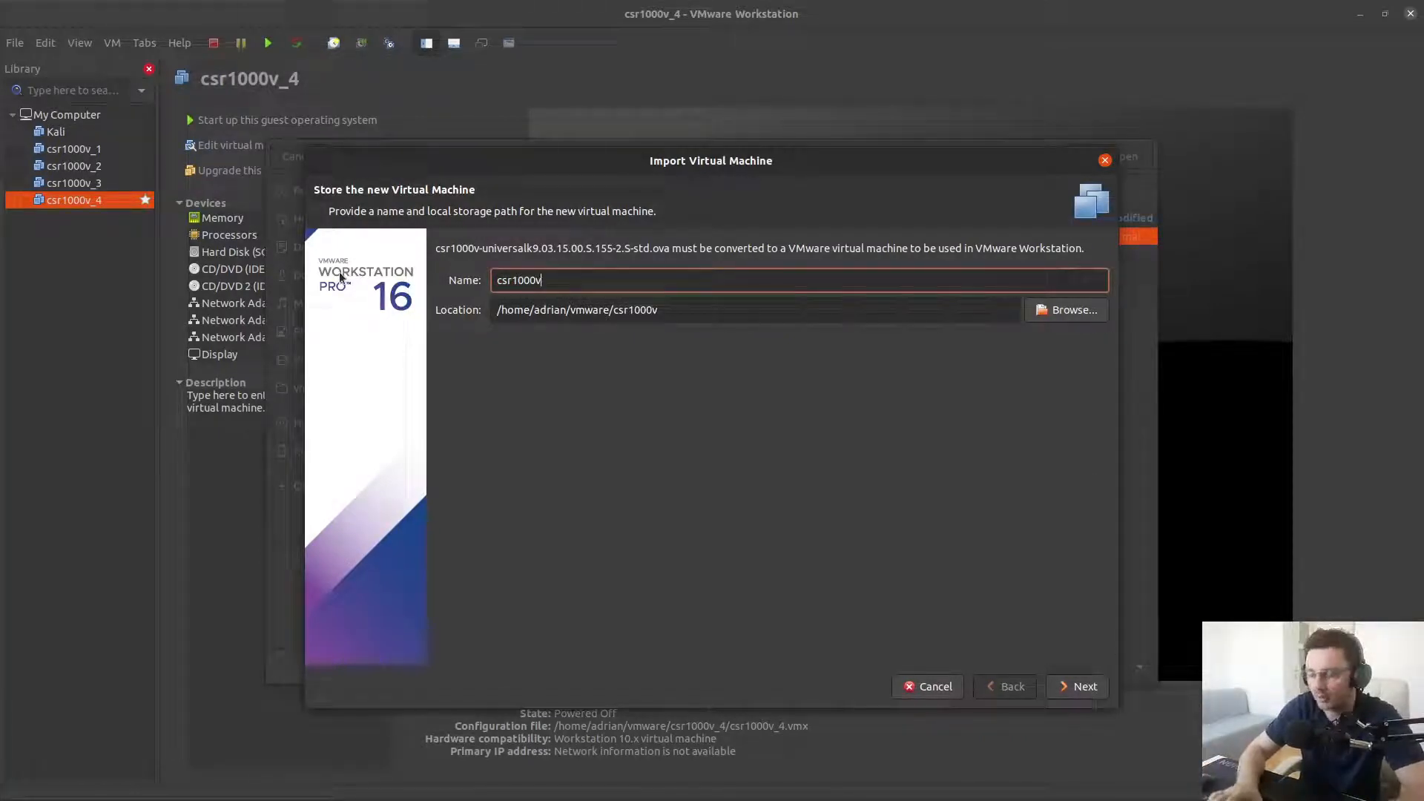
{"action": "type", "text": "_5"}
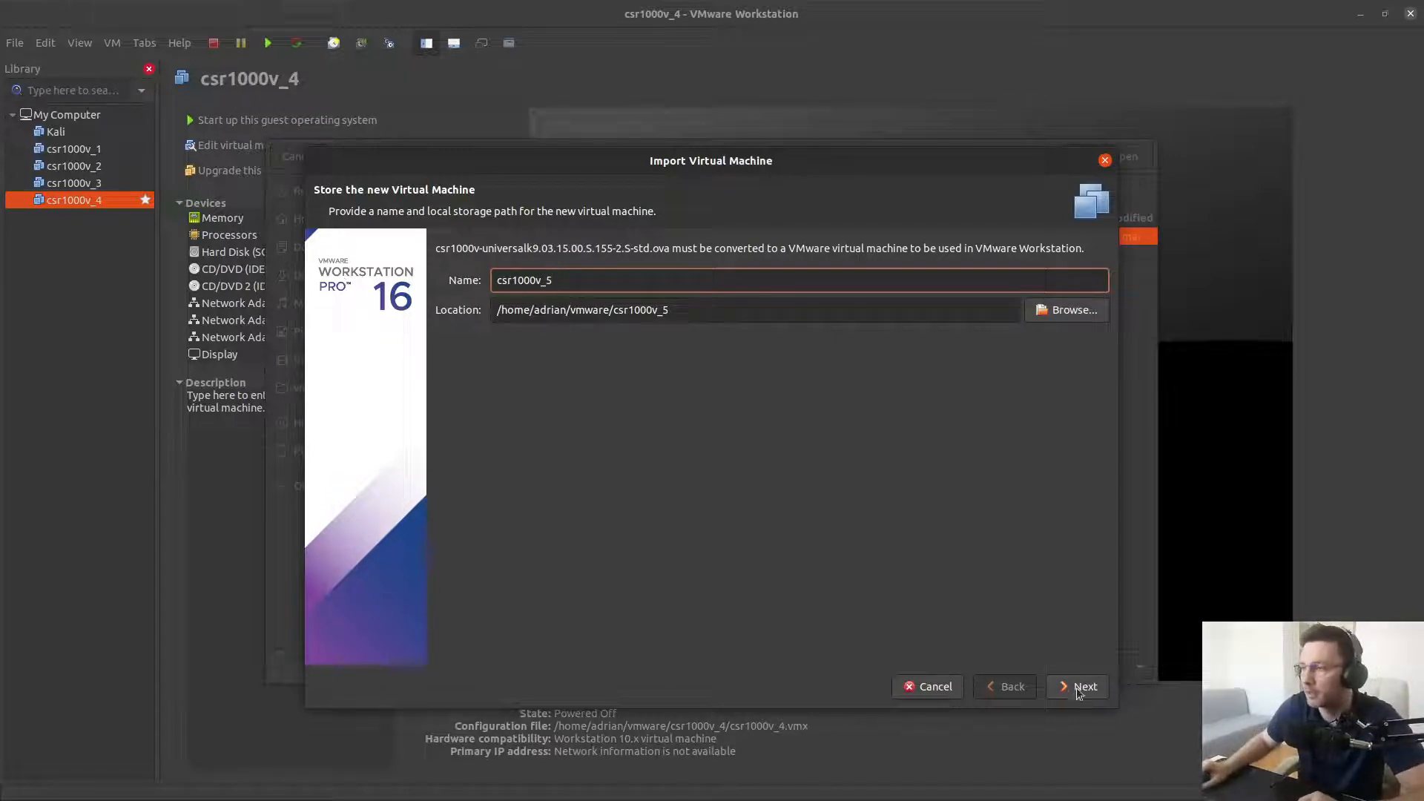
{"action": "left_click", "coordinate": [1077, 689]}
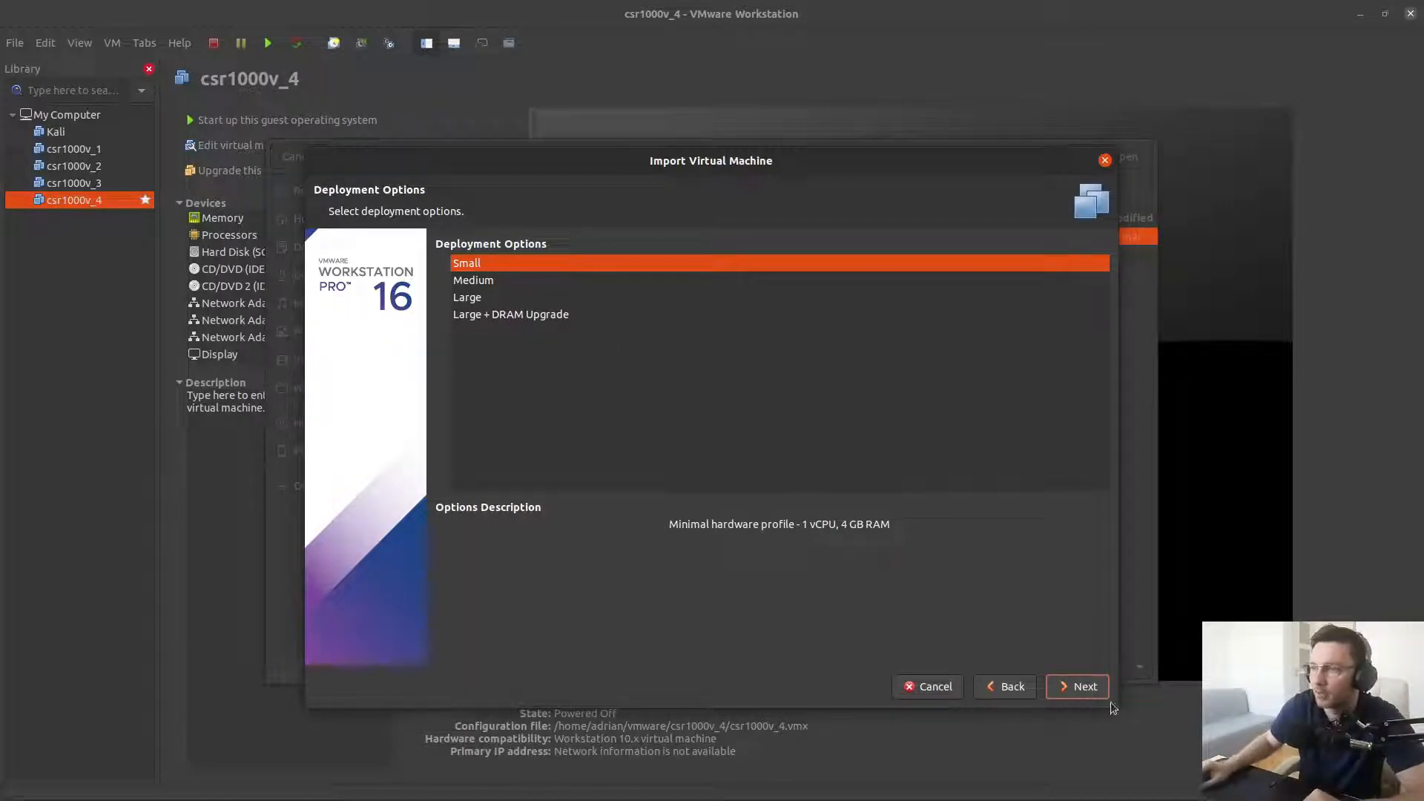
Keep the Small deployment option and set the bootstrap router name to Router
{"action": "left_click", "coordinate": [1080, 688]}
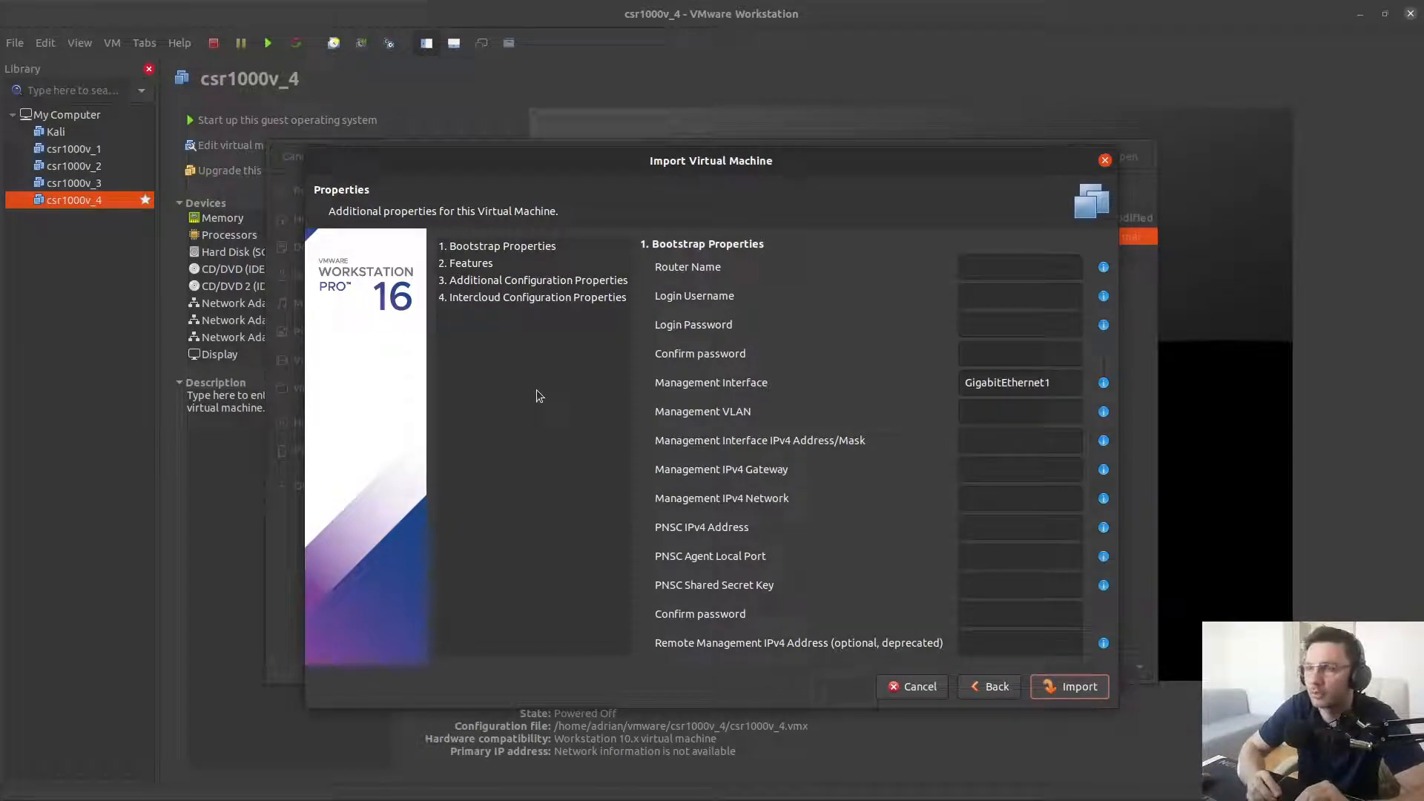
{"action": "left_click", "coordinate": [976, 266]}
{"action": "type", "text": "Router"}
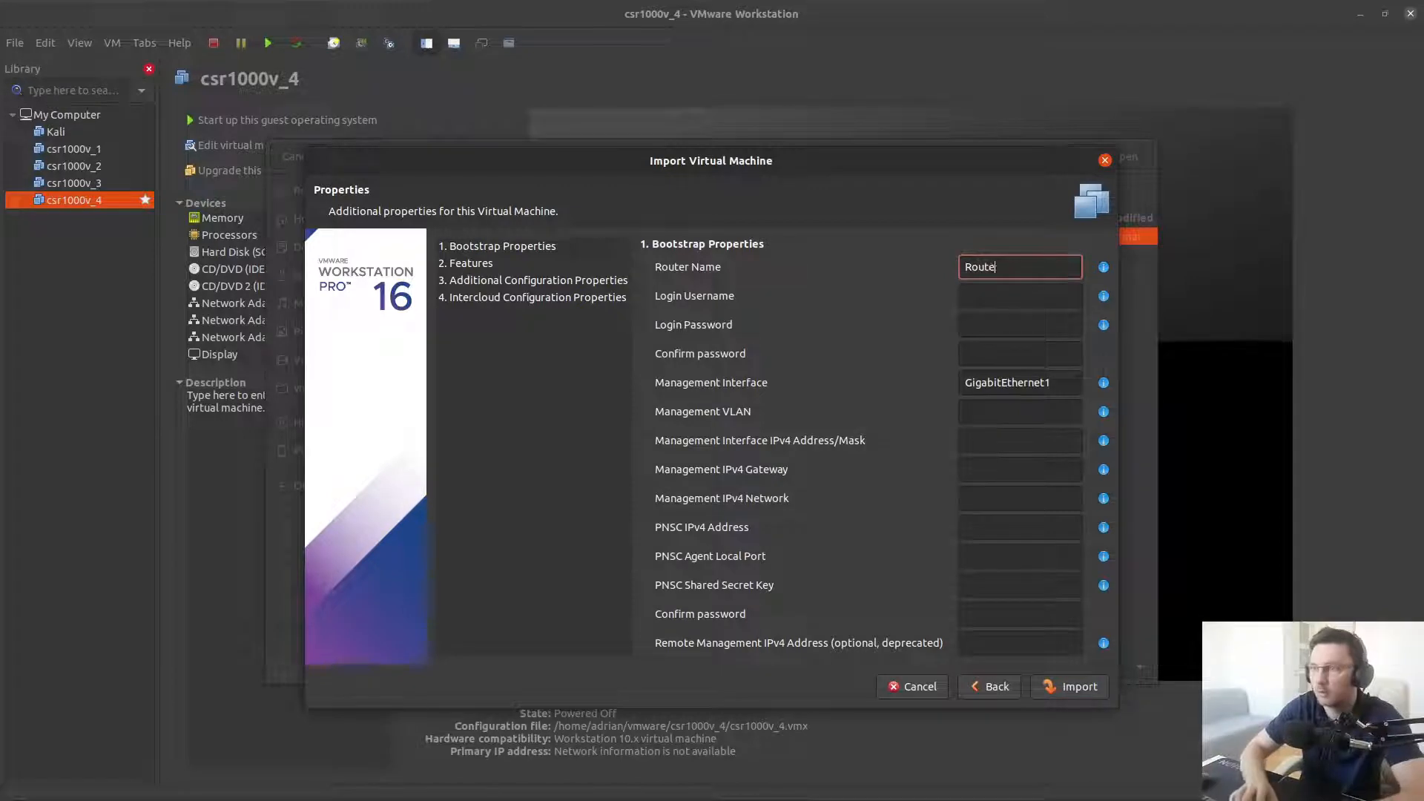
{"action": "key", "text": "Tab"}
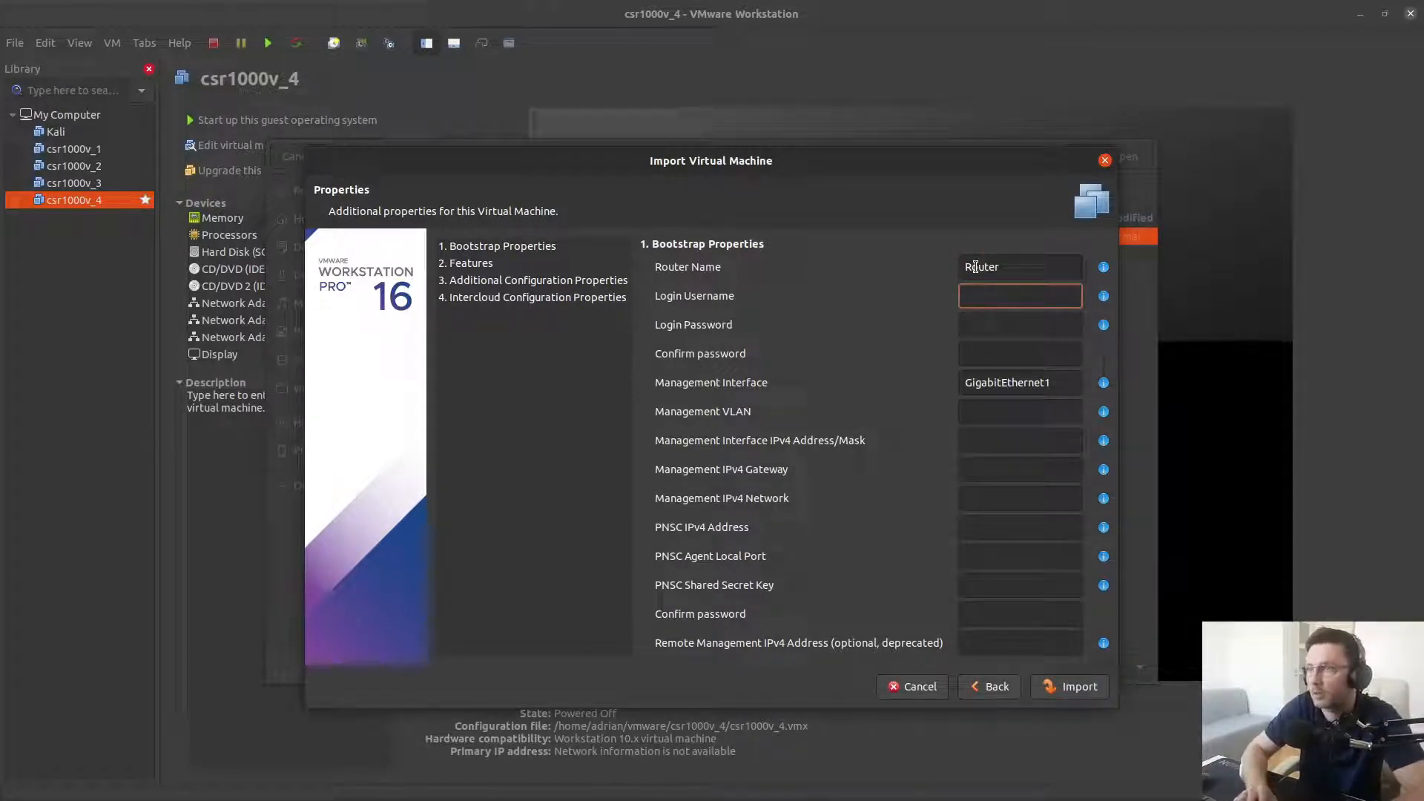
Set the login username to admin, enter and confirm the login password, and start the import
{"action": "type", "text": "admin"}
{"action": "key", "text": "Tab"}
{"action": "type", "text": "admin"}
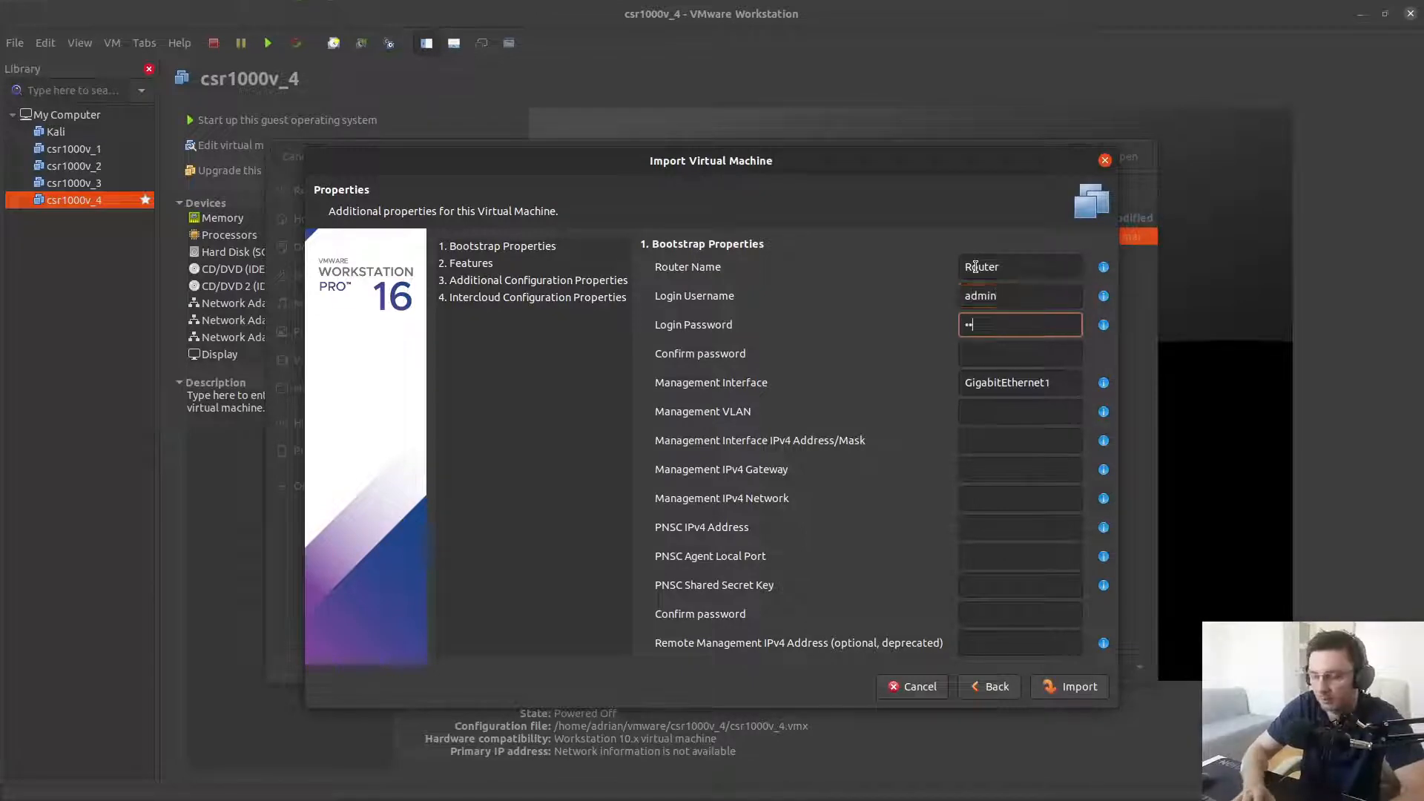
{"action": "key", "text": "Tab"}
{"action": "type", "text": "admin"}
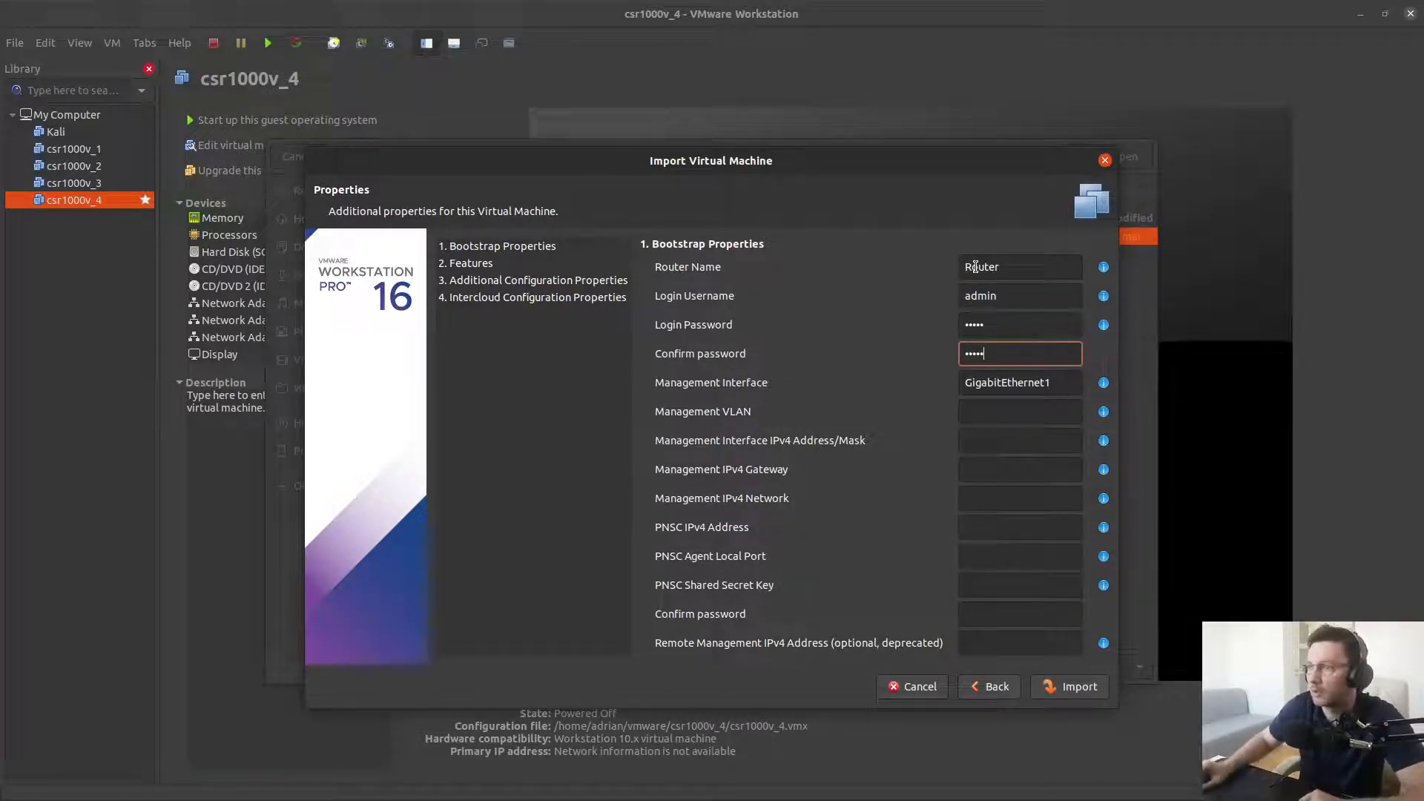
{"action": "left_click", "coordinate": [1071, 687]}
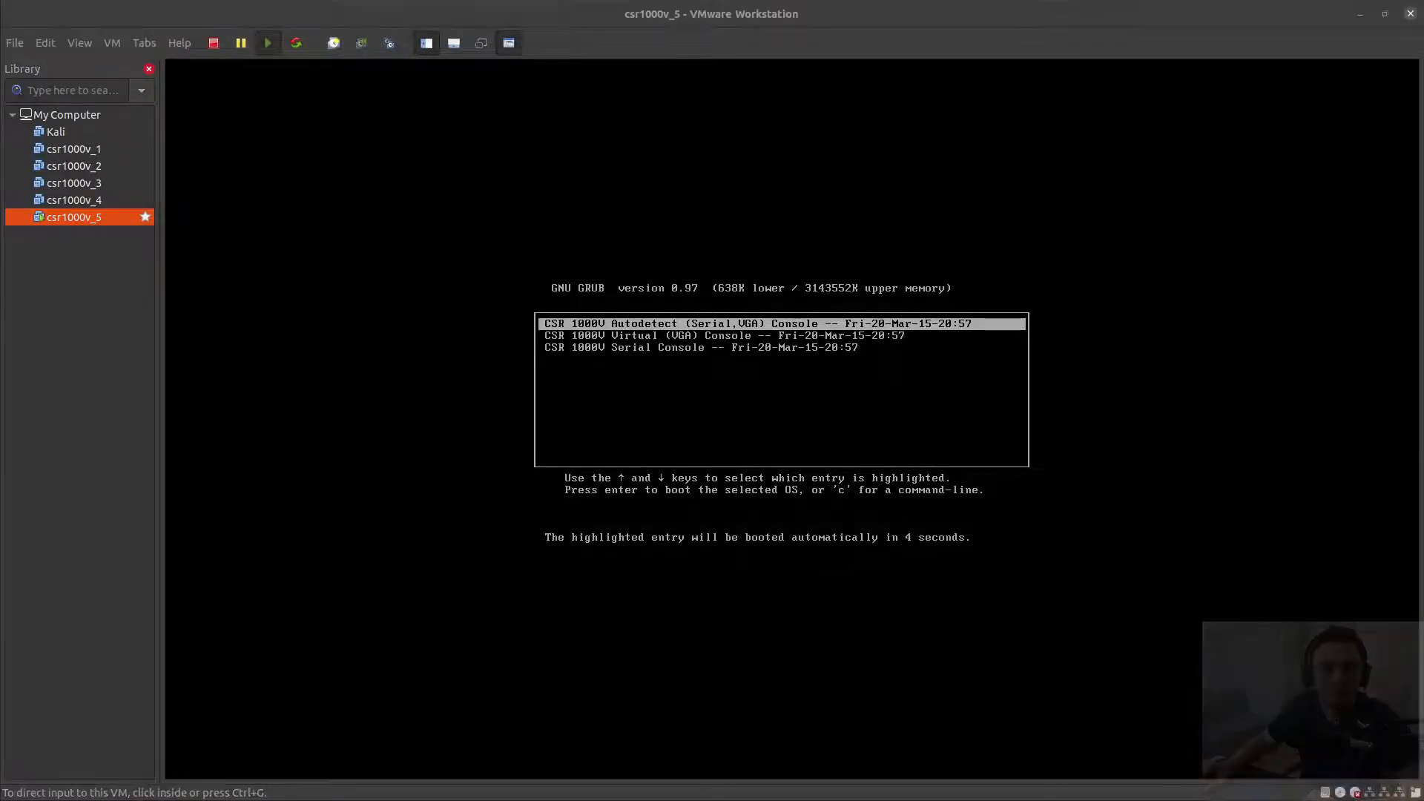
Boot the default GRUB console entry and dismiss the VMware Tools power-on script error
{"action": "key", "text": "Return"}
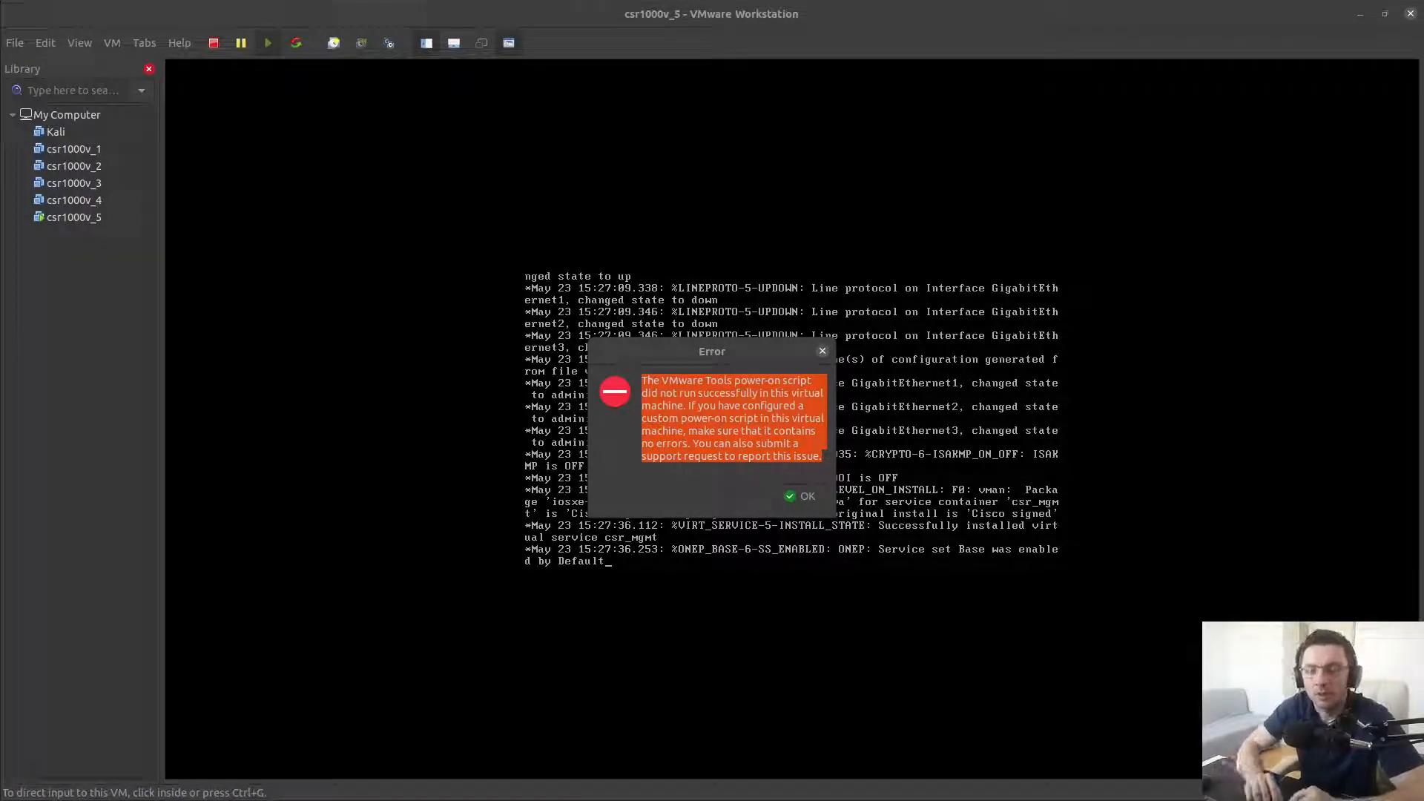
{"action": "left_click", "coordinate": [721, 354]}
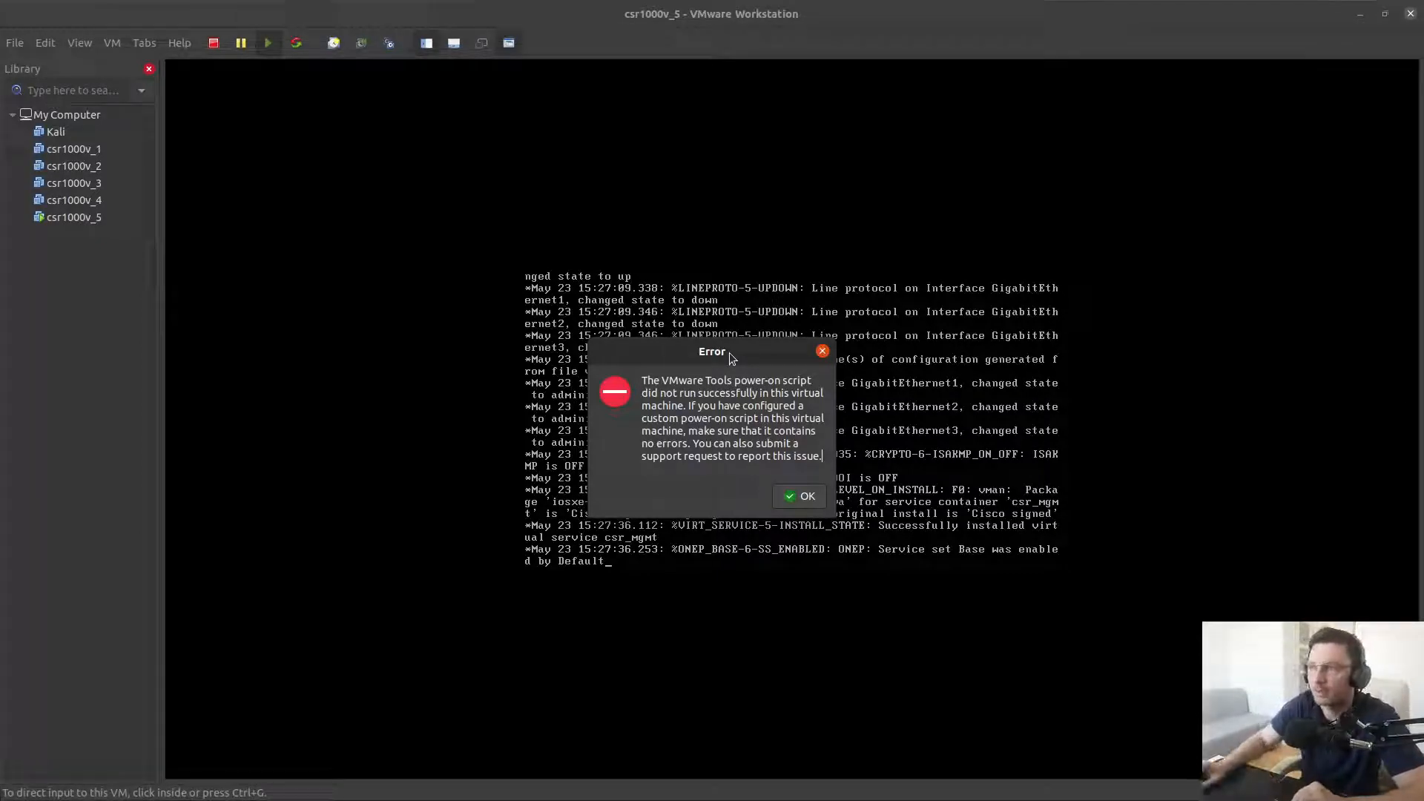
{"action": "left_click", "coordinate": [804, 498]}
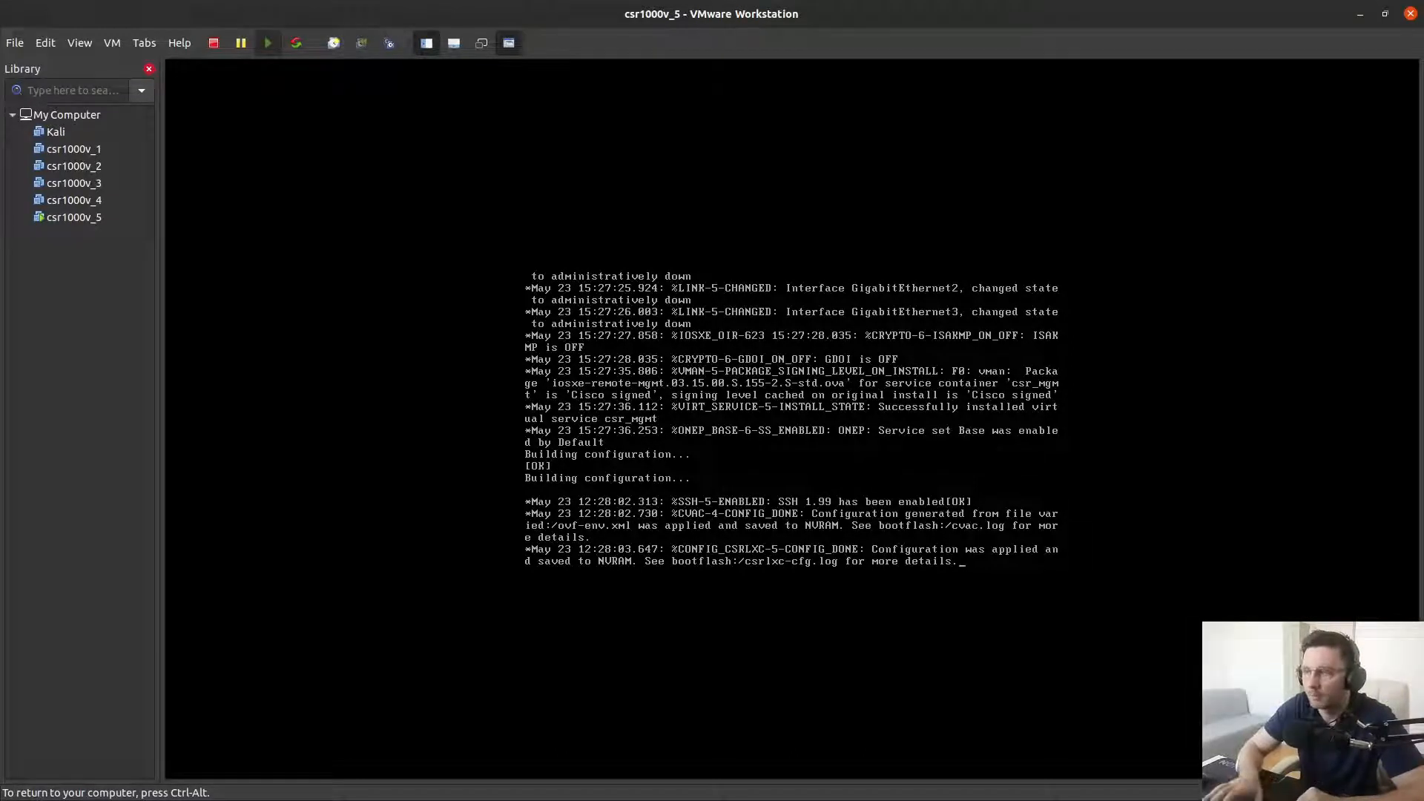
{"action": "key", "text": "Return"}
{"action": "key", "text": "Return"}
{"action": "key", "text": "Return"}
{"action": "key", "text": "Return"}
{"action": "key", "text": "Return"}
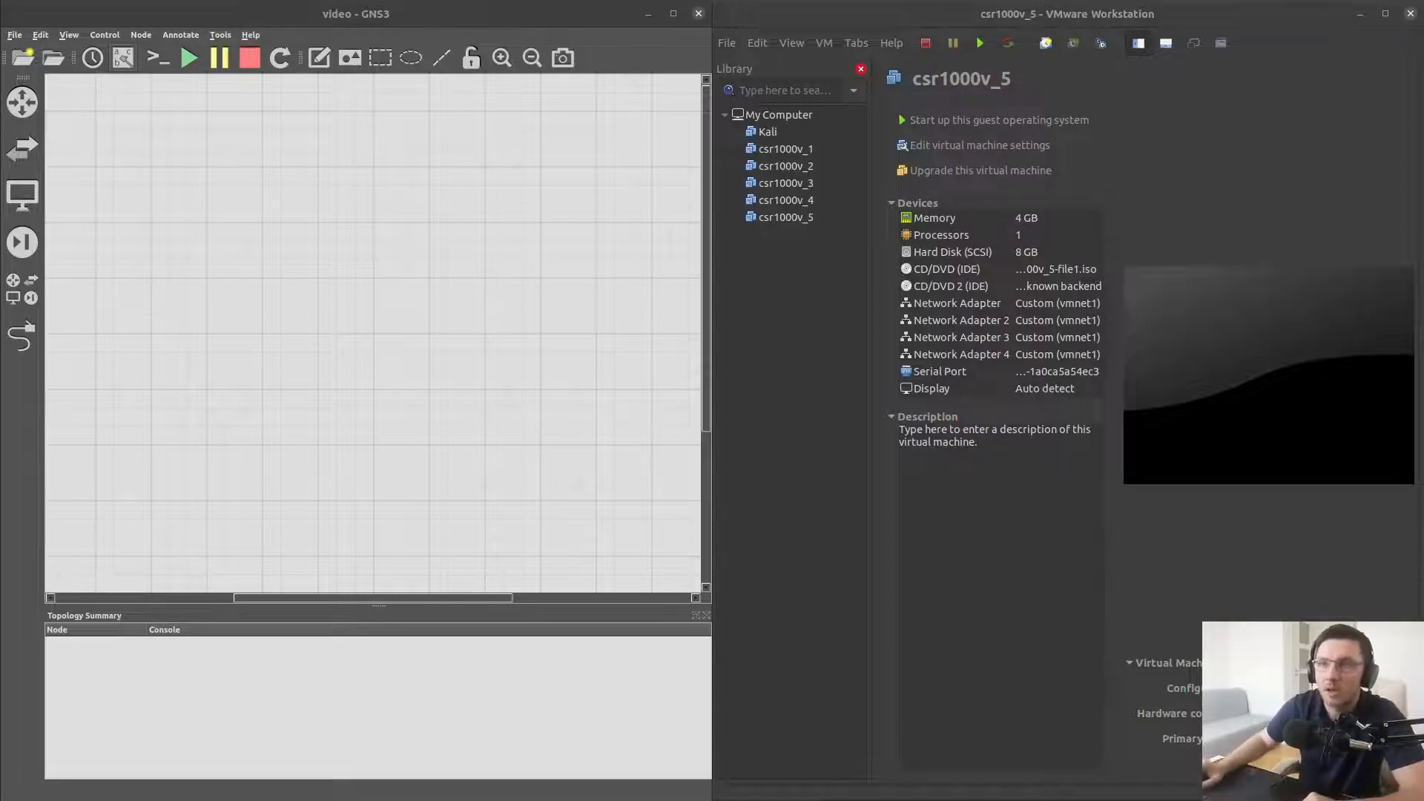
In GNS3 preferences, create a new VMware VM template from csr1000v_5
{"action": "left_click", "coordinate": [41, 36]}
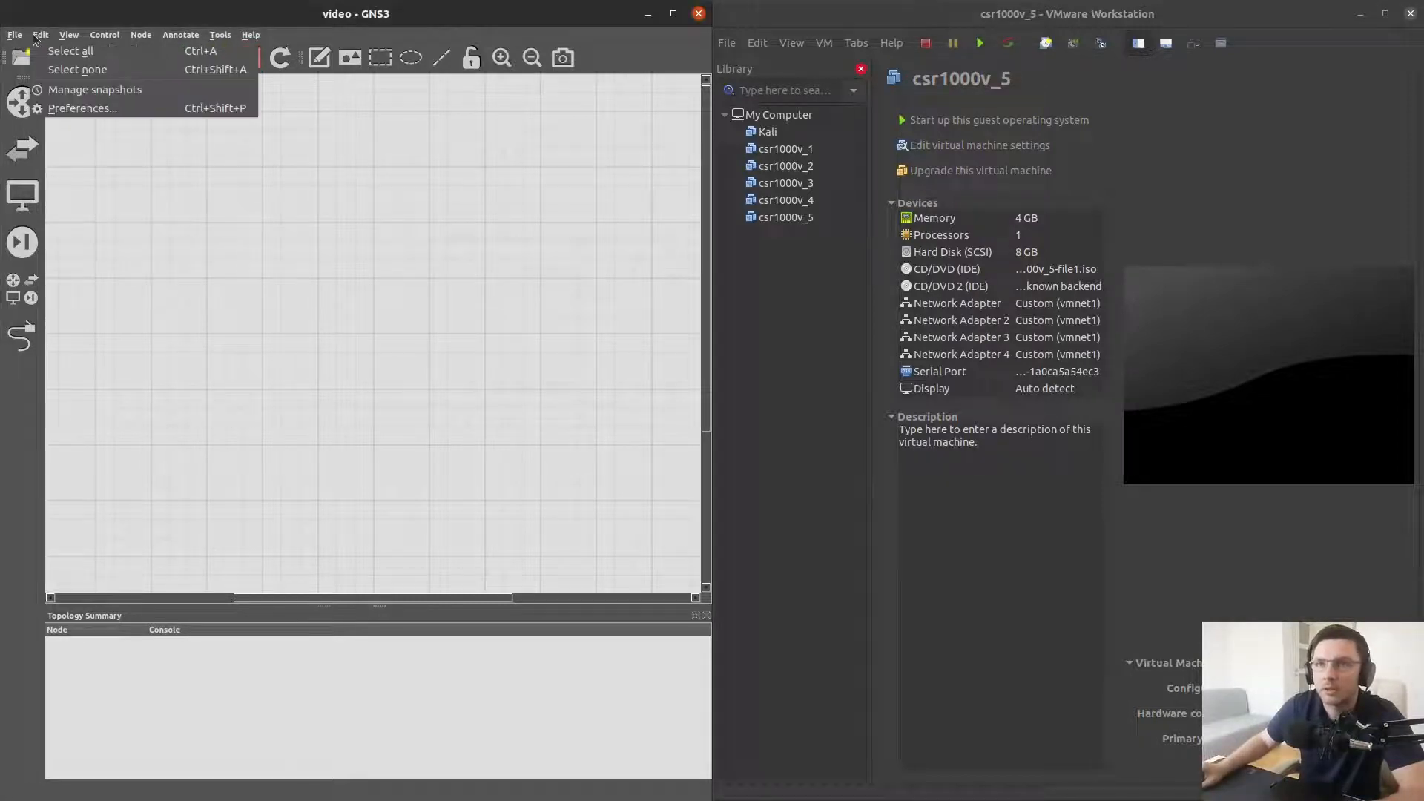
{"action": "left_click", "coordinate": [71, 111]}
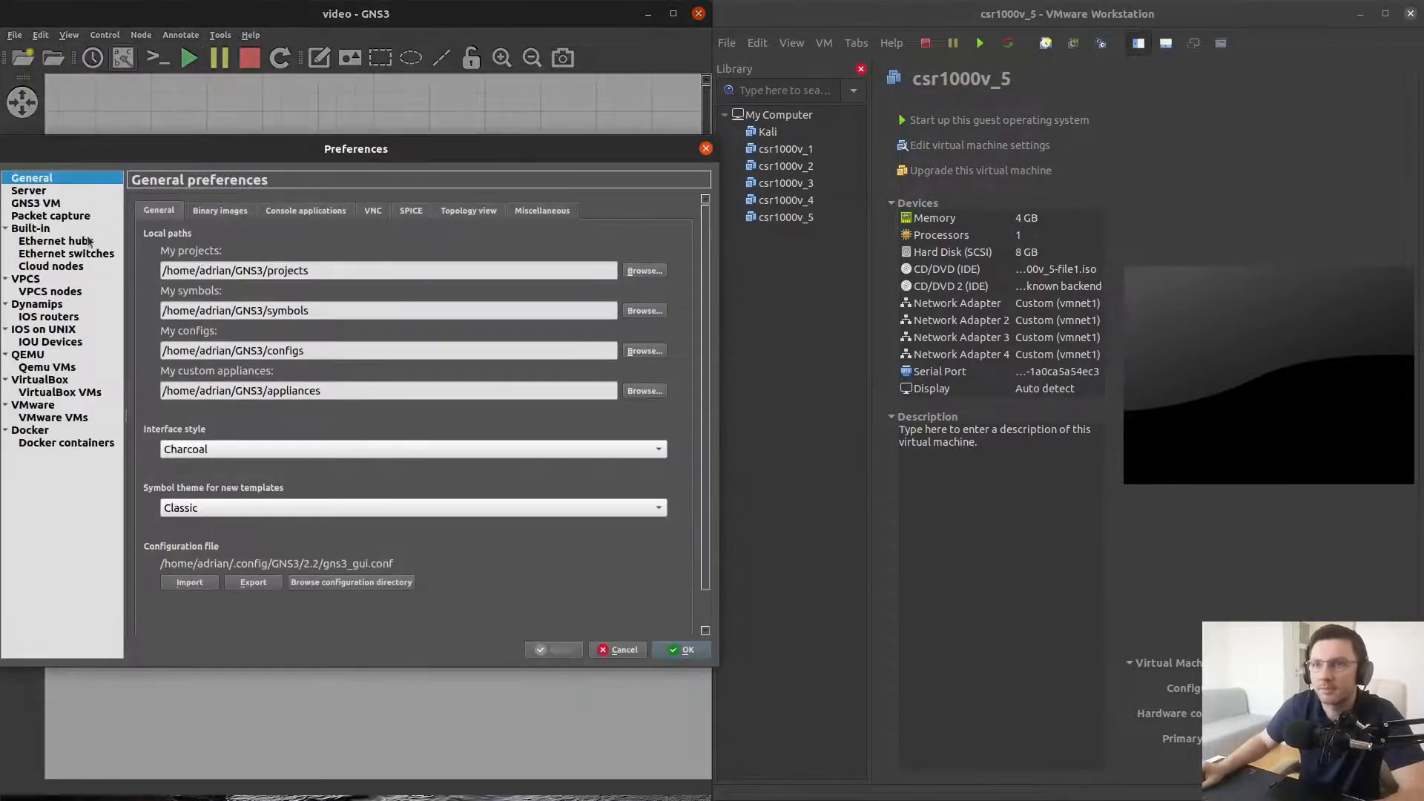
{"action": "left_click", "coordinate": [38, 408]}
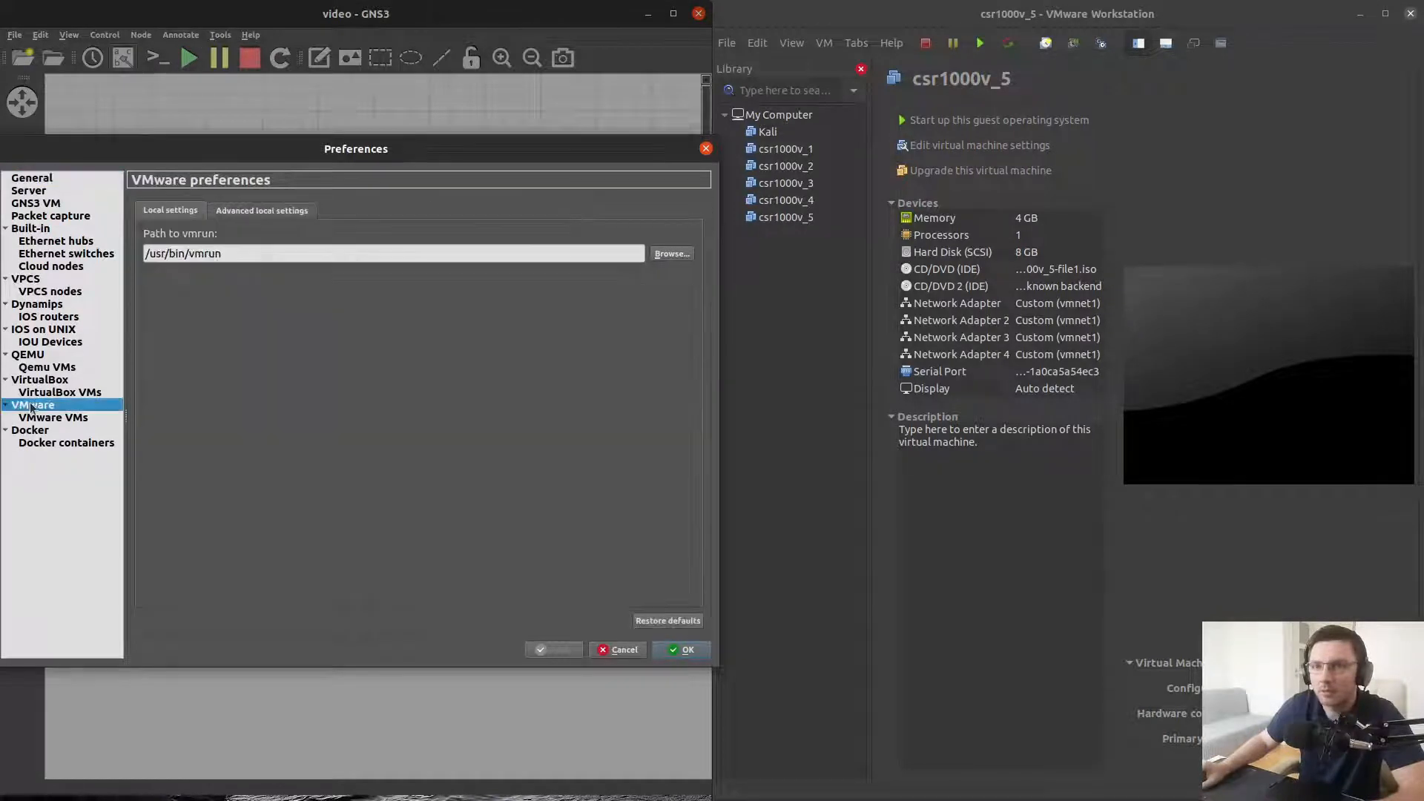
{"action": "left_click", "coordinate": [58, 419]}
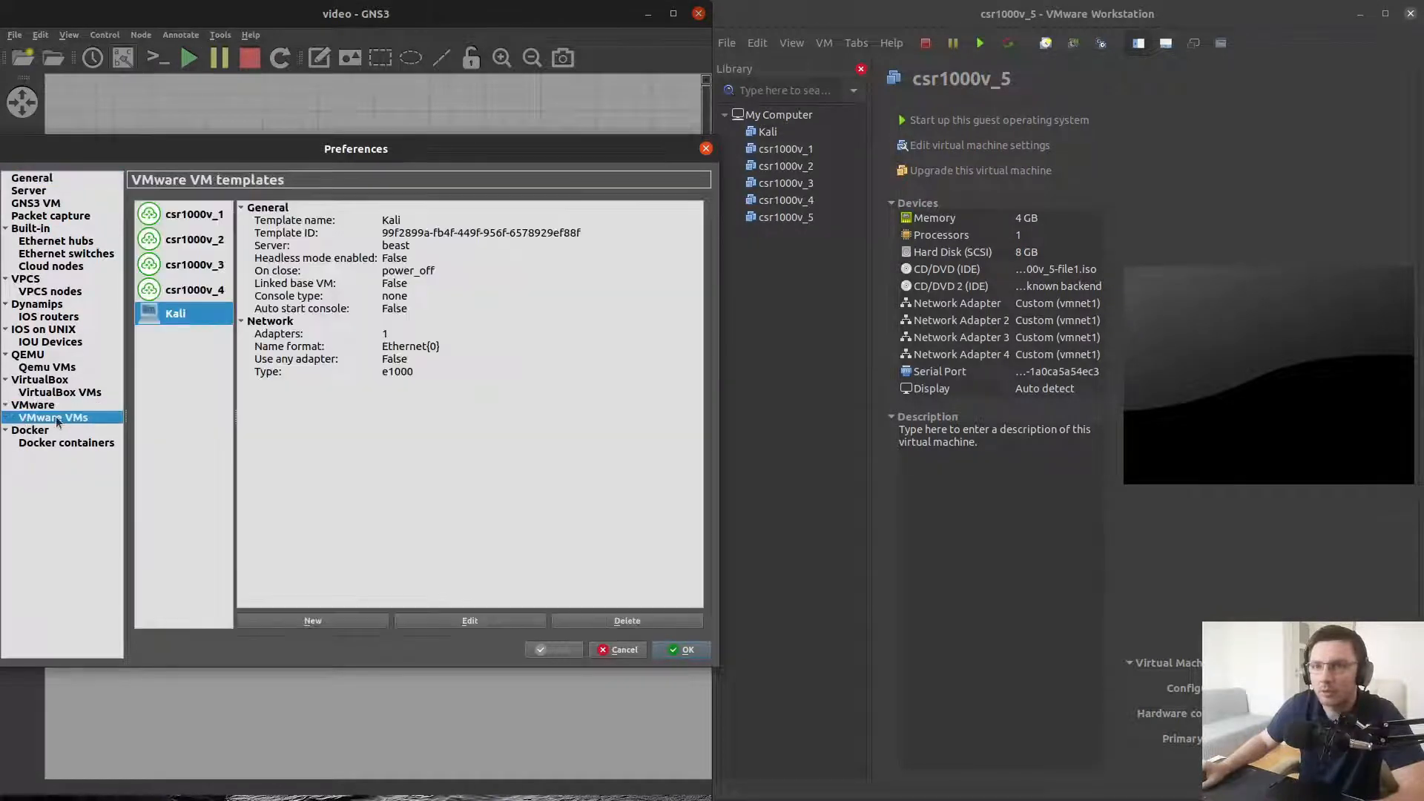
{"action": "left_click", "coordinate": [310, 621]}
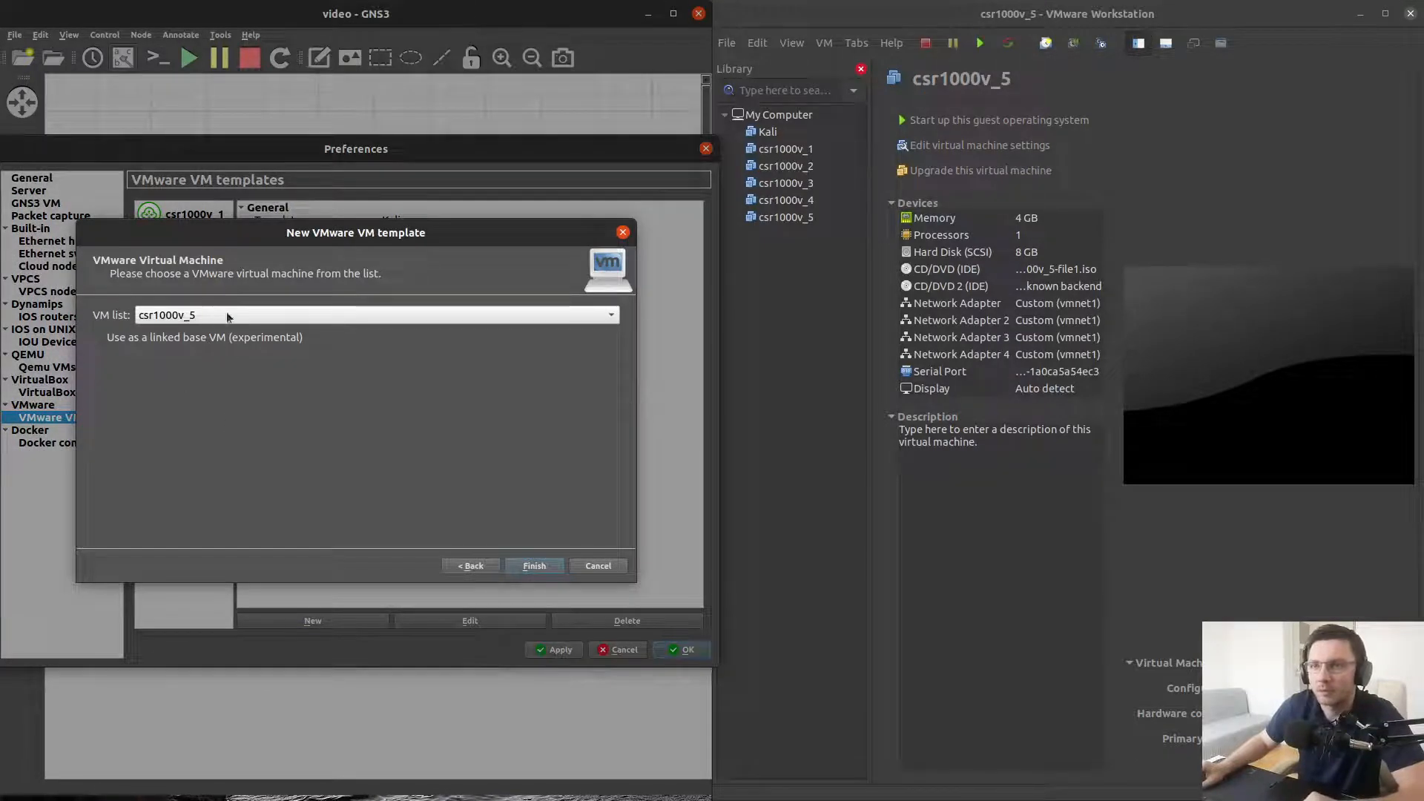
{"action": "left_click", "coordinate": [533, 567]}
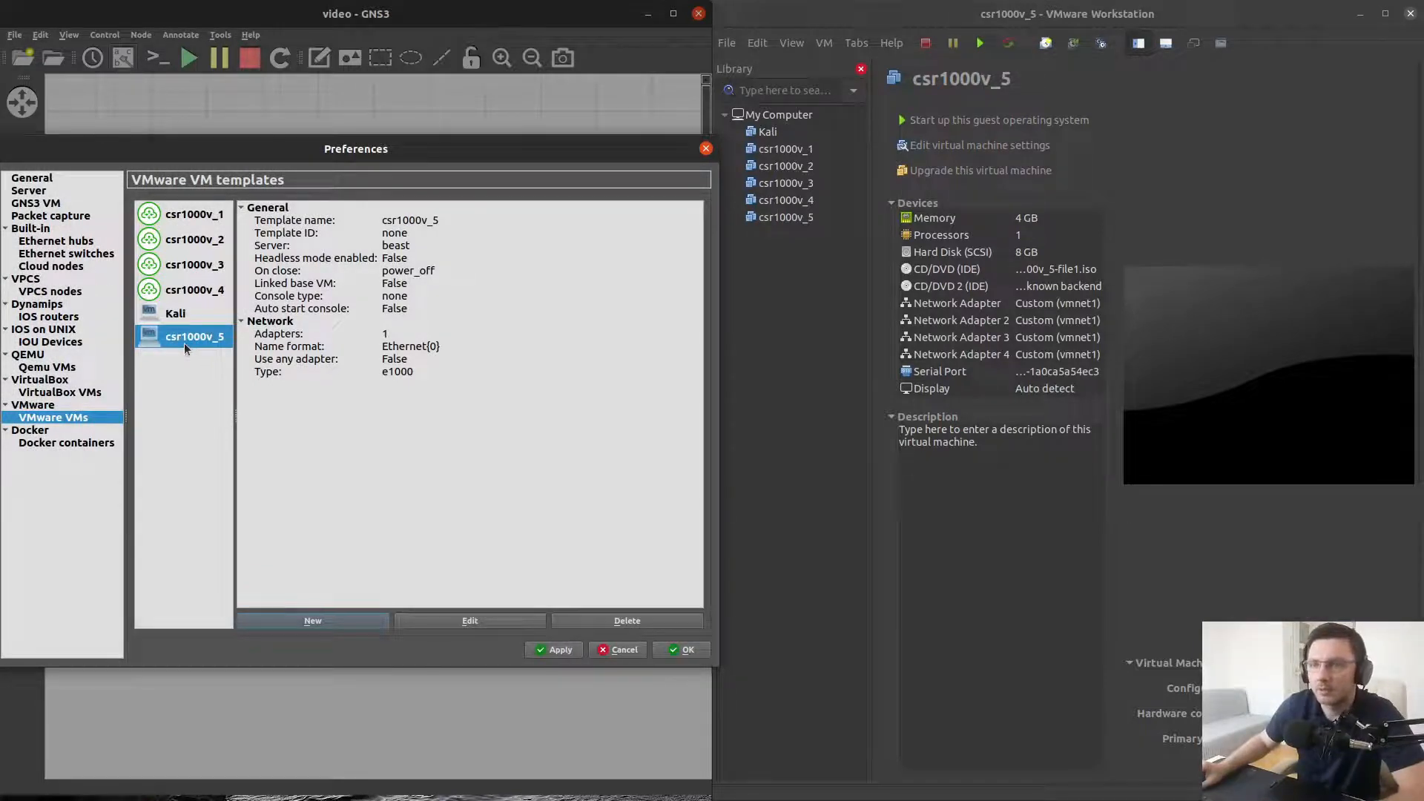
Edit the csr1000v_5 template and change its symbol to router_cloud
{"action": "left_click", "coordinate": [469, 623]}
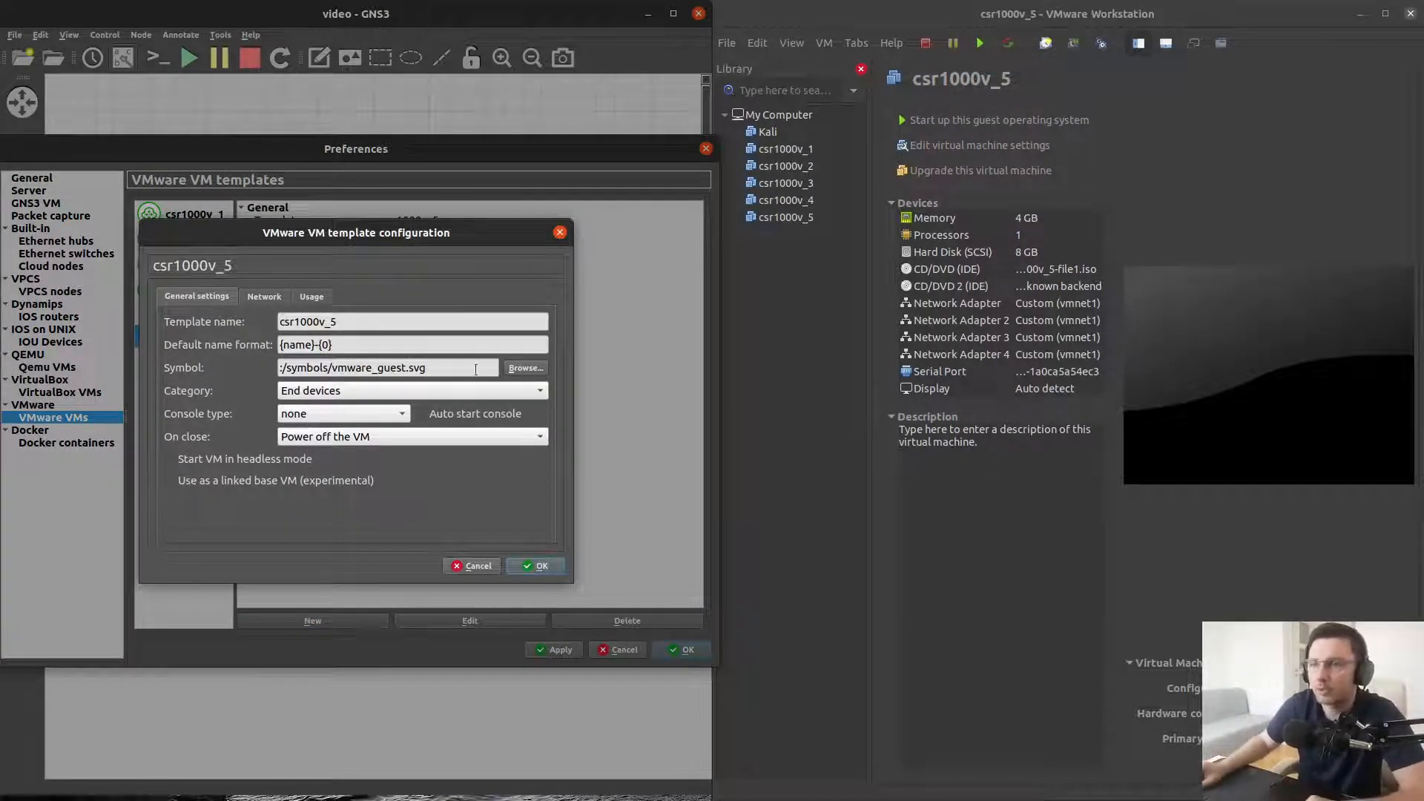
{"action": "left_click", "coordinate": [526, 368]}
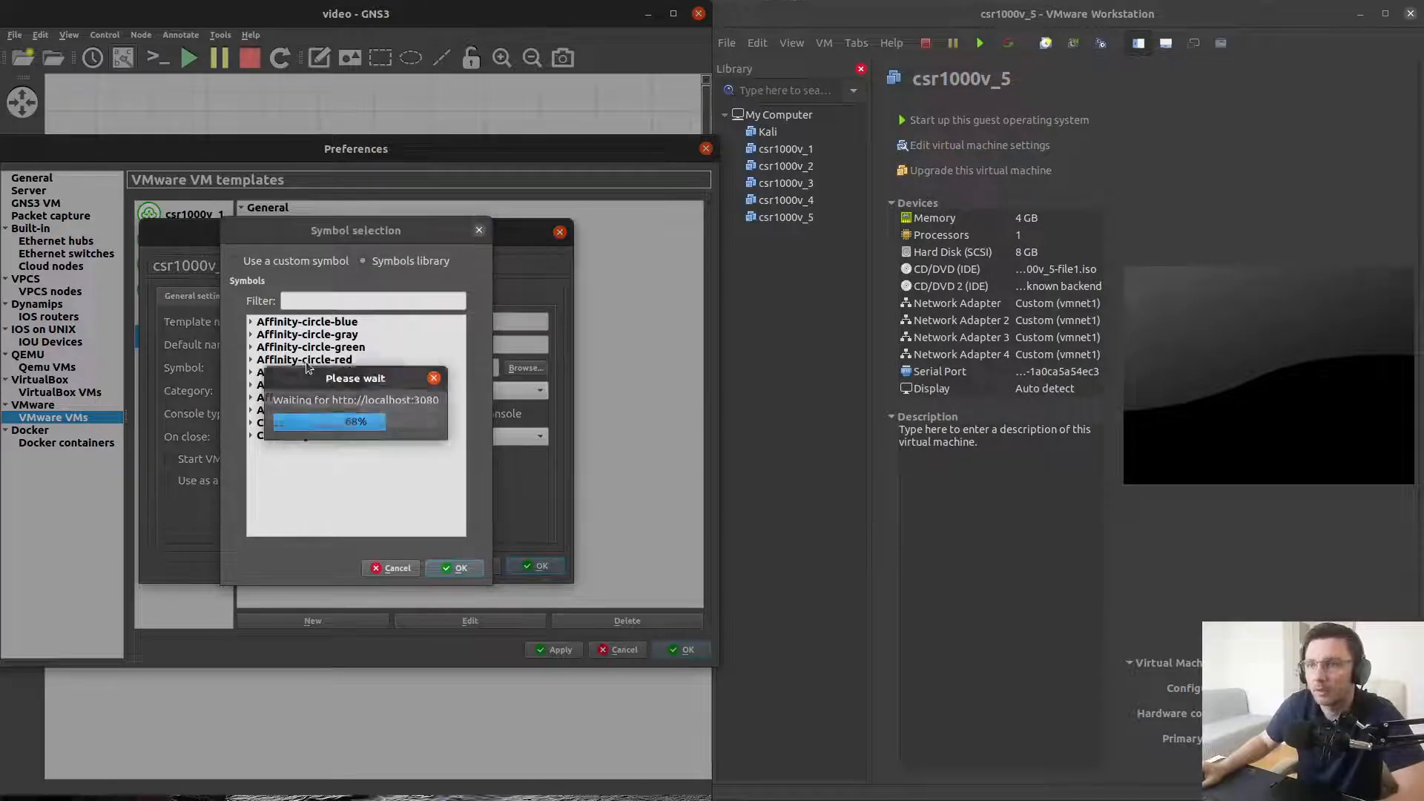
{"action": "left_click", "coordinate": [252, 347]}
{"action": "scroll", "coordinate": [271, 356], "scroll_direction": "down", "scroll_amount": 15}
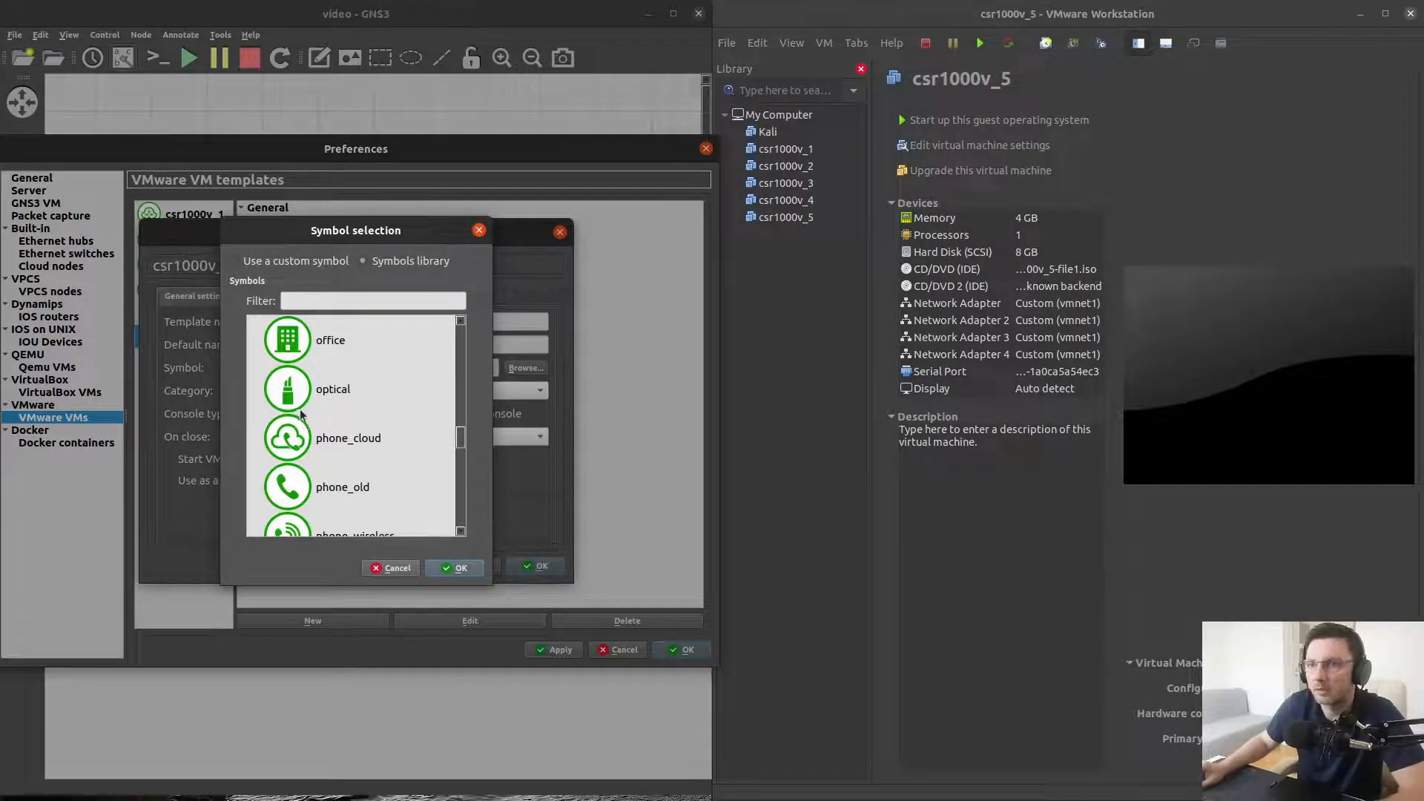
{"action": "scroll", "coordinate": [300, 414], "scroll_direction": "down", "scroll_amount": 5}
{"action": "left_click", "coordinate": [297, 360]}
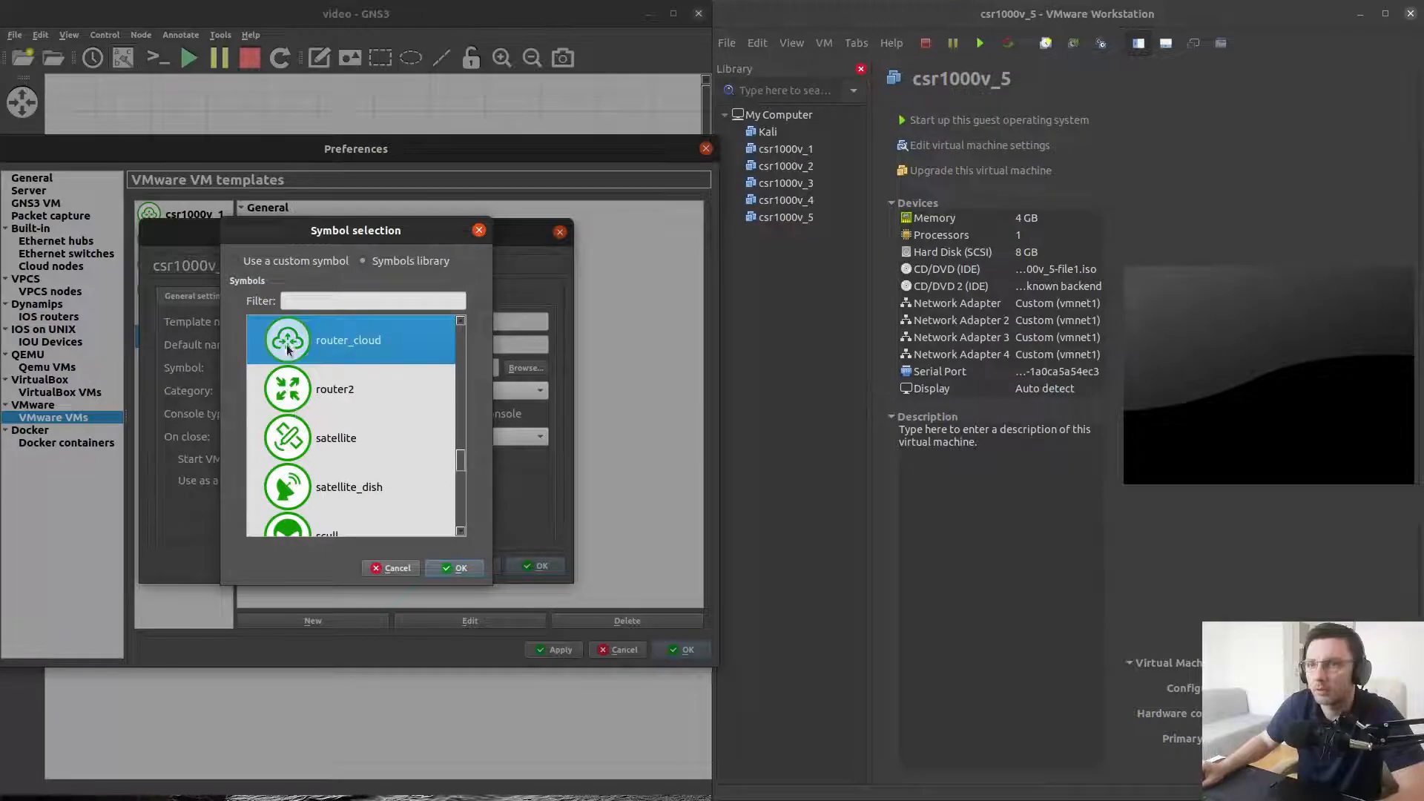
{"action": "left_click", "coordinate": [456, 568]}
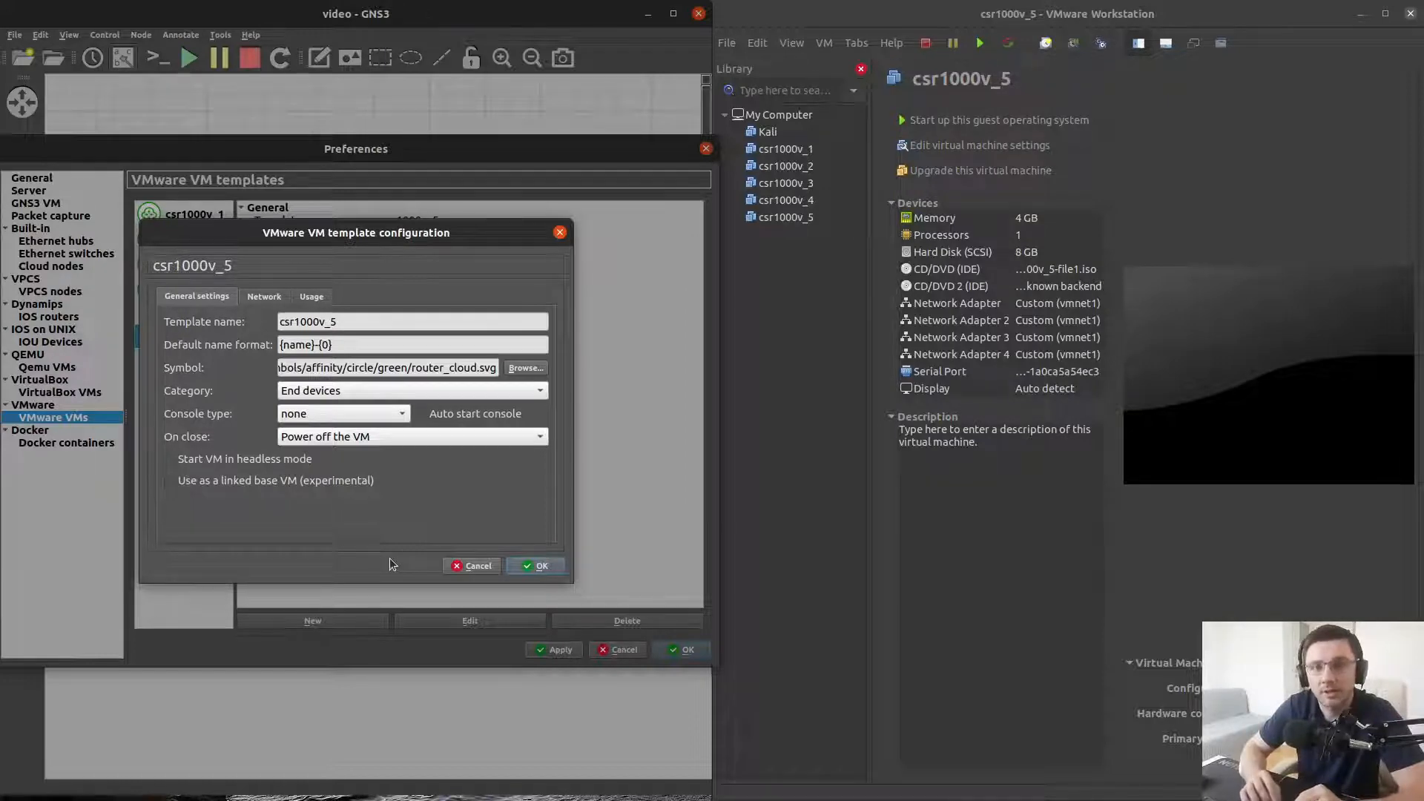
Set the template's category to Routers and enable use as a linked base VM
{"action": "left_click", "coordinate": [531, 393]}
{"action": "left_click", "coordinate": [305, 354]}
{"action": "left_click", "coordinate": [369, 482]}
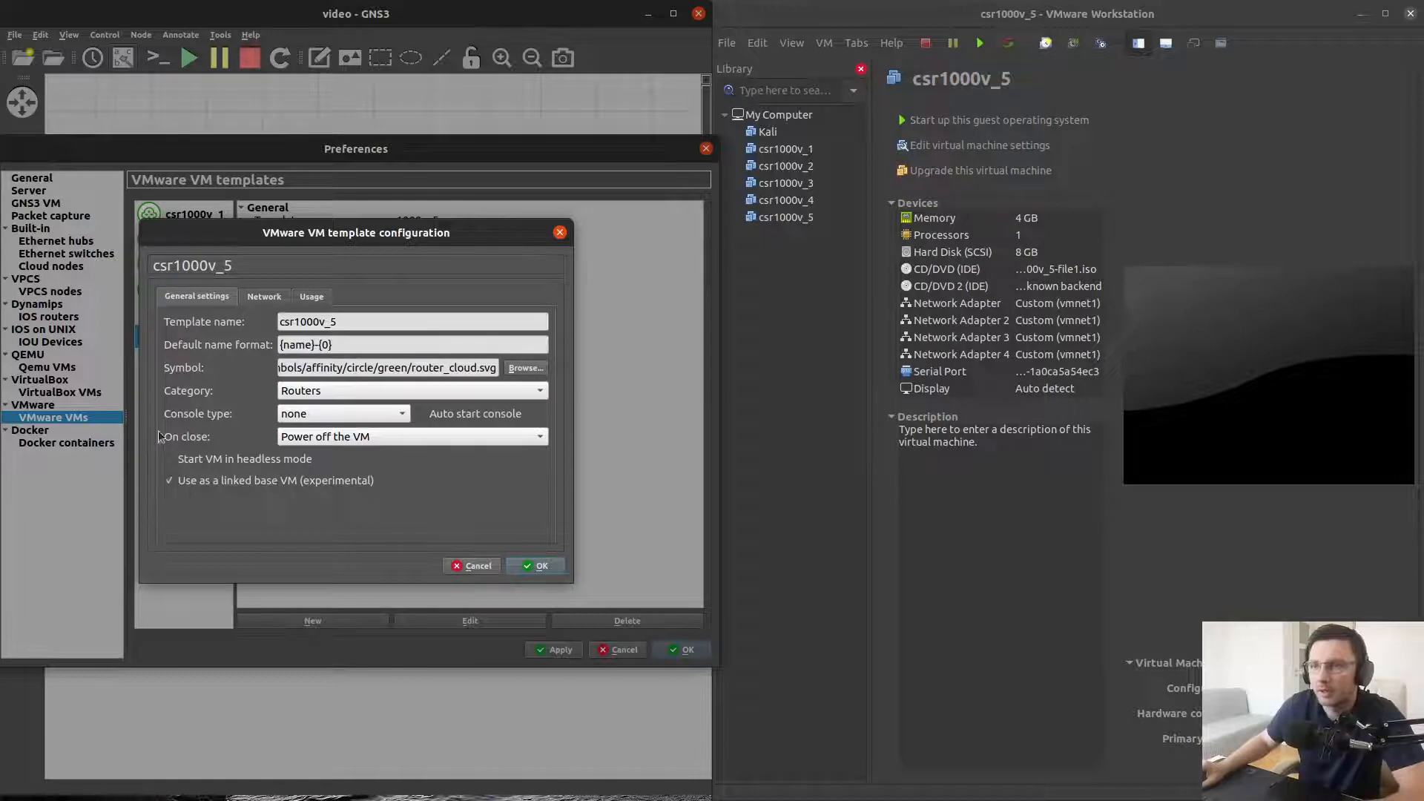
Turn off linked base VM use and set the template to 4 network adapters with name format Gig {0}
{"action": "left_click", "coordinate": [169, 480]}
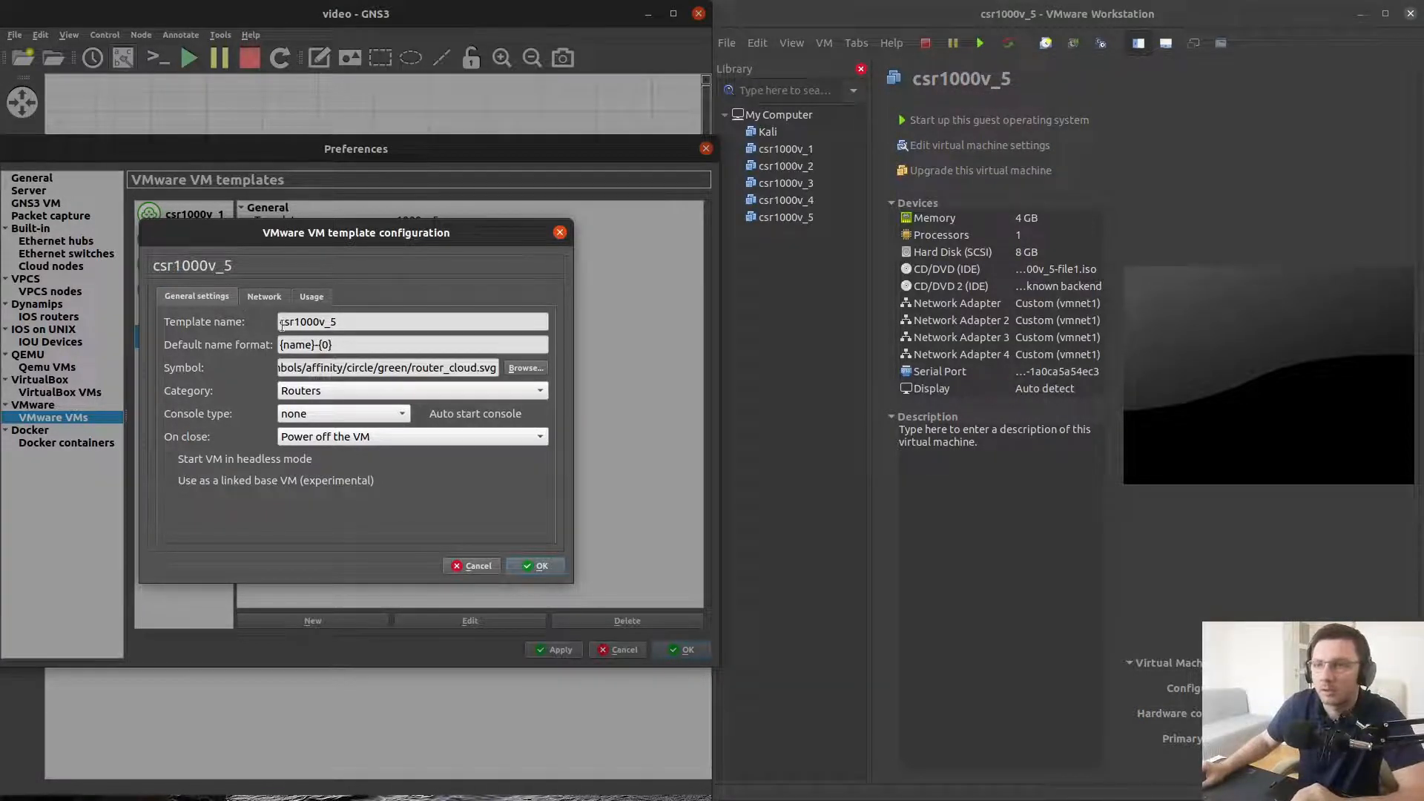
{"action": "left_click", "coordinate": [265, 298]}
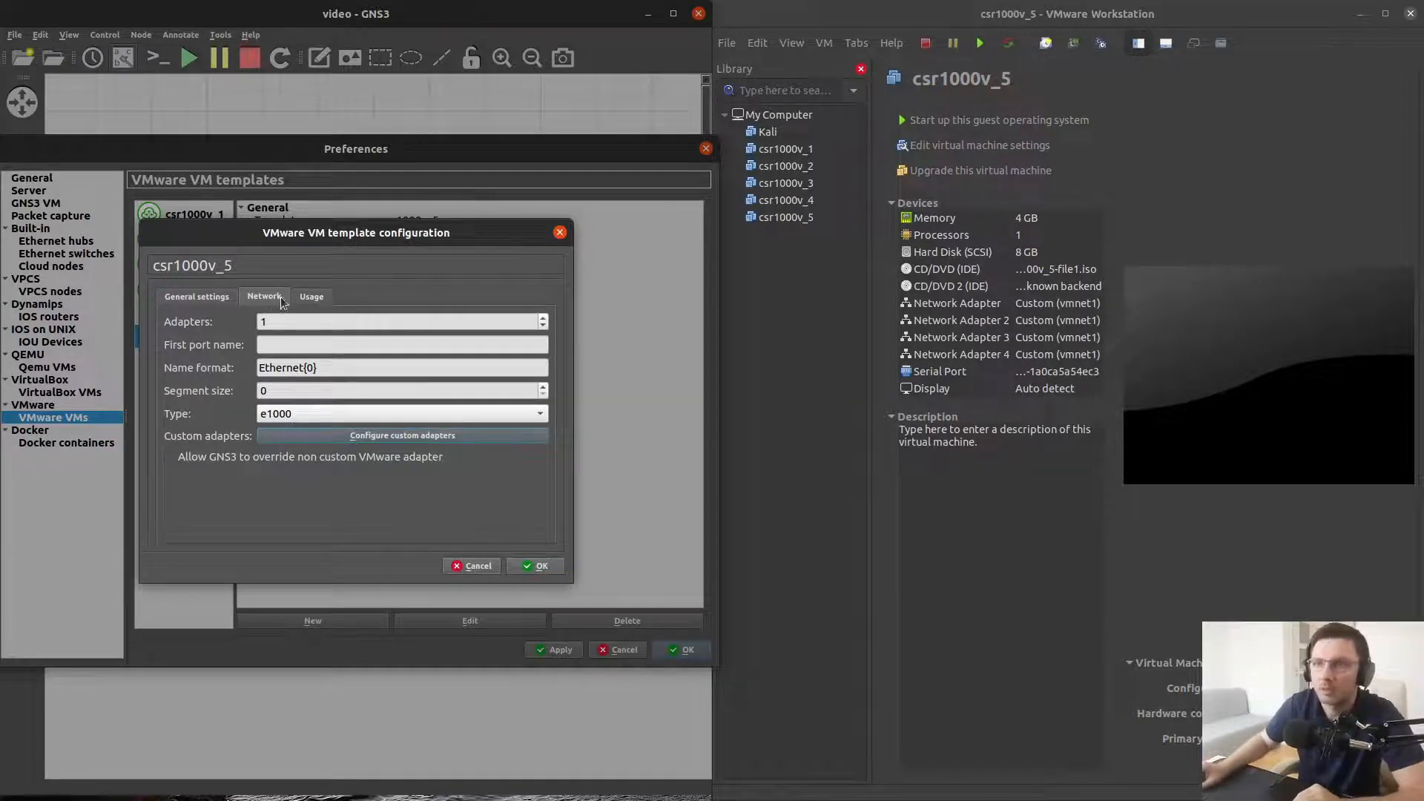
{"action": "left_click", "coordinate": [543, 318]}
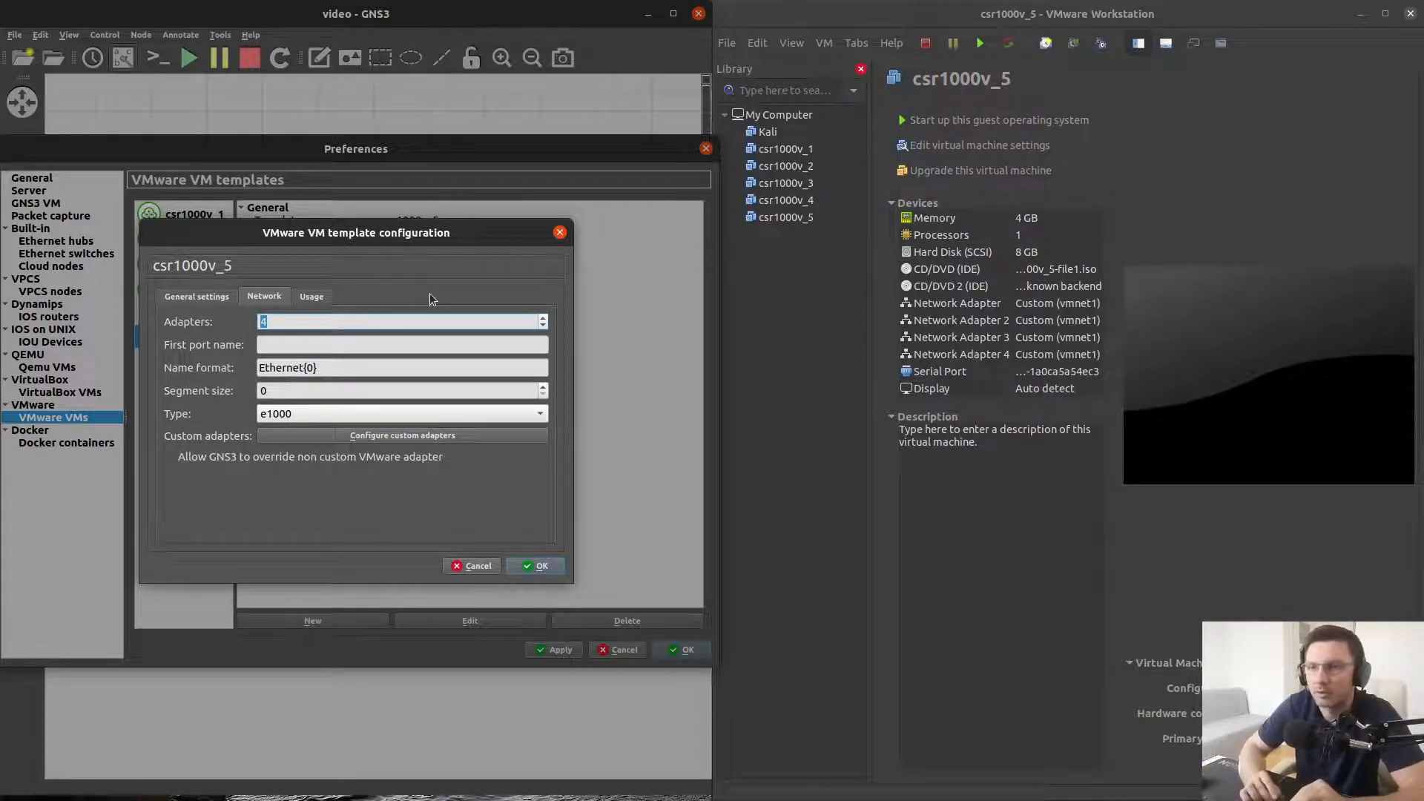
{"action": "double_click", "coordinate": [271, 367]}
{"action": "type", "text": "Gi"}
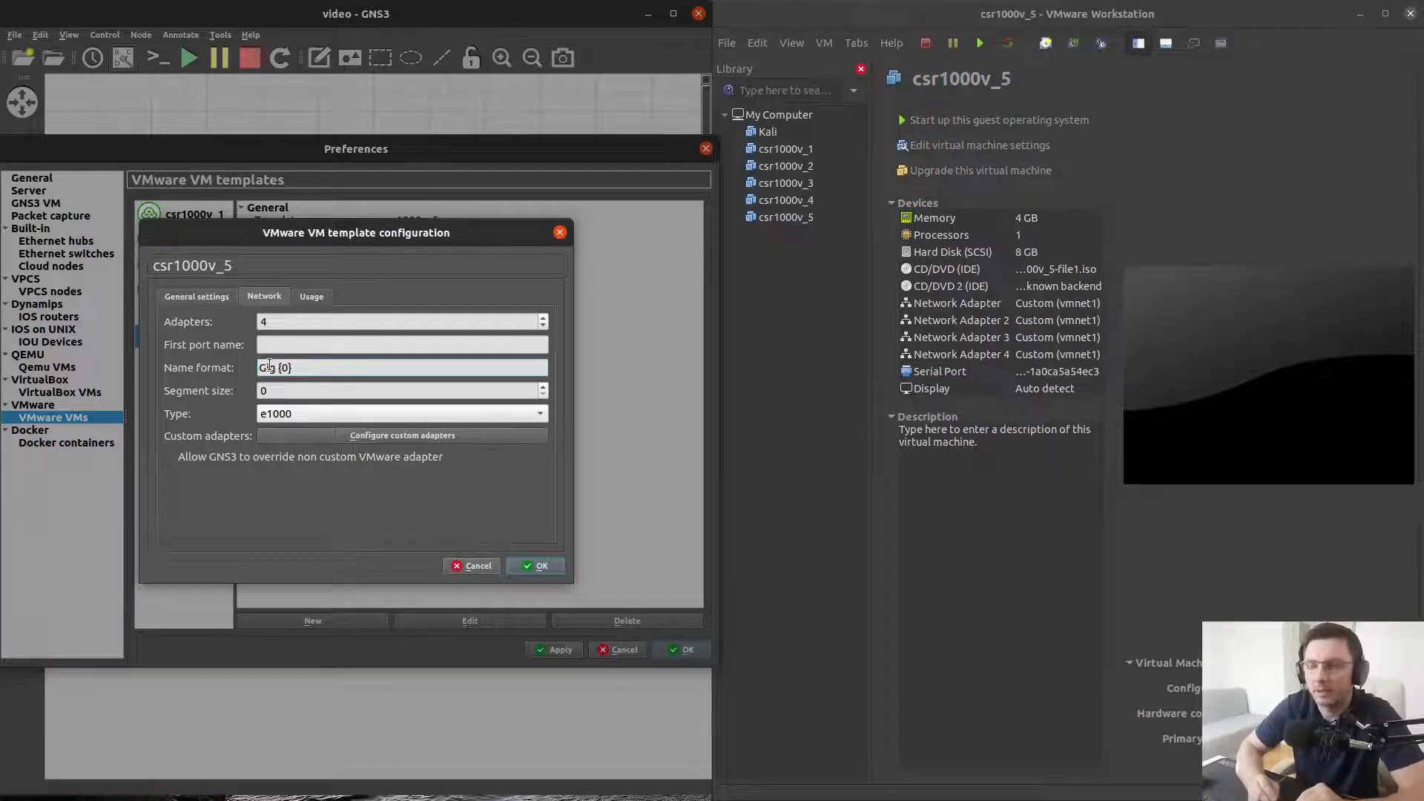
{"action": "type", "text": "g"}
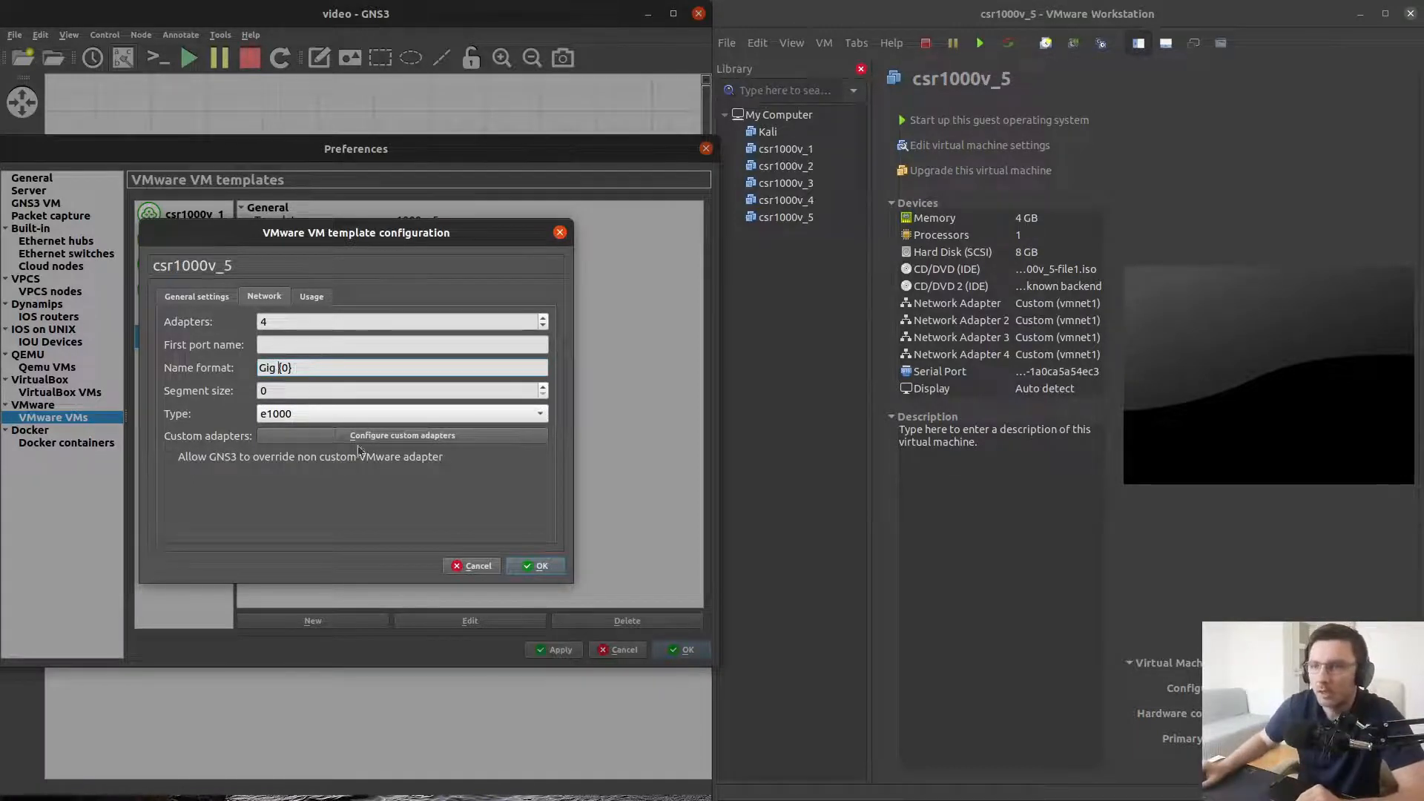
Set the adapter type to vmxnet3 and save the template configuration and preferences
{"action": "left_click", "coordinate": [540, 416]}
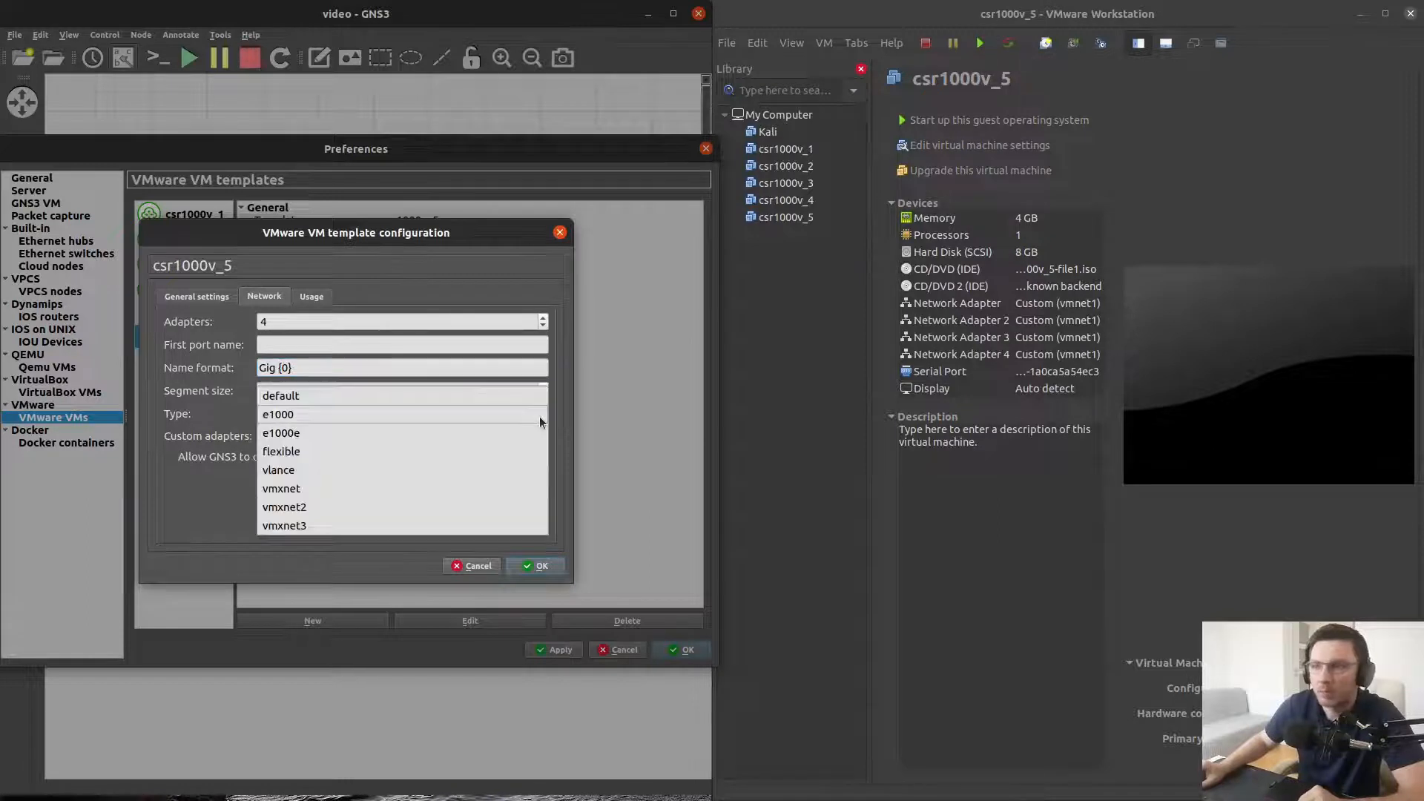
{"action": "left_click", "coordinate": [288, 525]}
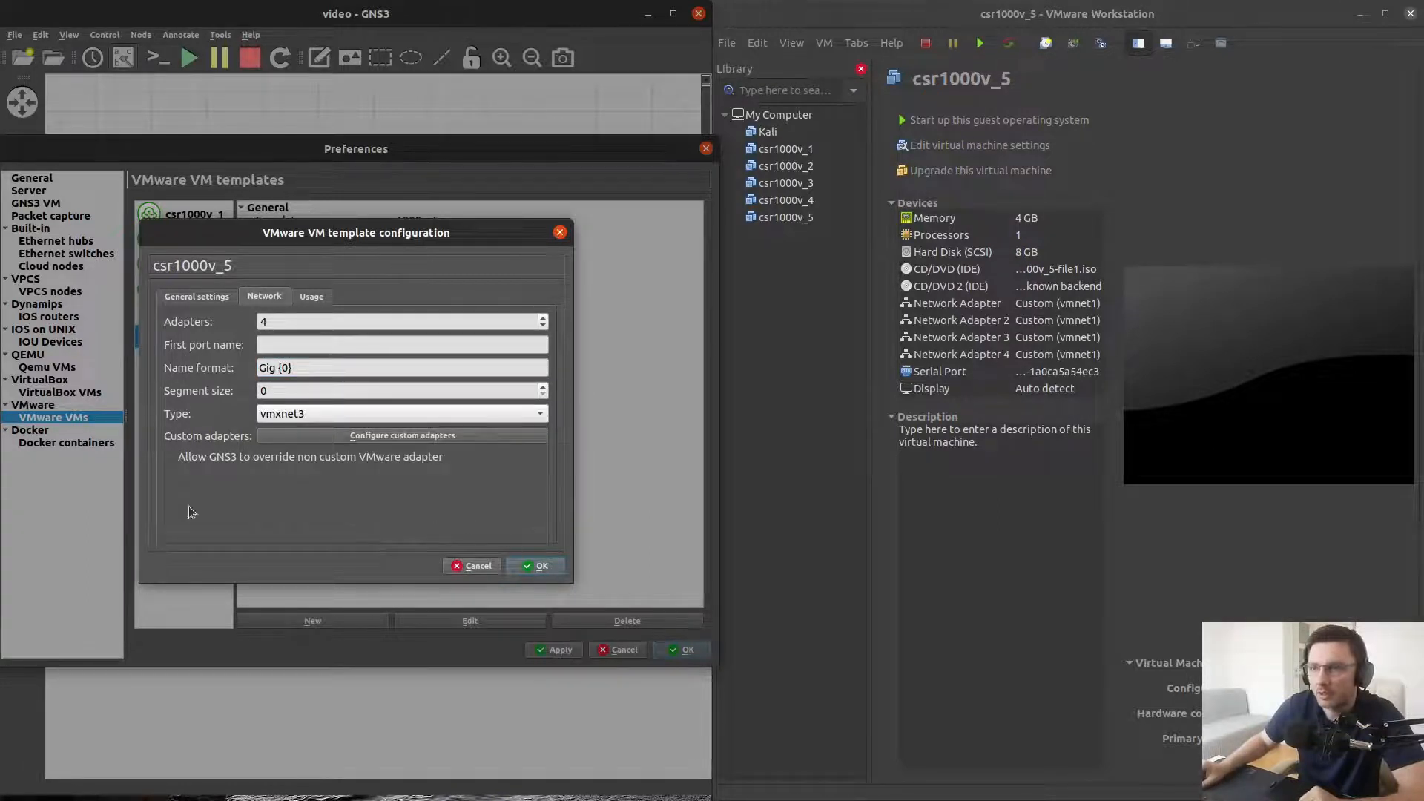
{"action": "left_click", "coordinate": [539, 566]}
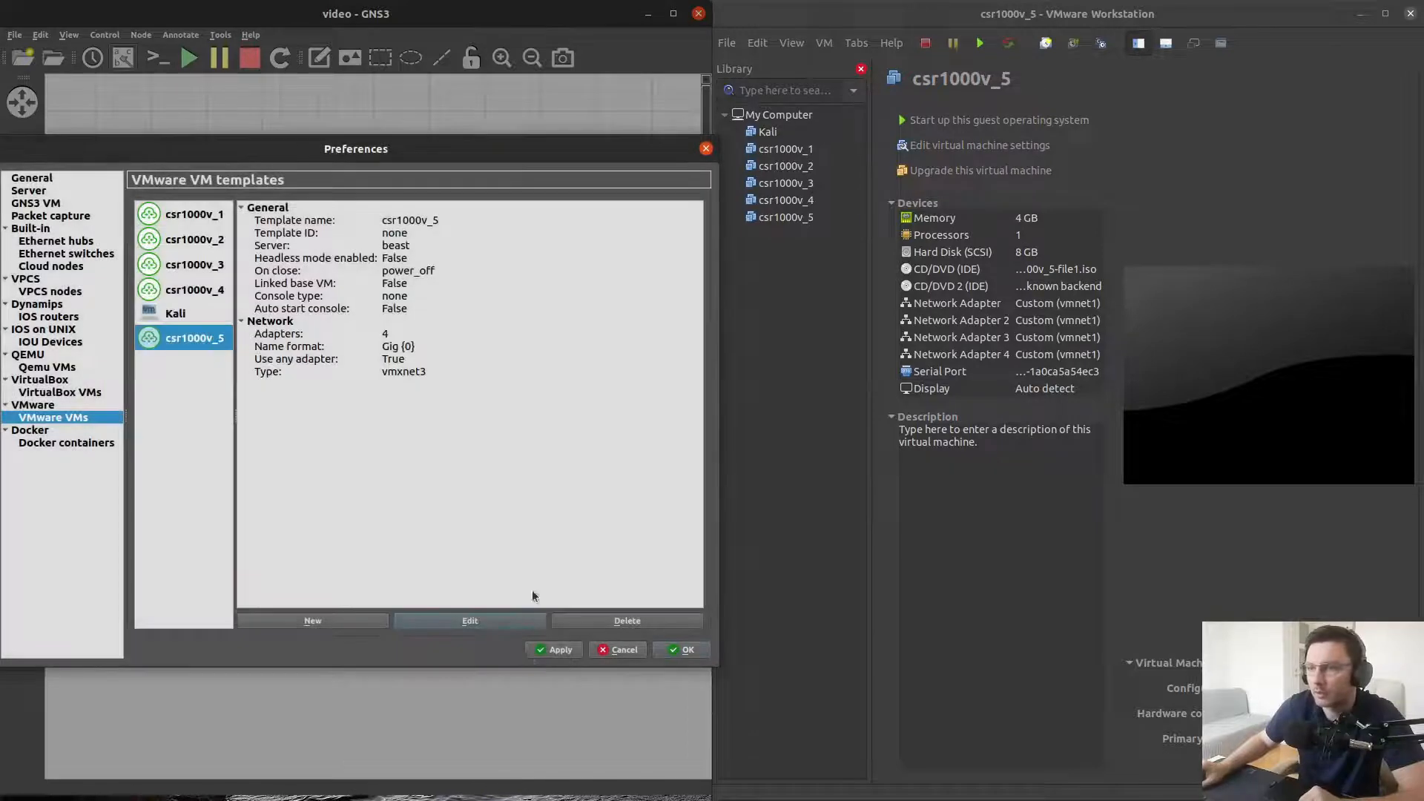
{"action": "left_click", "coordinate": [681, 647]}
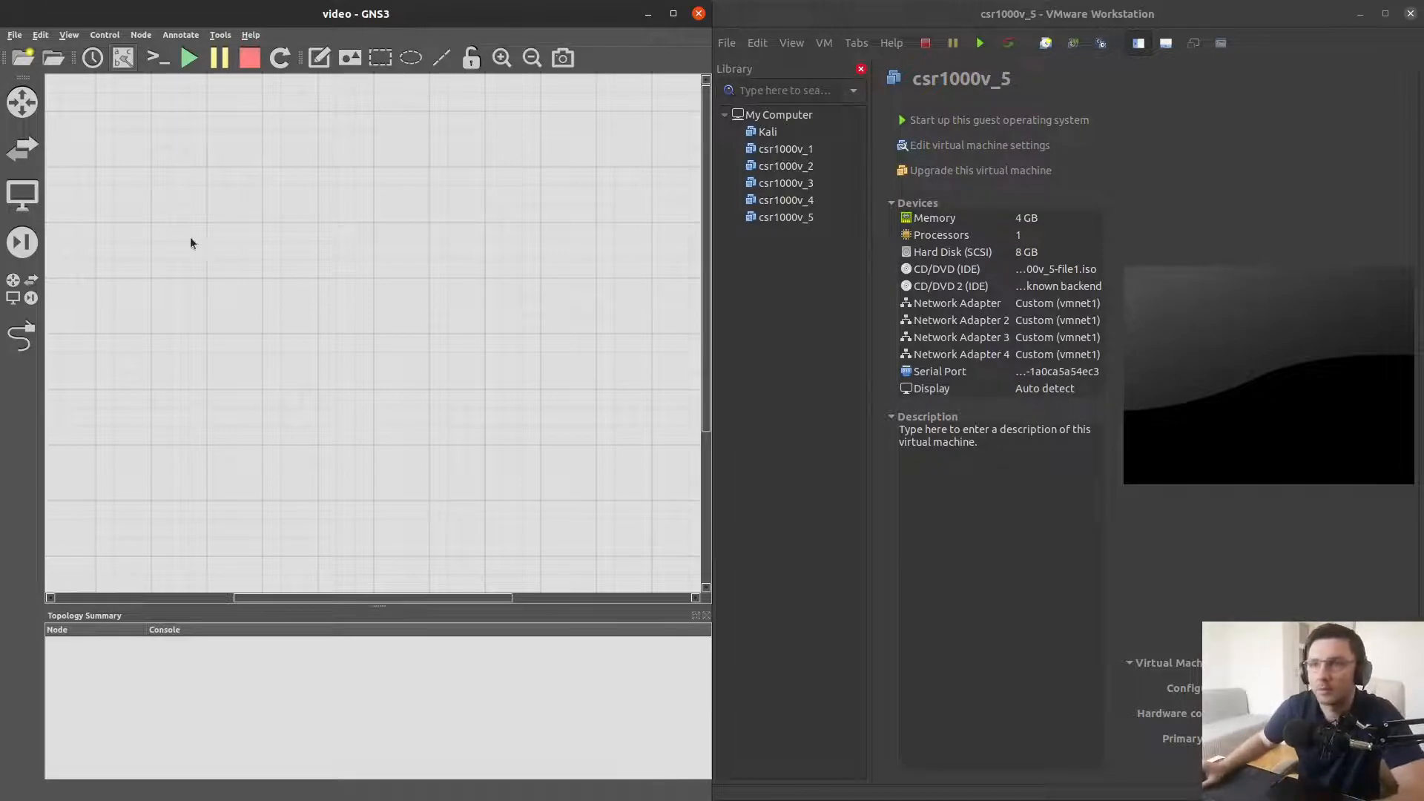
Place csr1000v_4 and csr1000v_5 router nodes on the workspace and arrange them side by side
{"action": "left_click", "coordinate": [22, 102]}
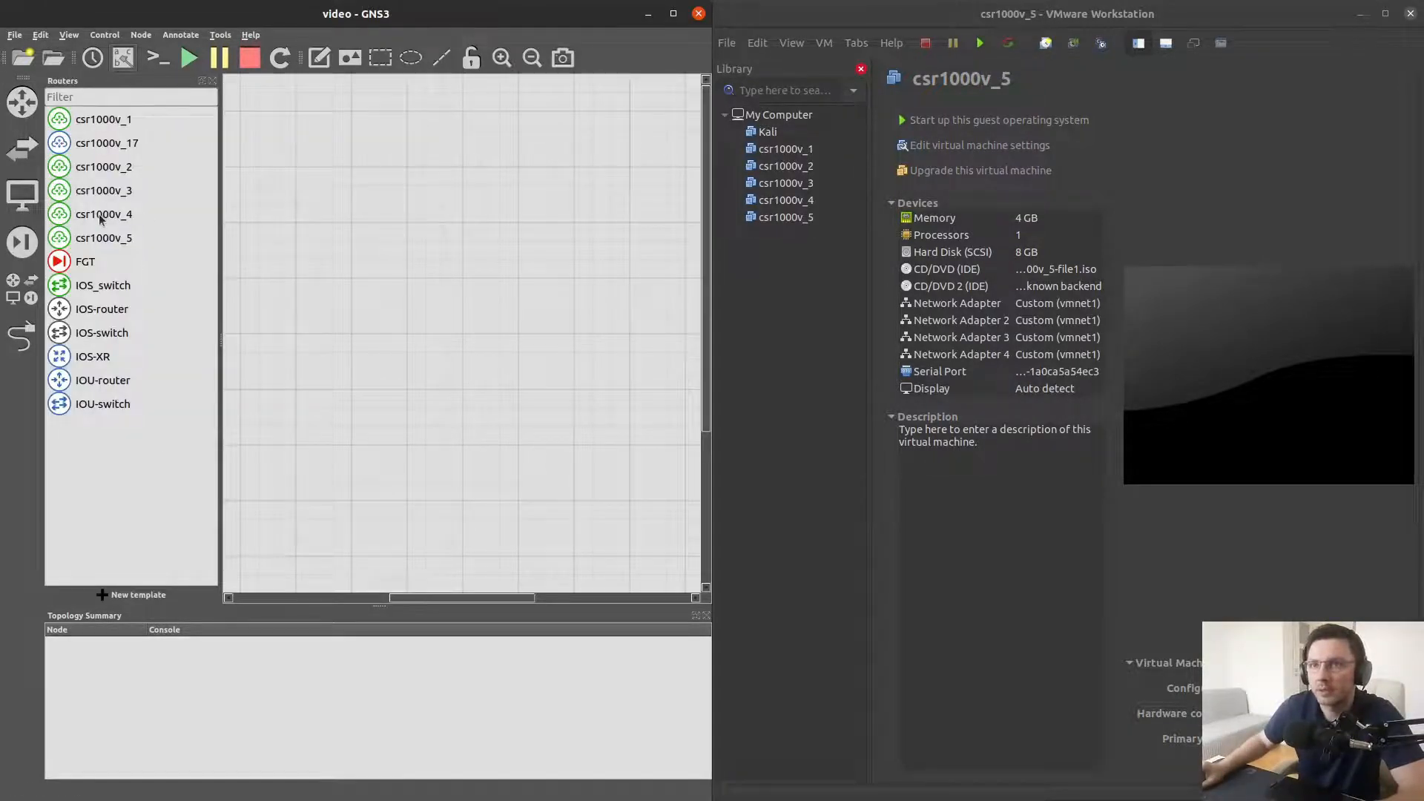
{"action": "left_click_drag", "start_coordinate": [100, 216], "coordinate": [479, 294]}
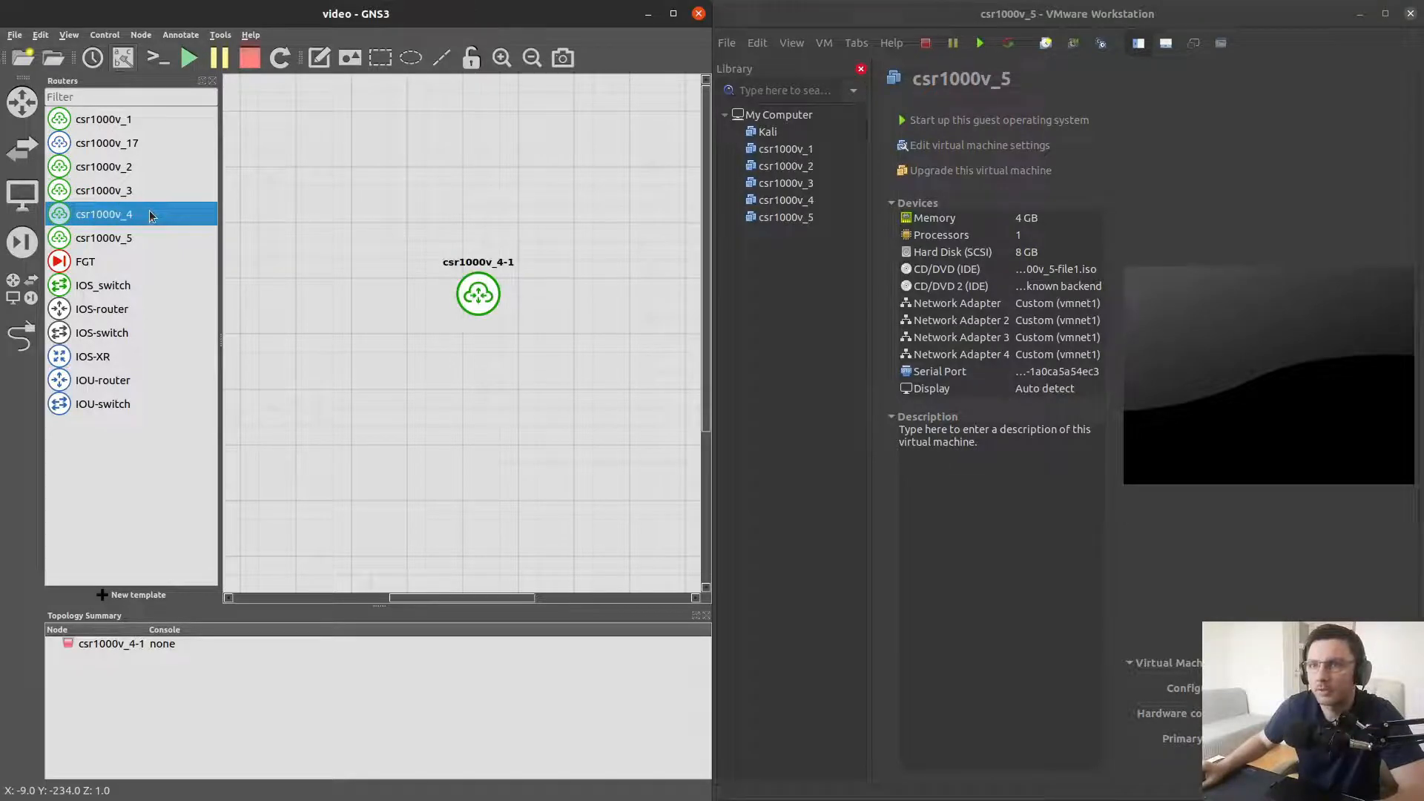
{"action": "left_click_drag", "start_coordinate": [110, 240], "coordinate": [310, 300]}
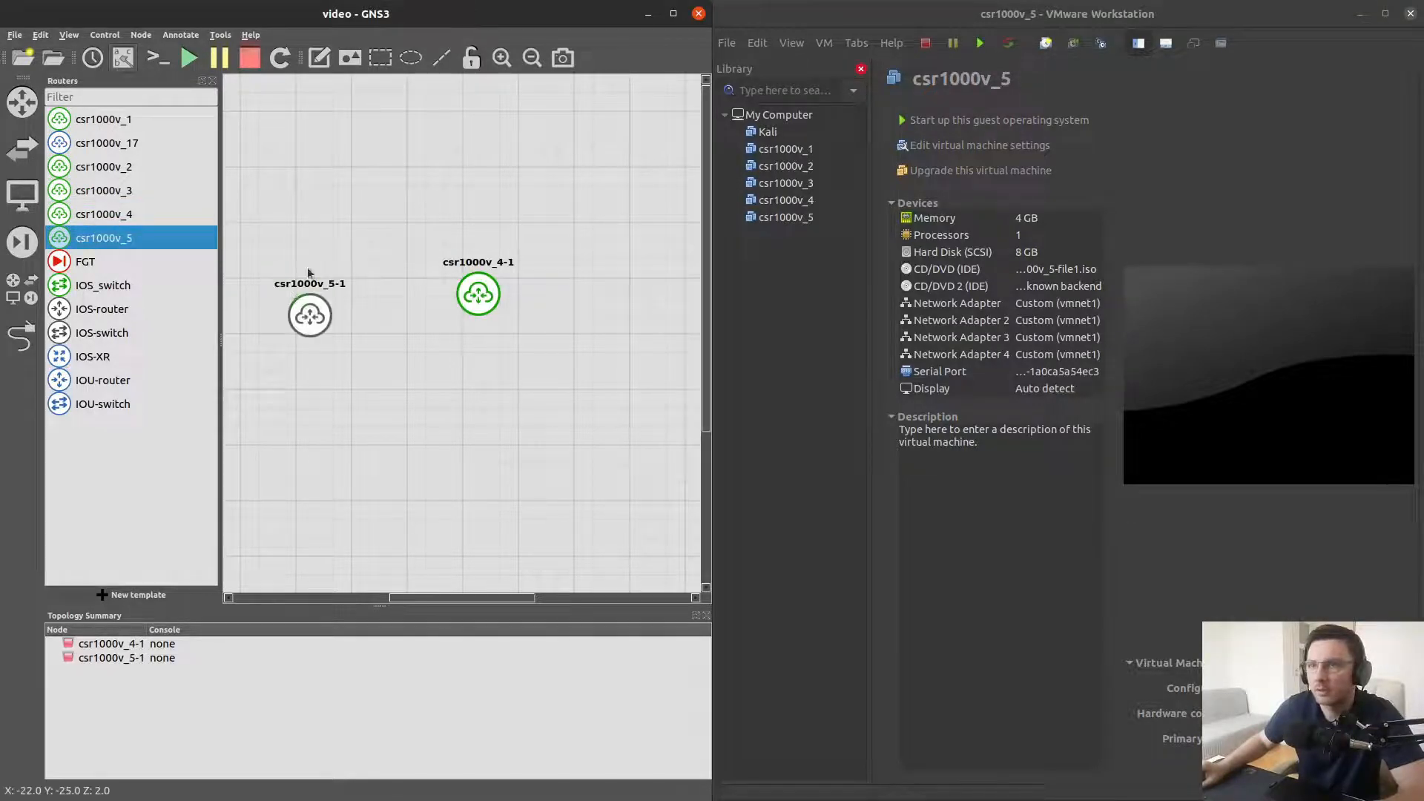
{"action": "left_click", "coordinate": [212, 80]}
{"action": "left_click_drag", "start_coordinate": [220, 315], "coordinate": [540, 333]}
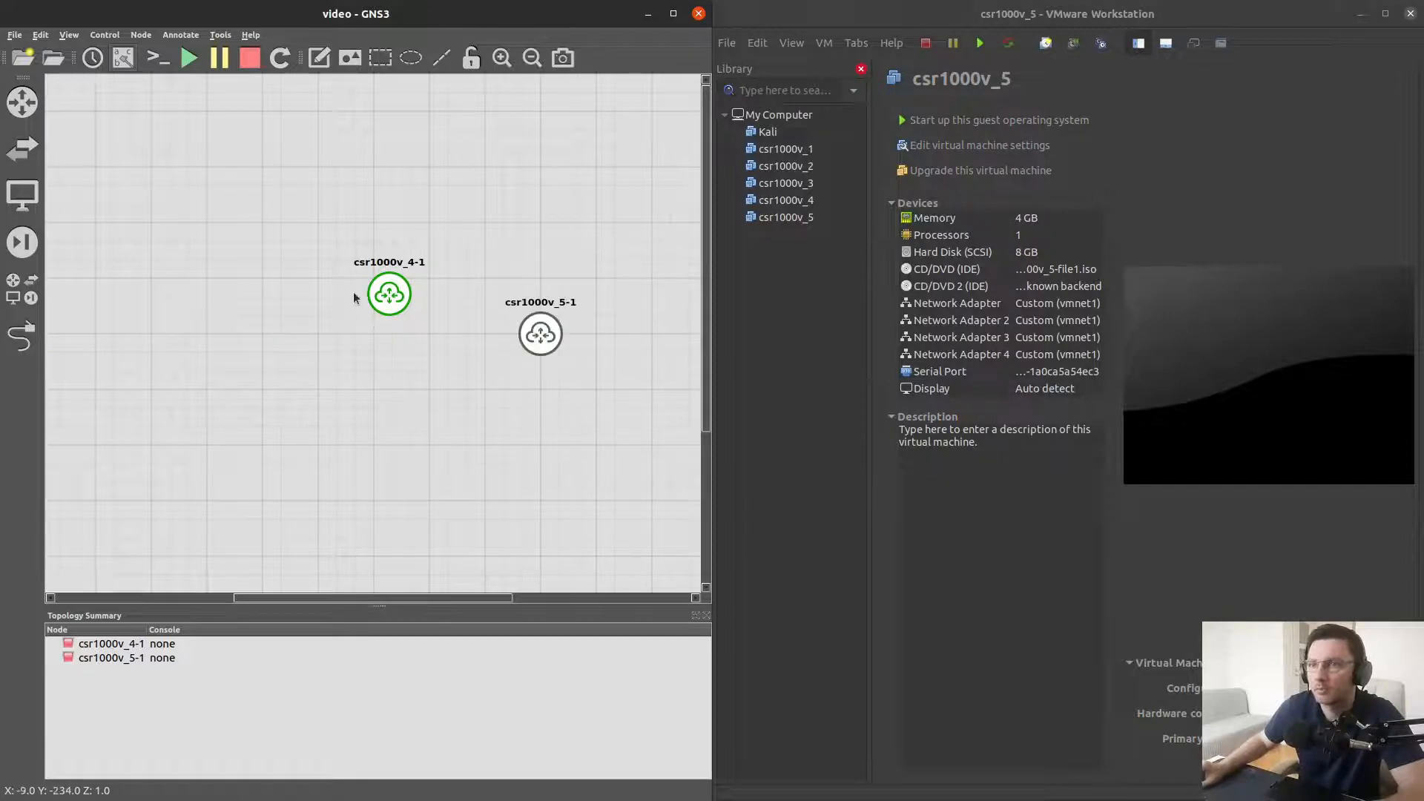
{"action": "left_click_drag", "start_coordinate": [393, 290], "coordinate": [214, 273]}
{"action": "left_click_drag", "start_coordinate": [552, 360], "coordinate": [496, 305]}
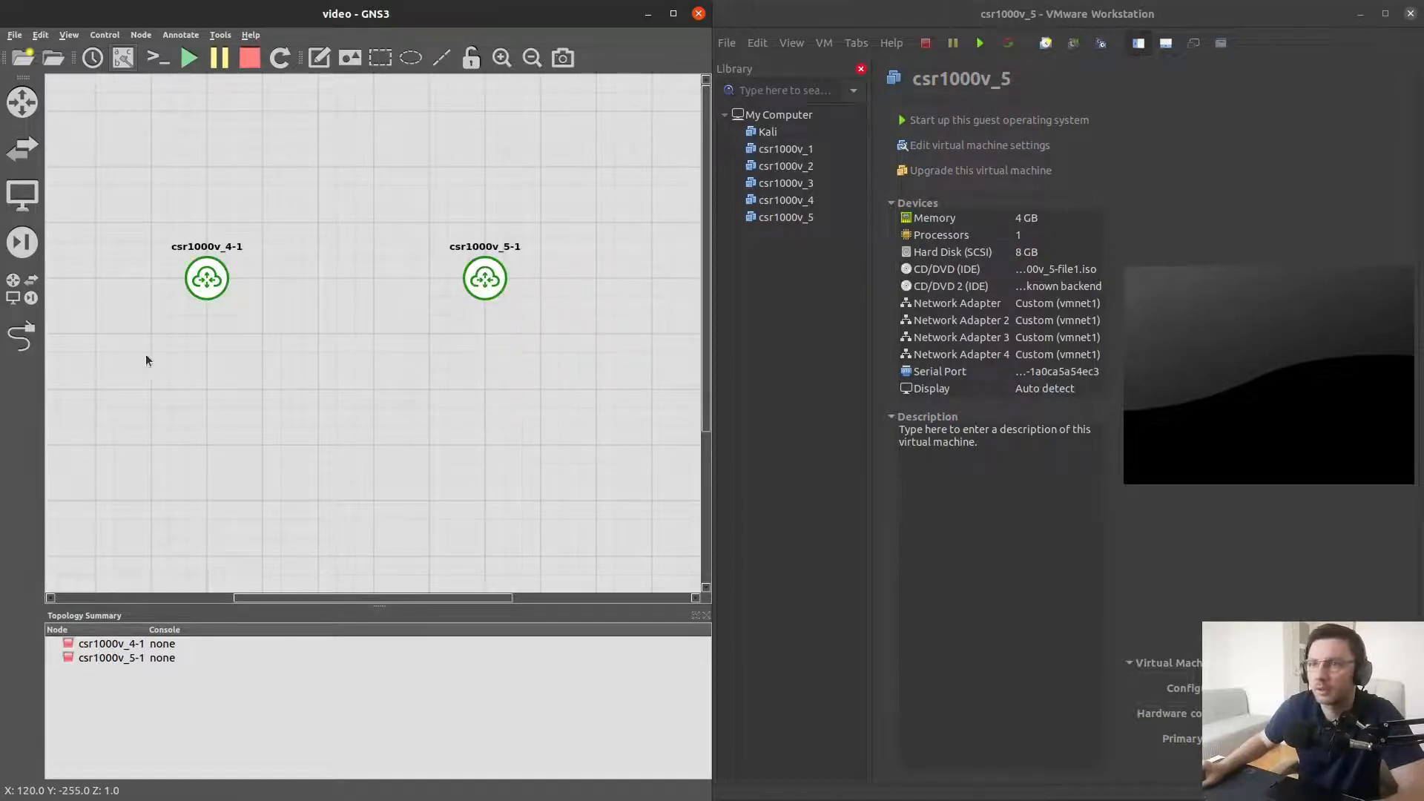
Link Gig 0 of csr1000v_4-1 to Gig 0 of csr1000v_5-1 and reposition the interface label
{"action": "left_click", "coordinate": [22, 336]}
{"action": "left_click", "coordinate": [215, 280]}
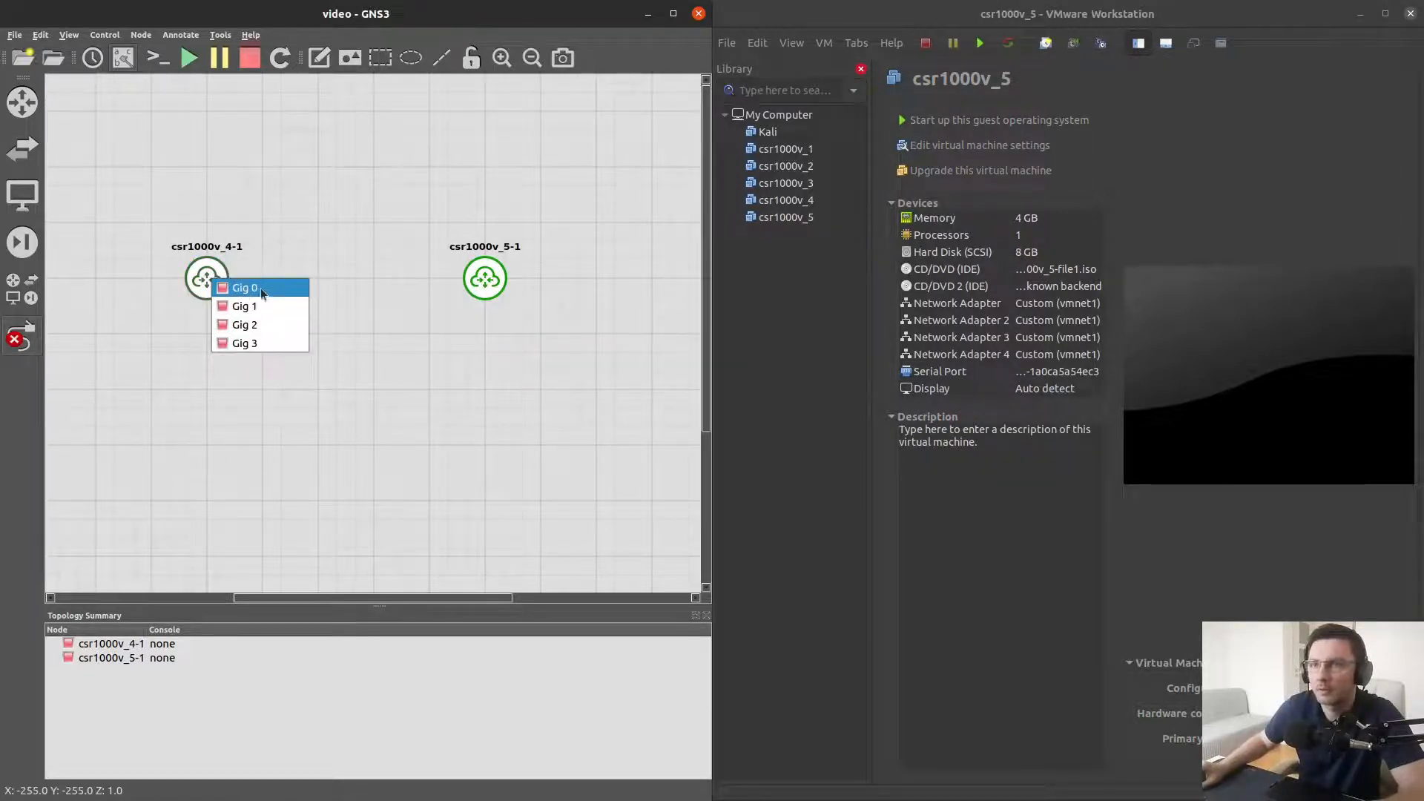
{"action": "left_click", "coordinate": [261, 288]}
{"action": "left_click", "coordinate": [485, 279]}
{"action": "left_click", "coordinate": [537, 287]}
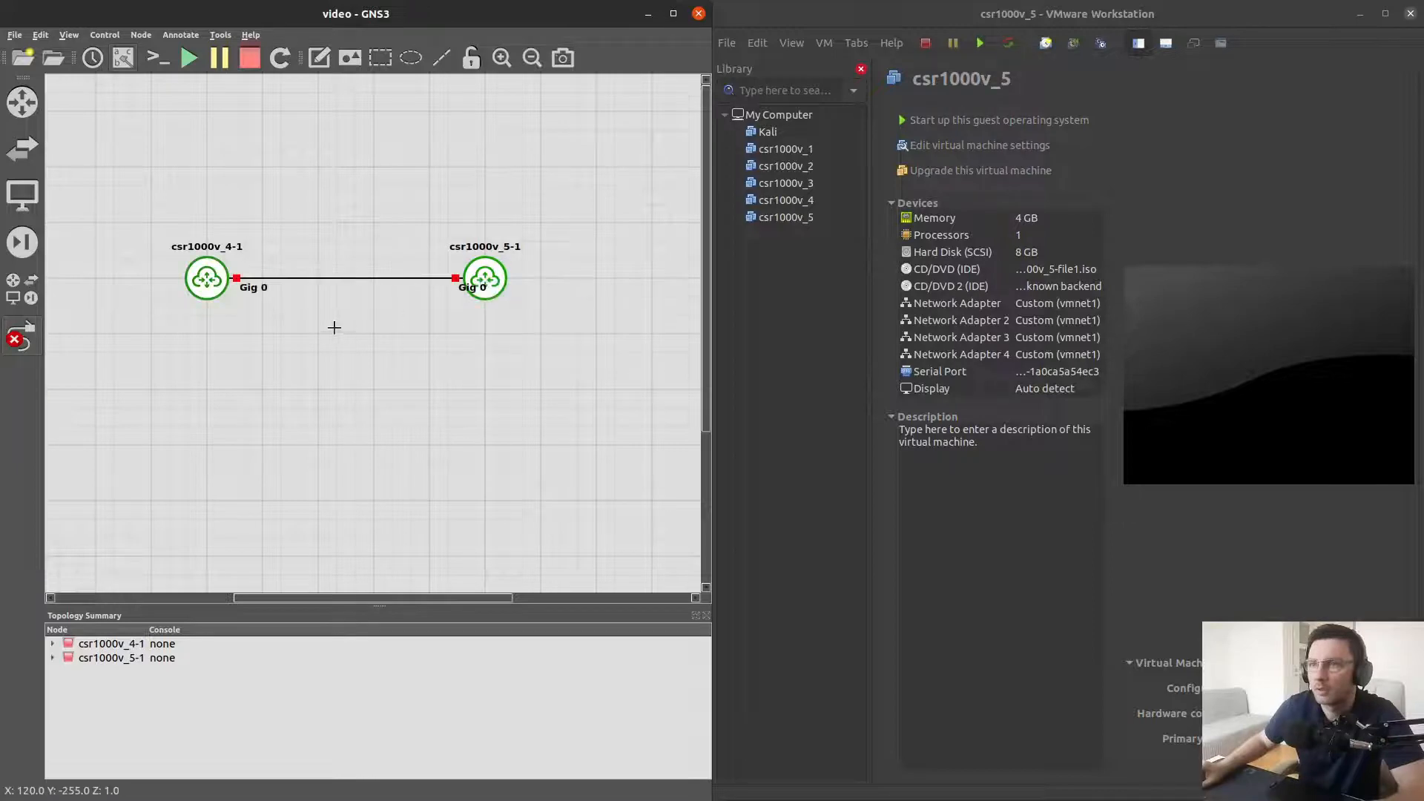
{"action": "left_click_drag", "start_coordinate": [469, 287], "coordinate": [432, 293]}
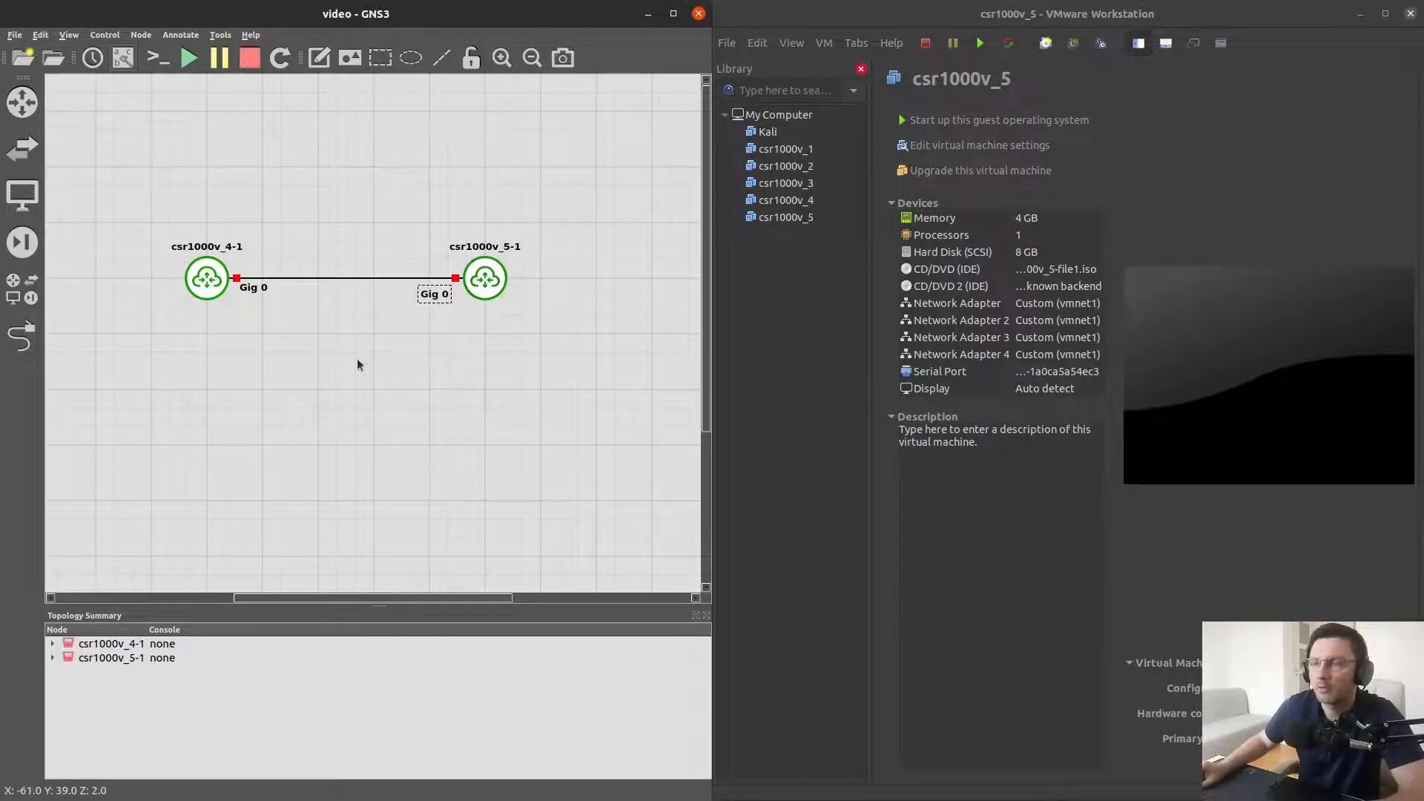
{"action": "left_click", "coordinate": [358, 361]}
Start both router nodes
{"action": "right_click", "coordinate": [210, 281]}
{"action": "left_click", "coordinate": [245, 309]}
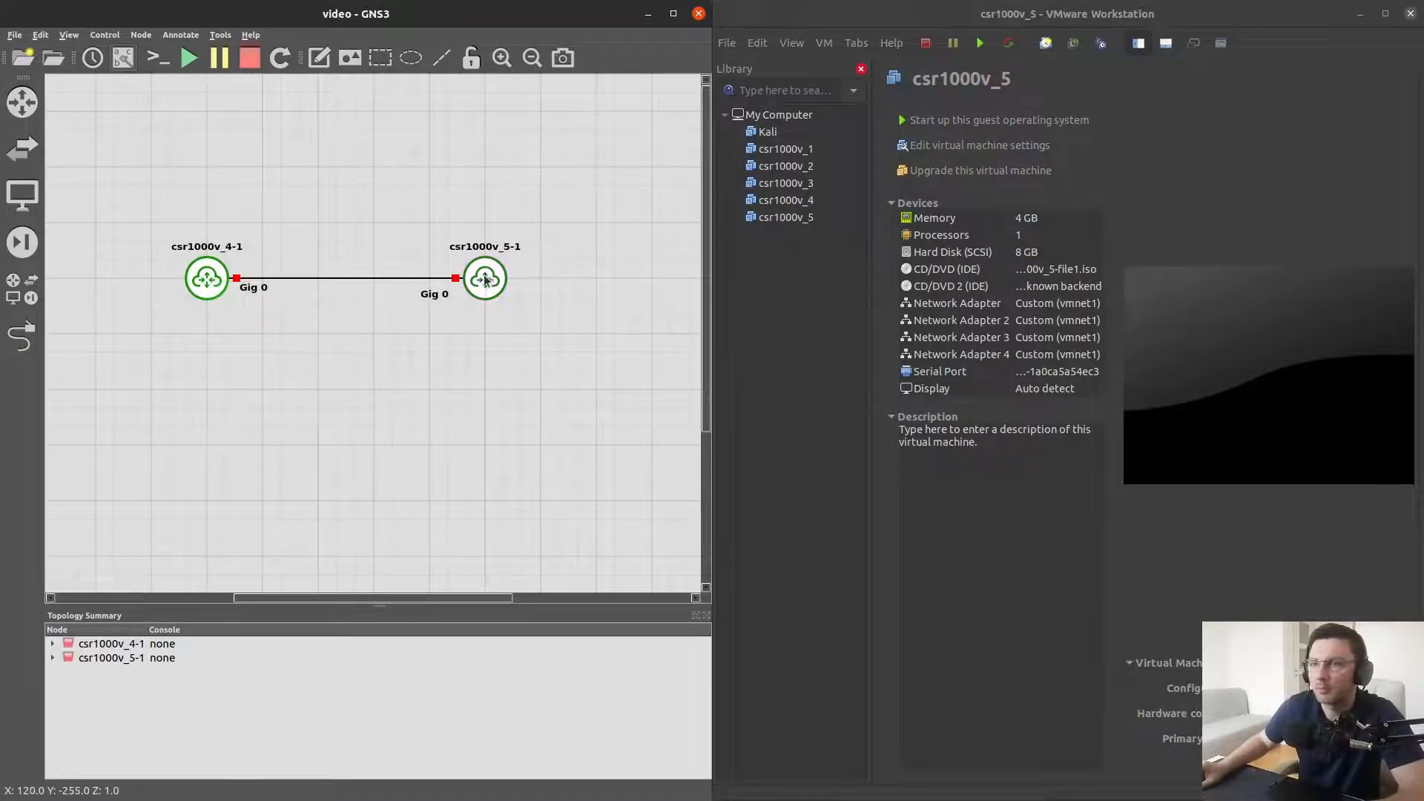
{"action": "right_click", "coordinate": [485, 276]}
{"action": "left_click", "coordinate": [523, 308]}
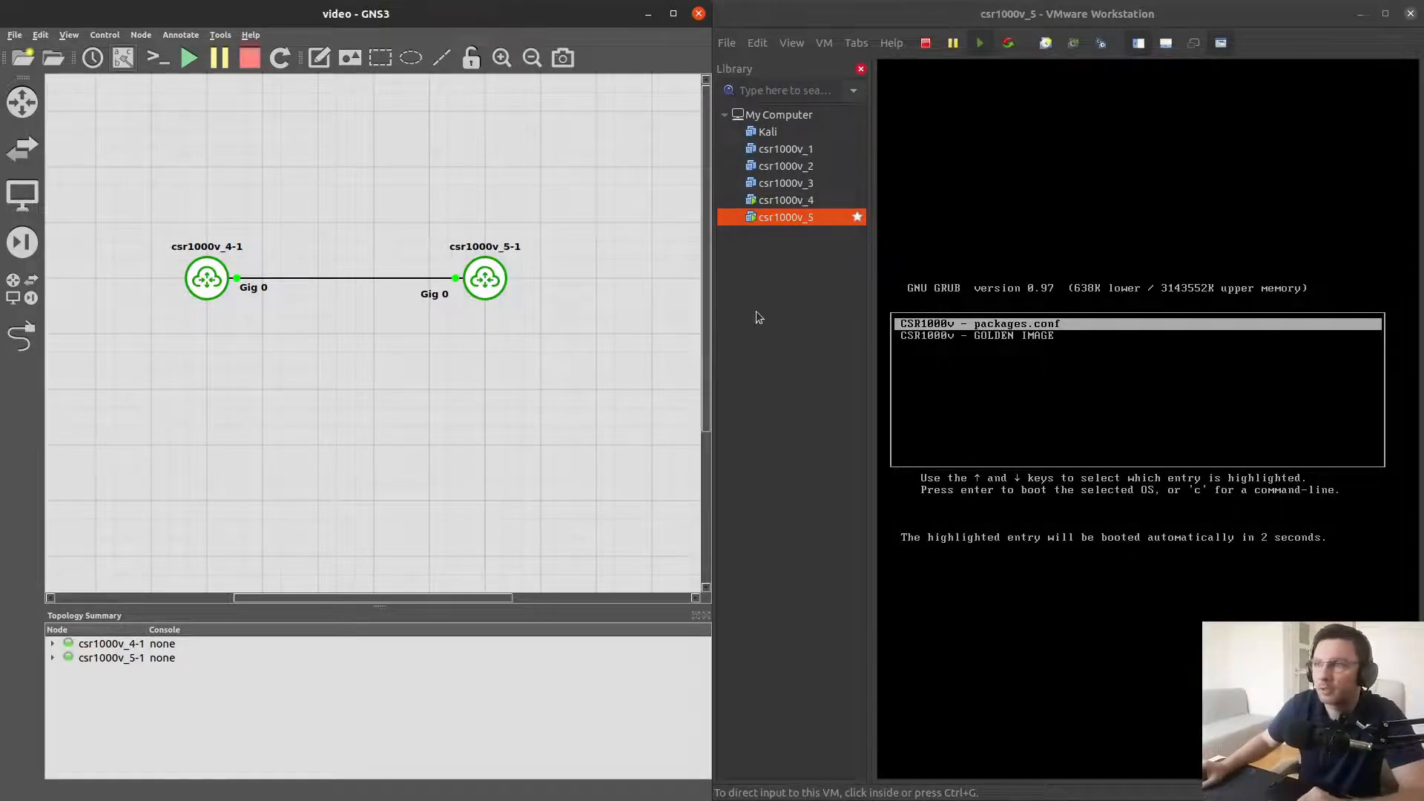
Open VMware's Virtual Network Editor and enter the account password to authenticate
{"action": "left_click", "coordinate": [784, 18]}
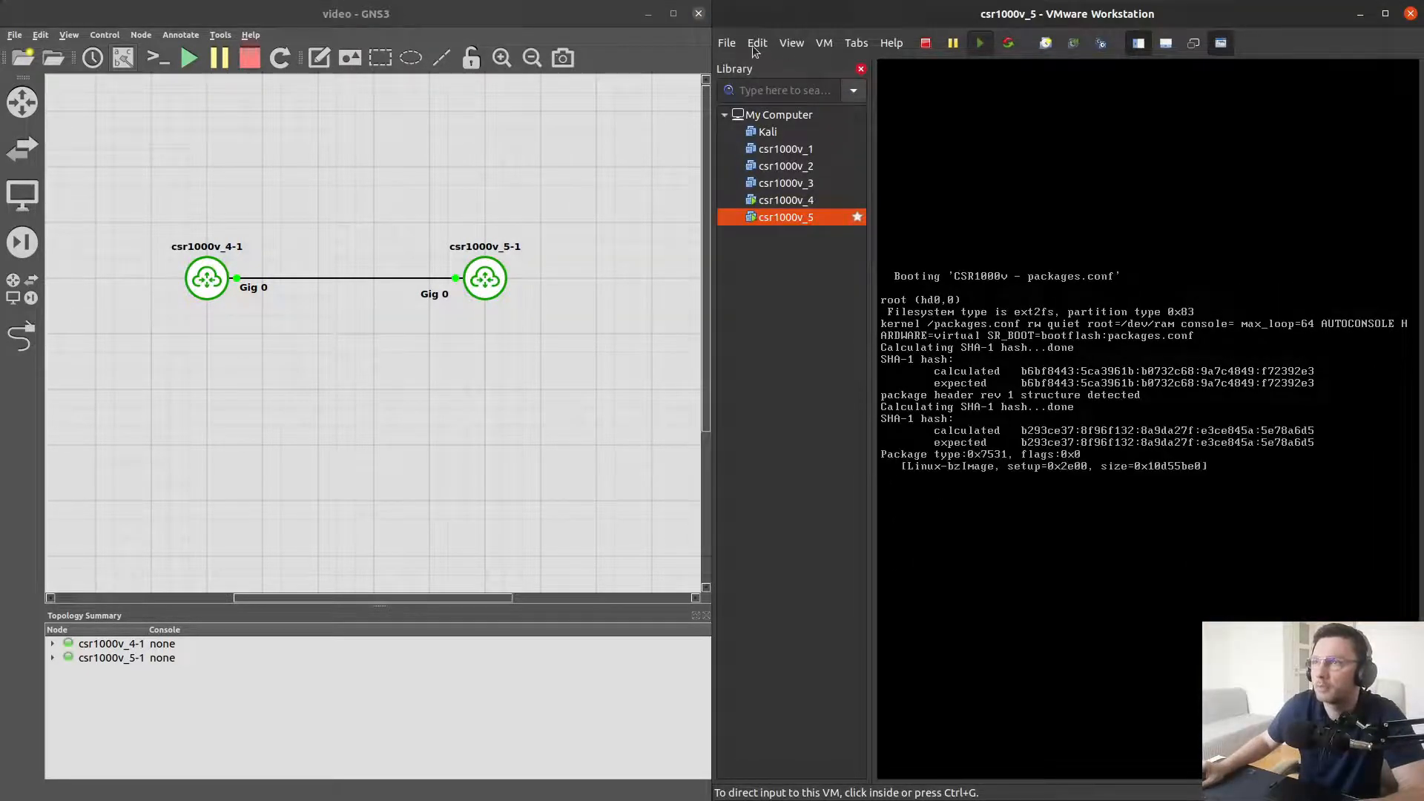
{"action": "left_click", "coordinate": [757, 45]}
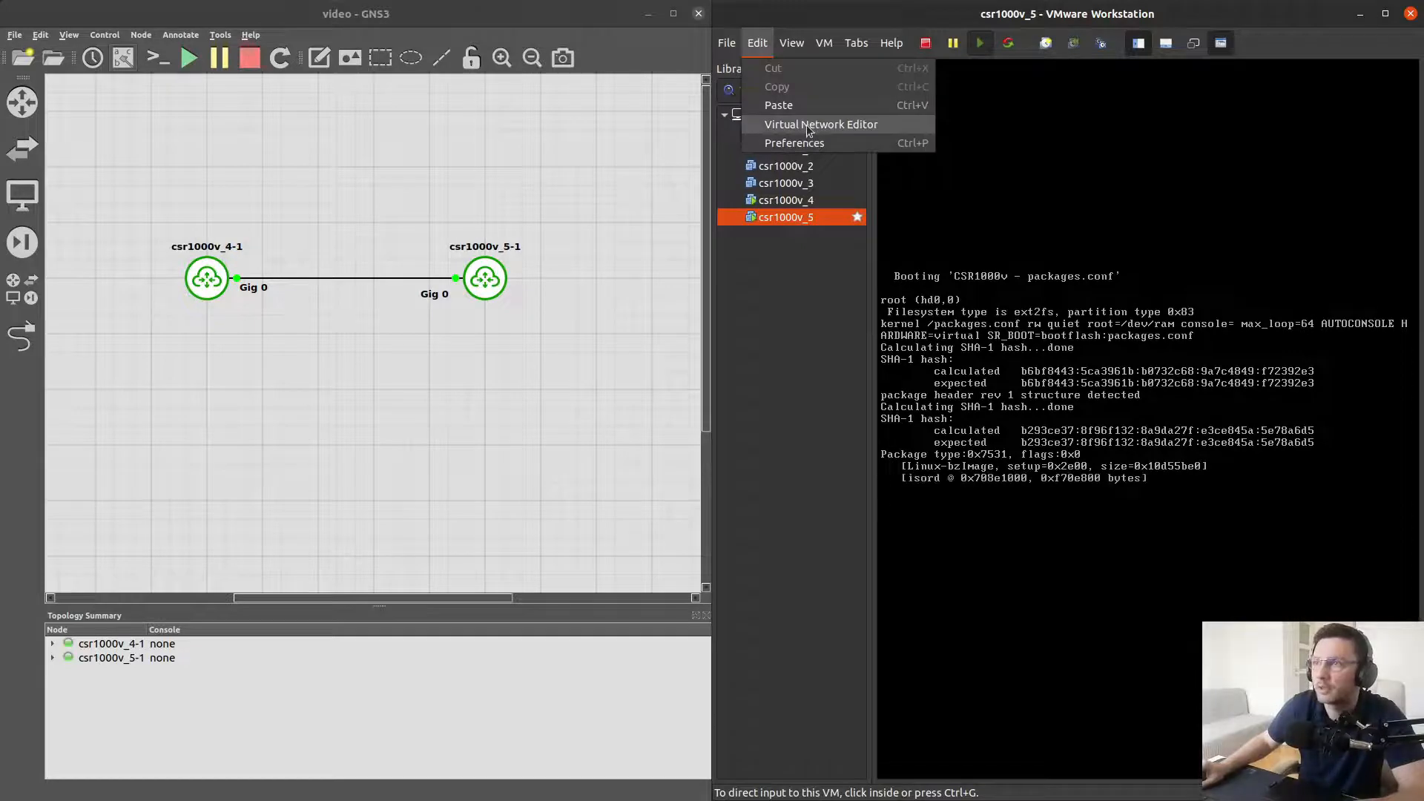
{"action": "left_click", "coordinate": [808, 132]}
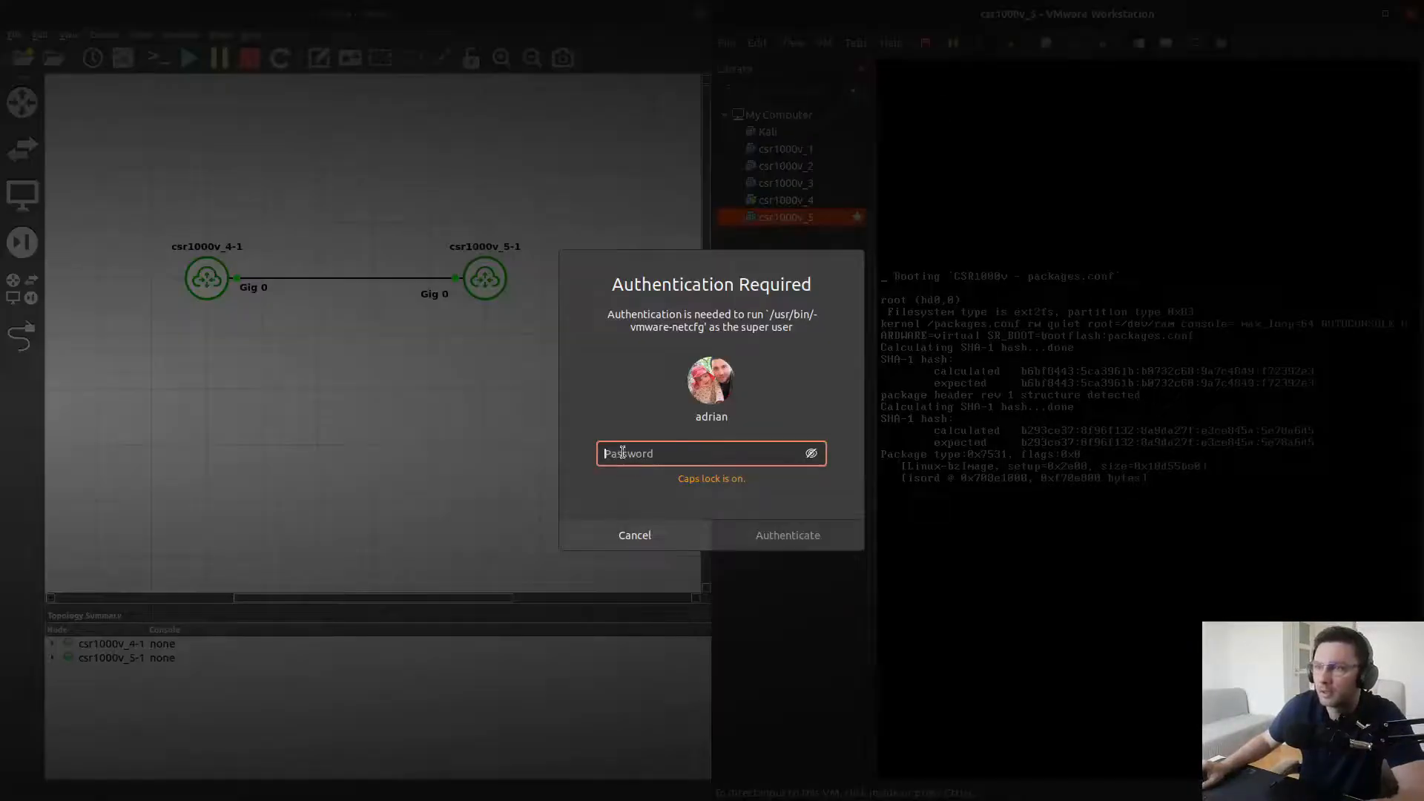
{"action": "key", "text": "Caps_Lock"}
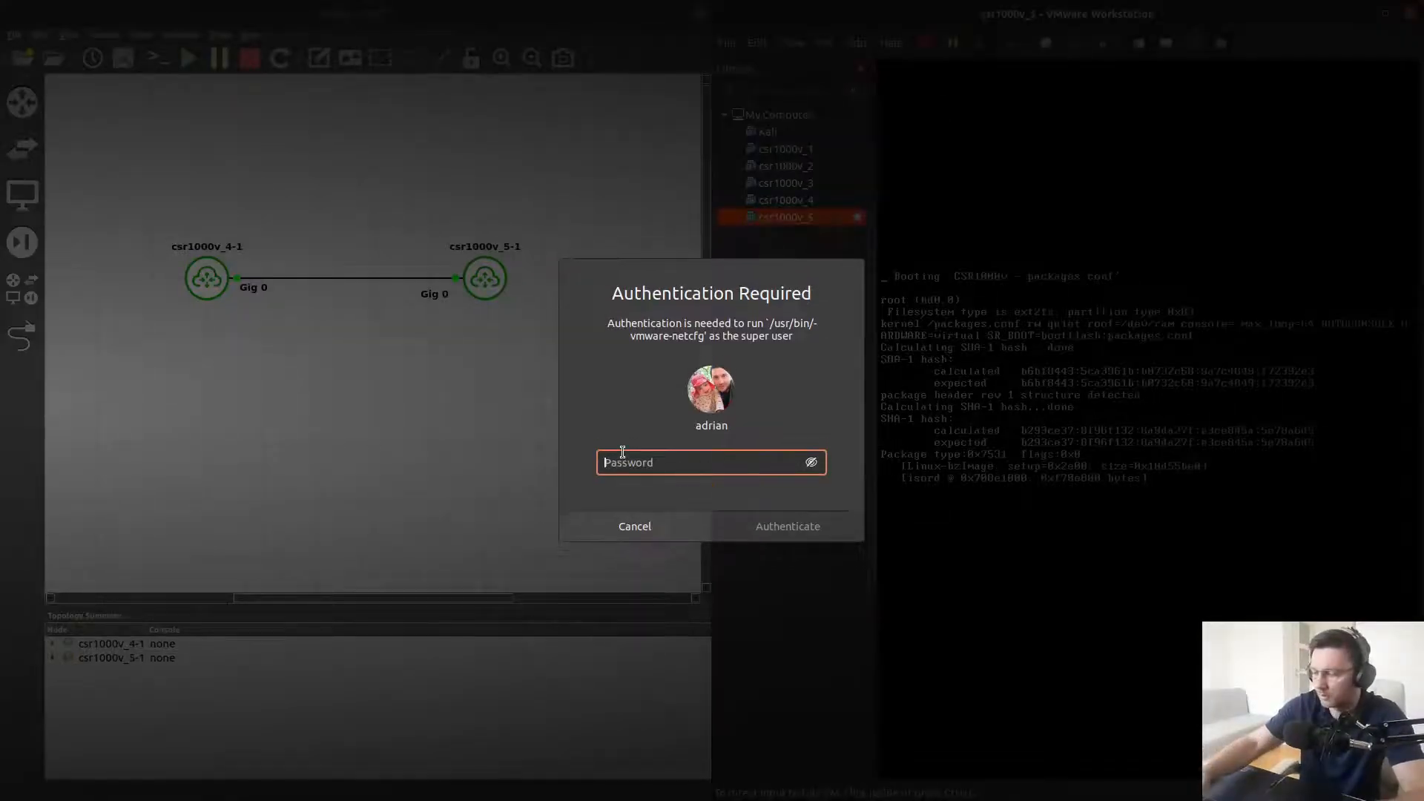
{"action": "type", "text": "***************"}
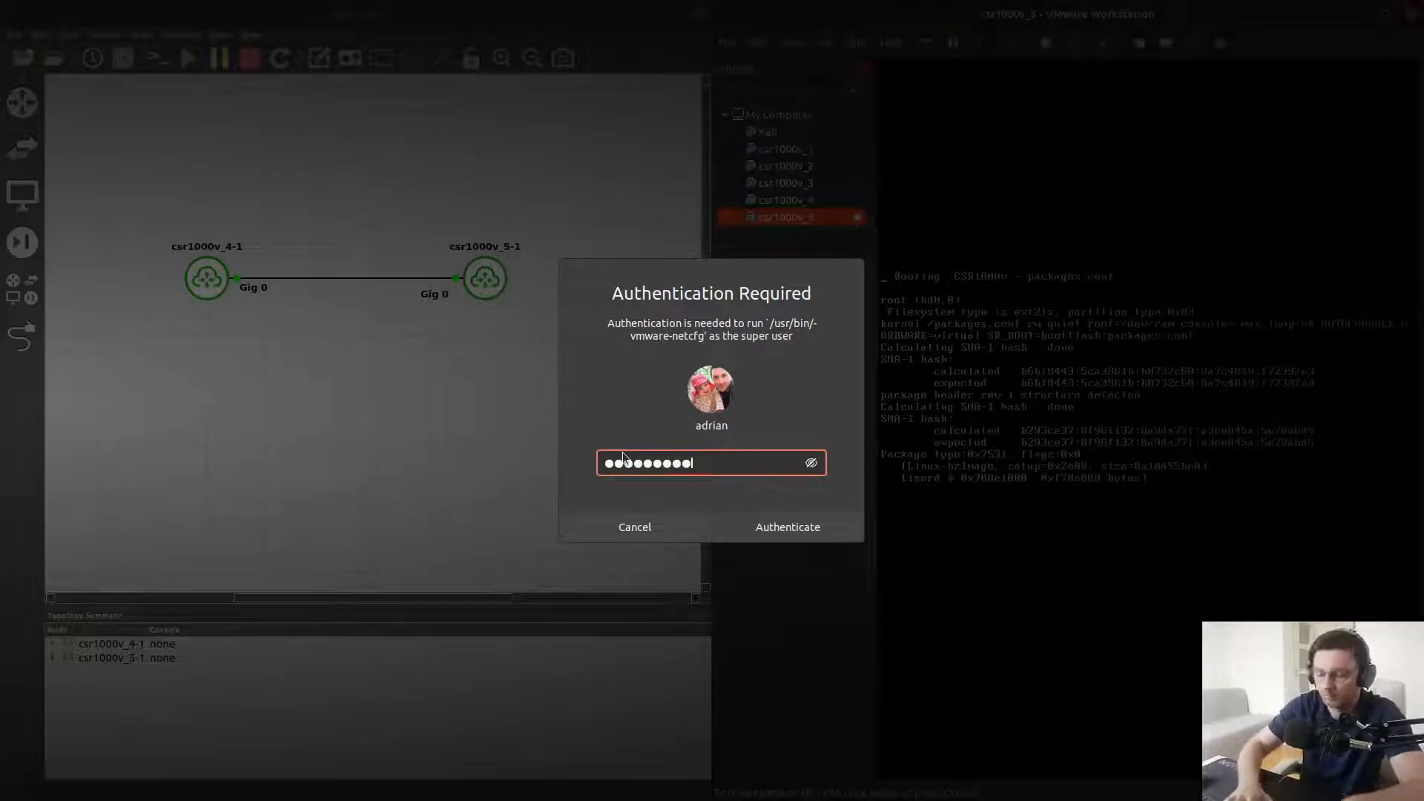
{"action": "key", "text": "Return"}
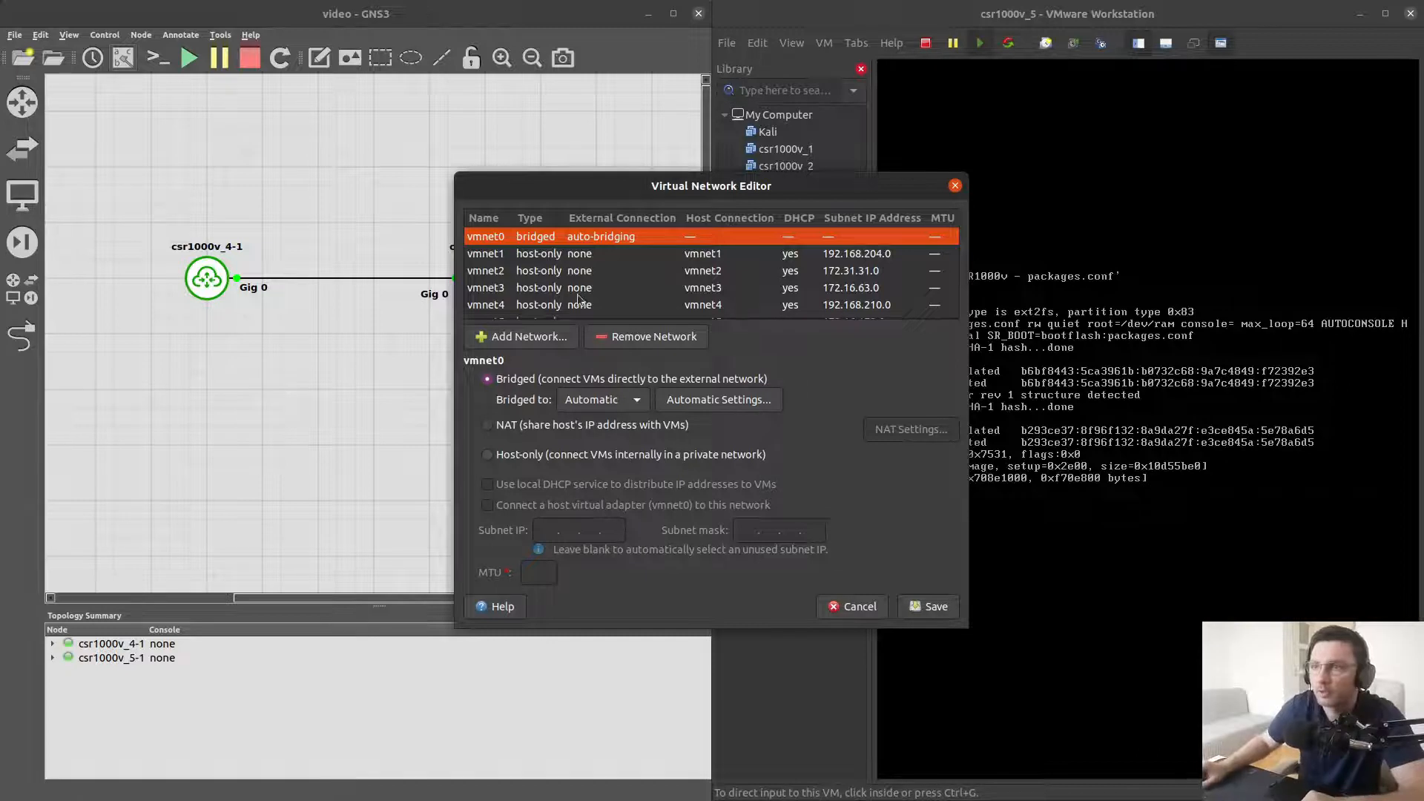
Start adding a host-only virtual network, then cancel it and close the Virtual Network Editor
{"action": "left_click", "coordinate": [520, 339]}
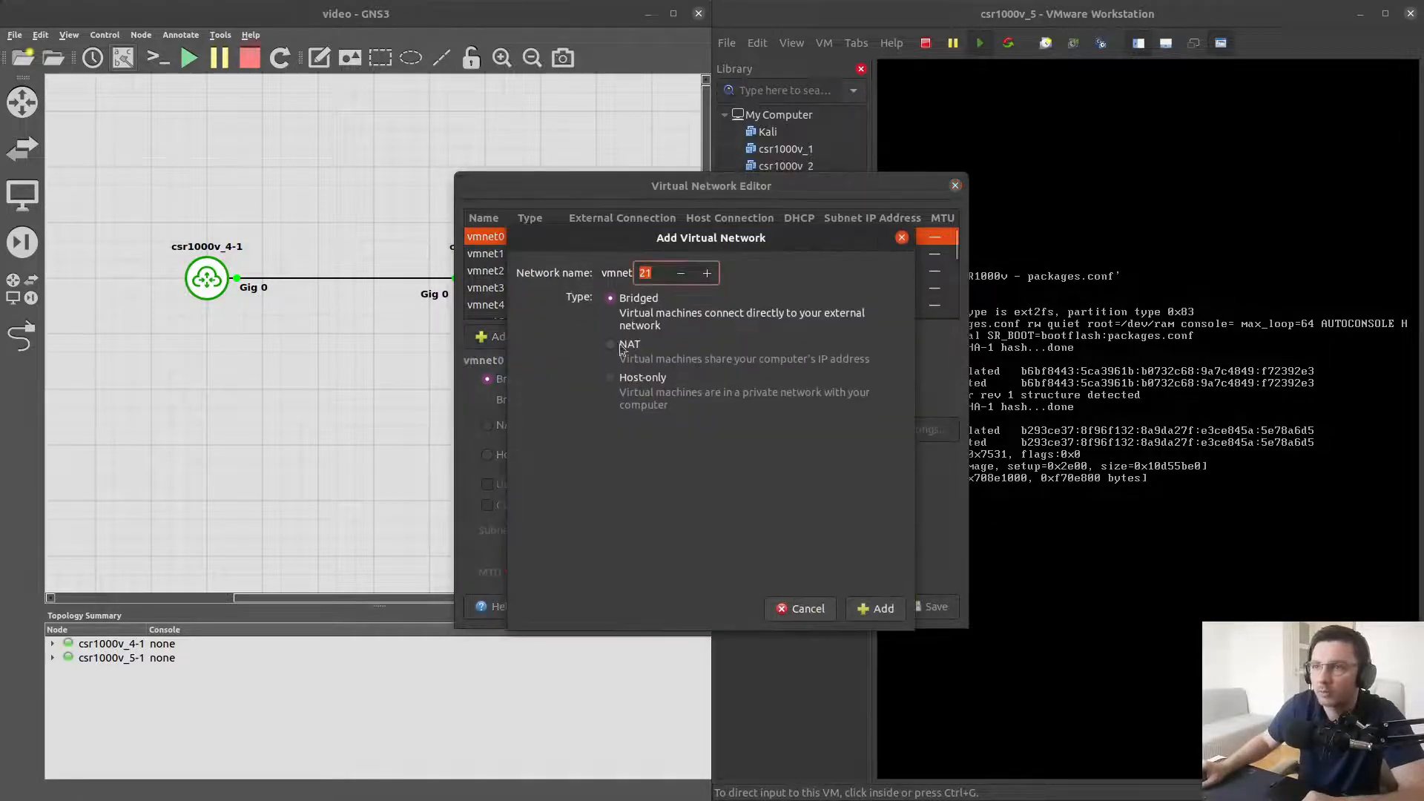
{"action": "left_click", "coordinate": [610, 377]}
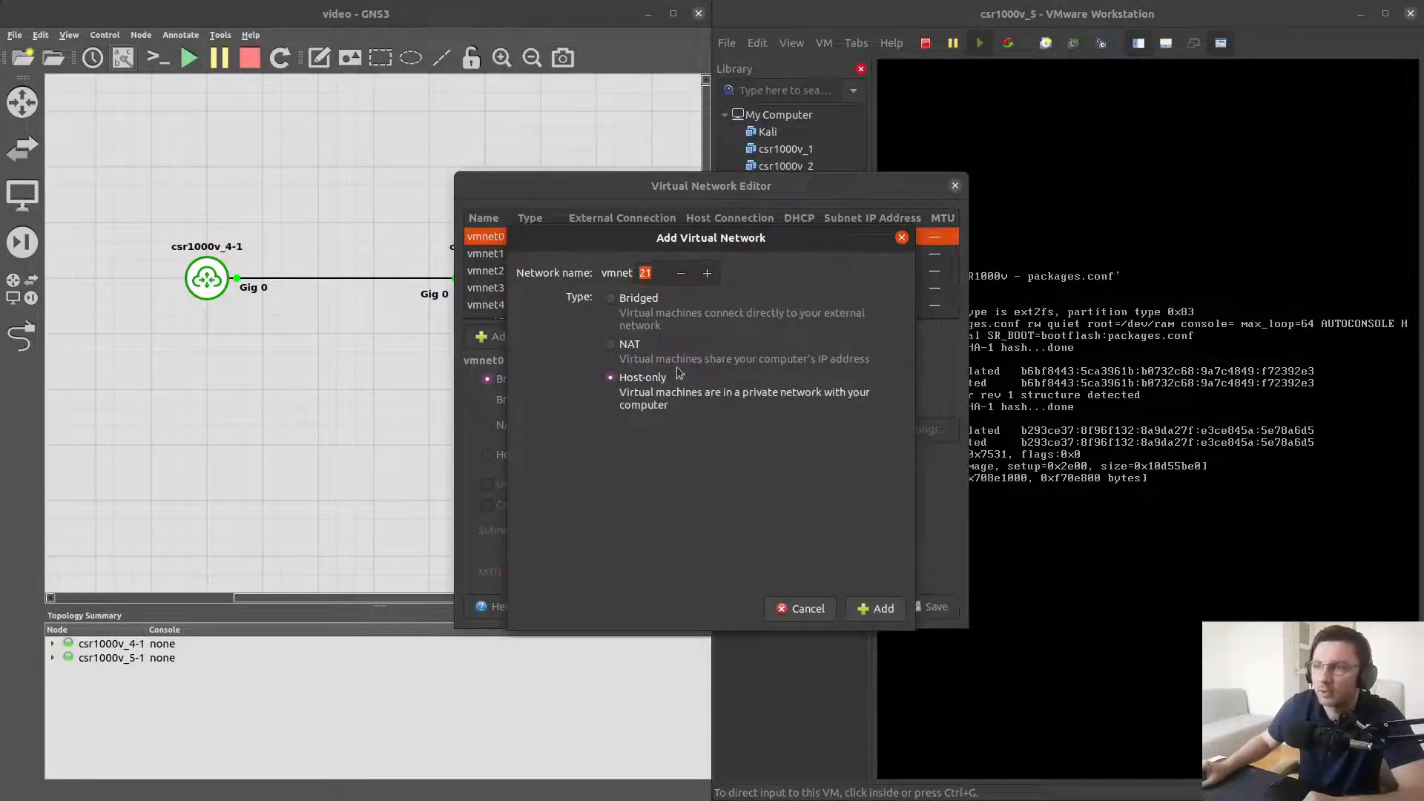
{"action": "left_click", "coordinate": [808, 612]}
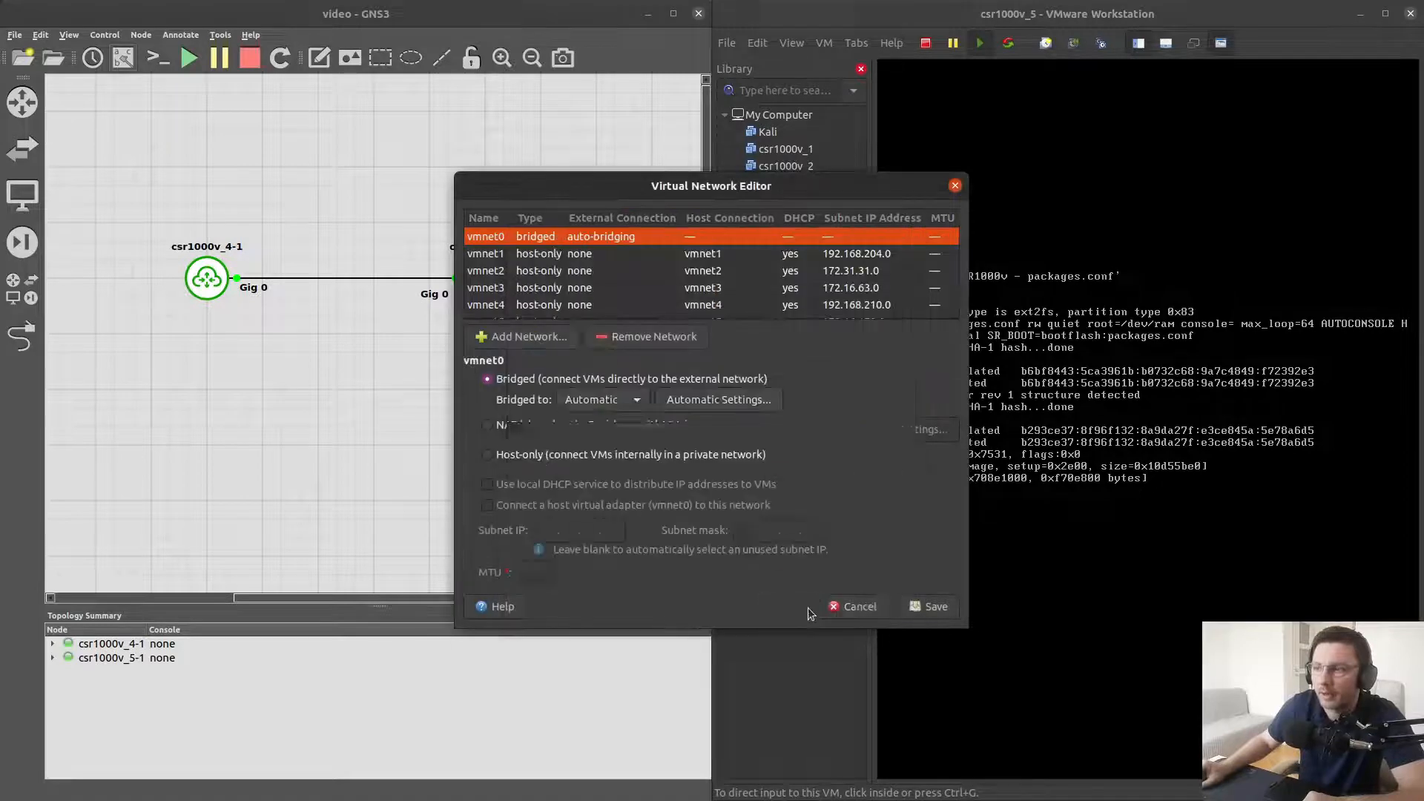
{"action": "left_click", "coordinate": [851, 609]}
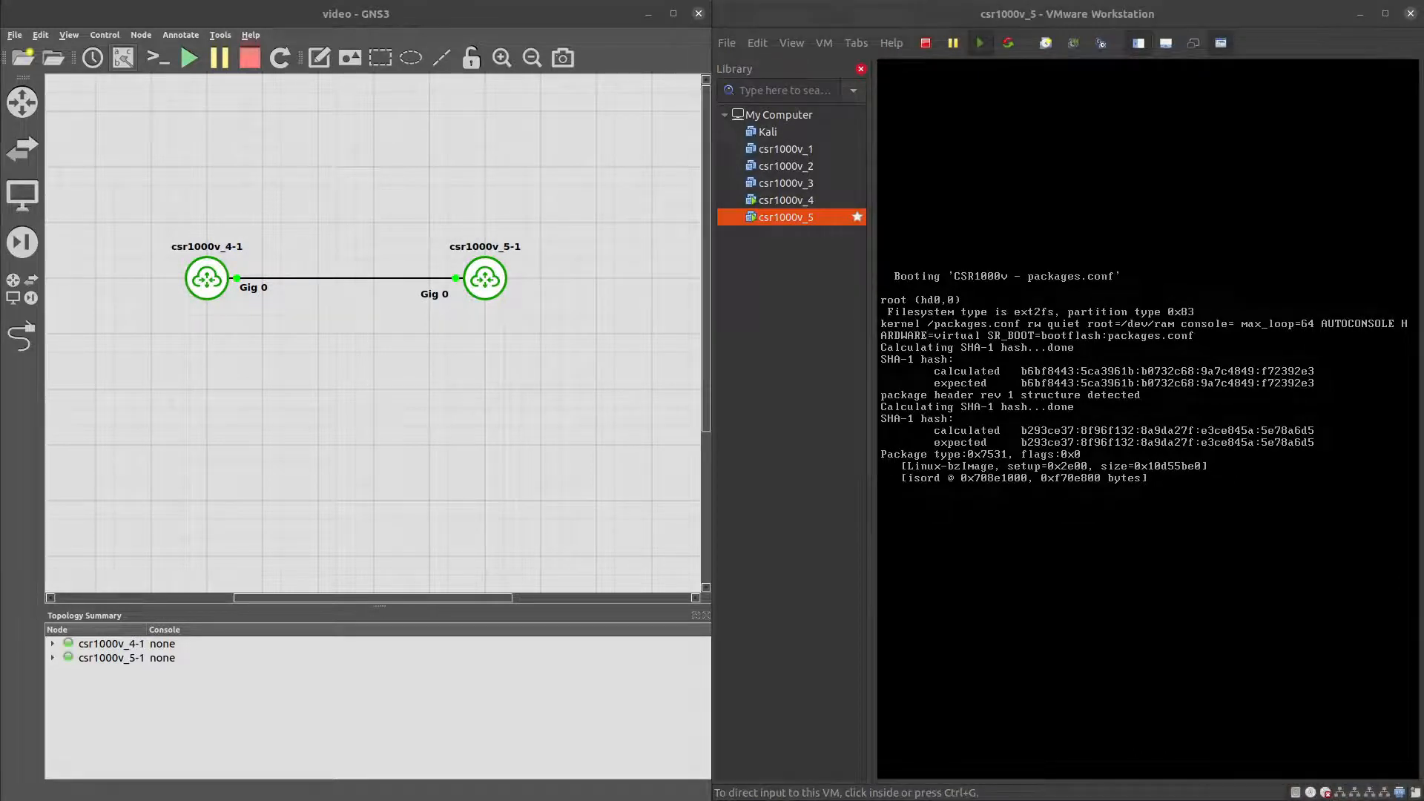
Run show int desc in R1's console to check the interface status
{"action": "right_click", "coordinate": [187, 259]}
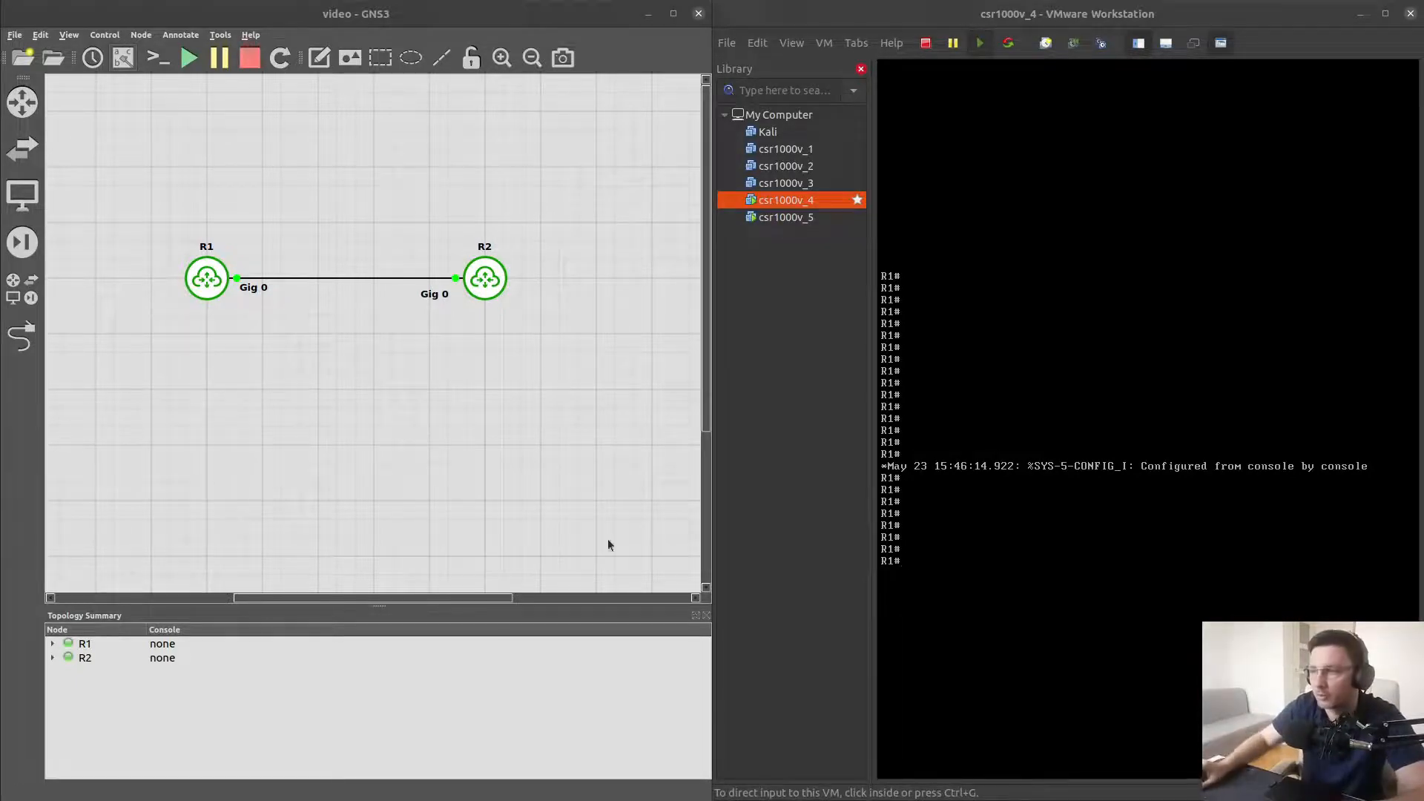
{"action": "left_click", "coordinate": [958, 539]}
{"action": "type", "text": "show "}
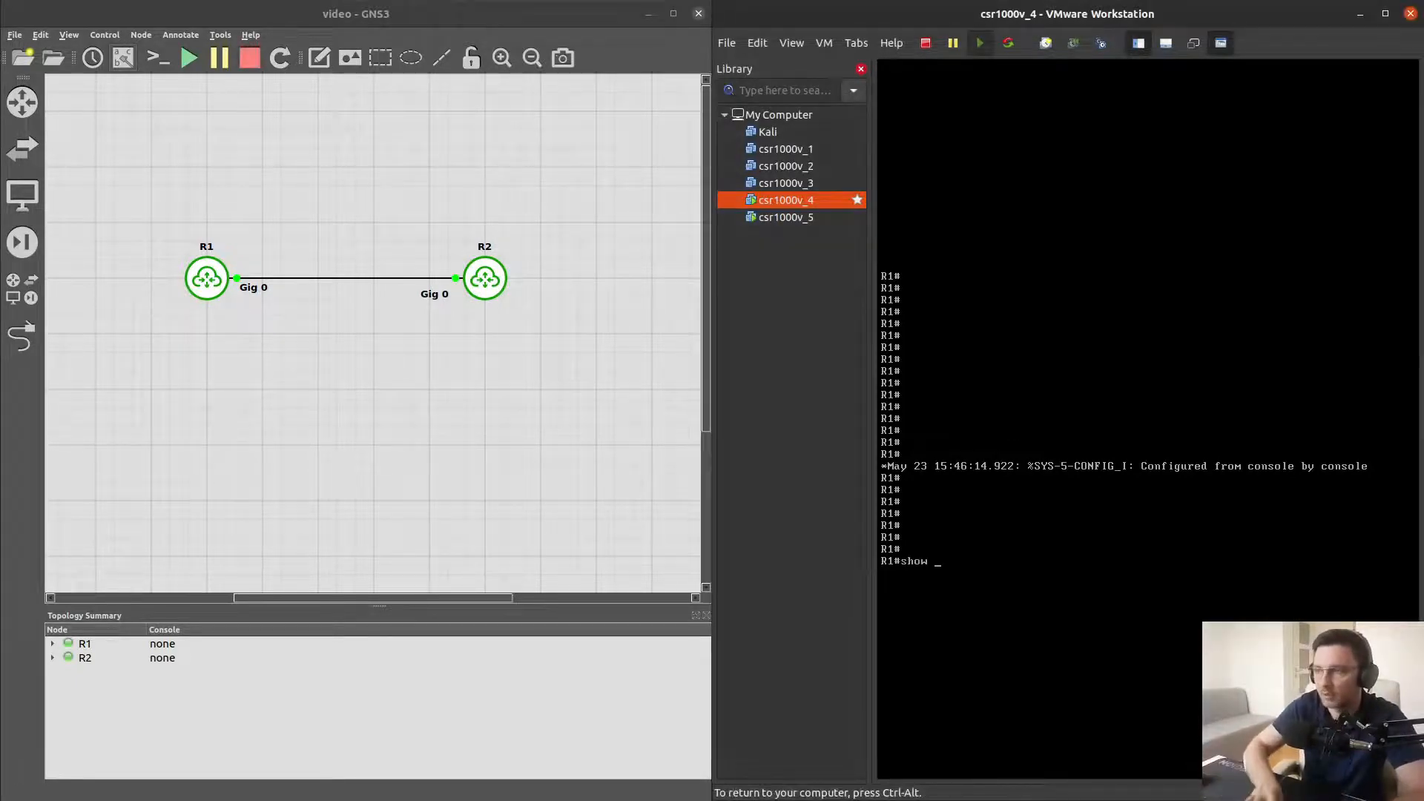
{"action": "type", "text": "int desc"}
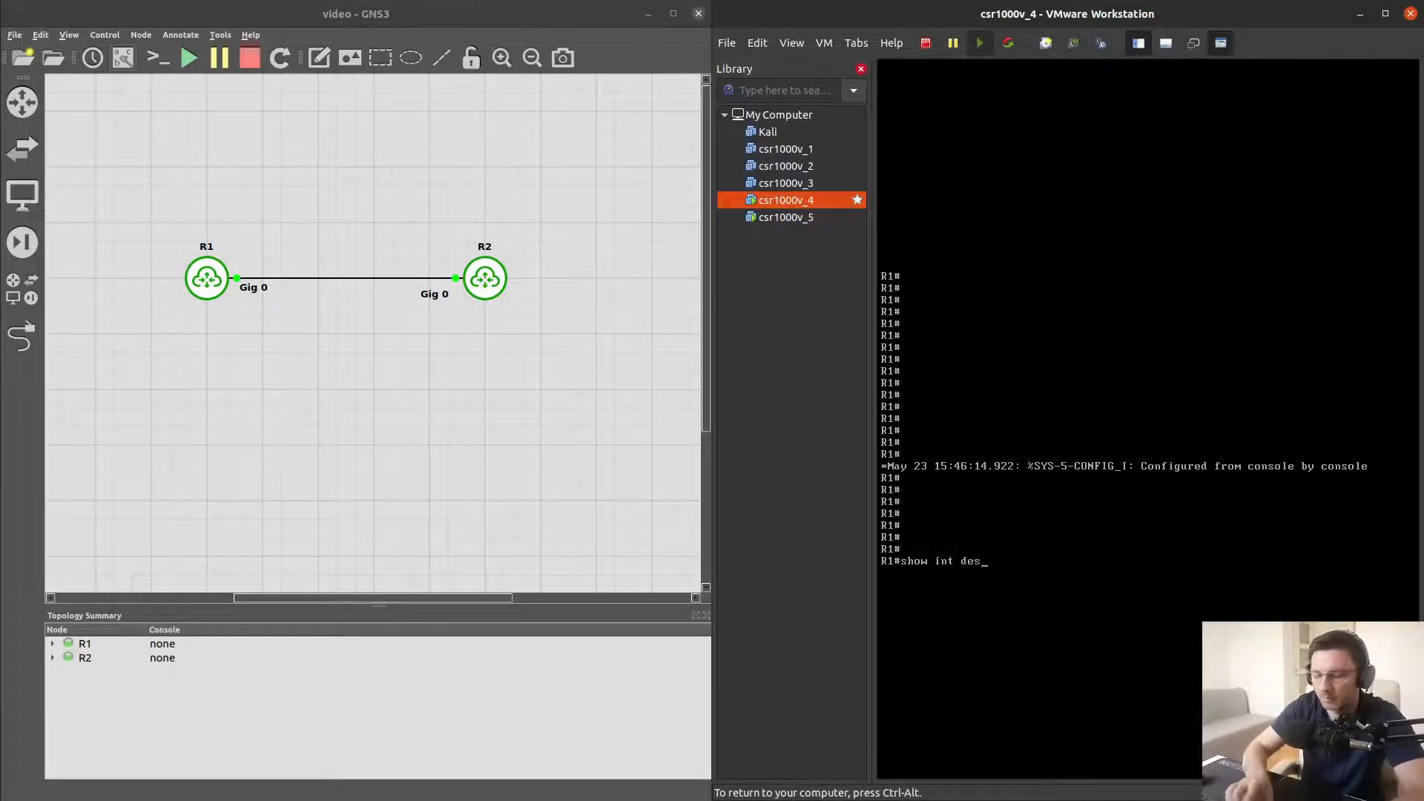
{"action": "key", "text": "Return"}
{"action": "key", "text": "Return"}
{"action": "key", "text": "Return"}
{"action": "key", "text": "Return"}
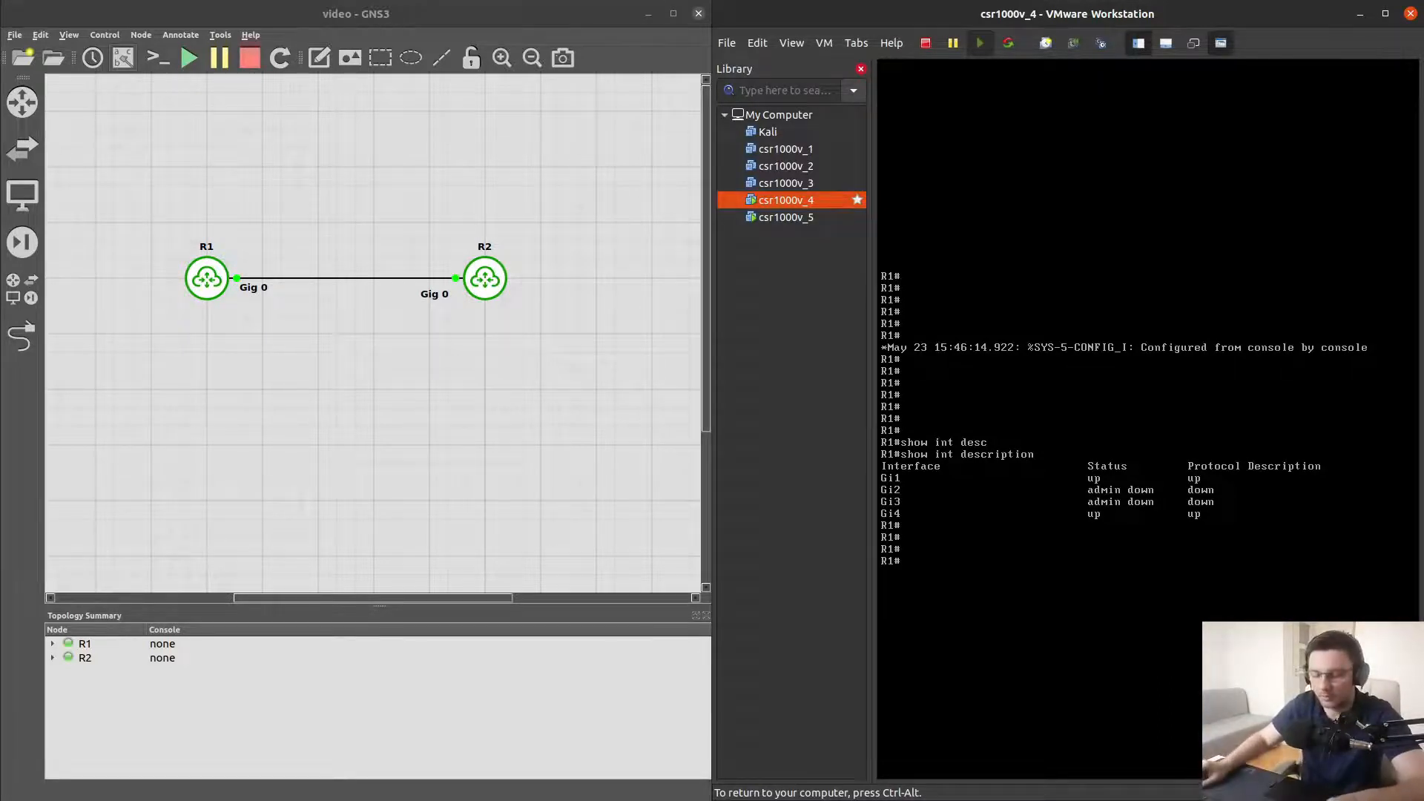
{"action": "key", "text": "ctrl+alt"}
{"action": "key", "text": "super+alt+d"}
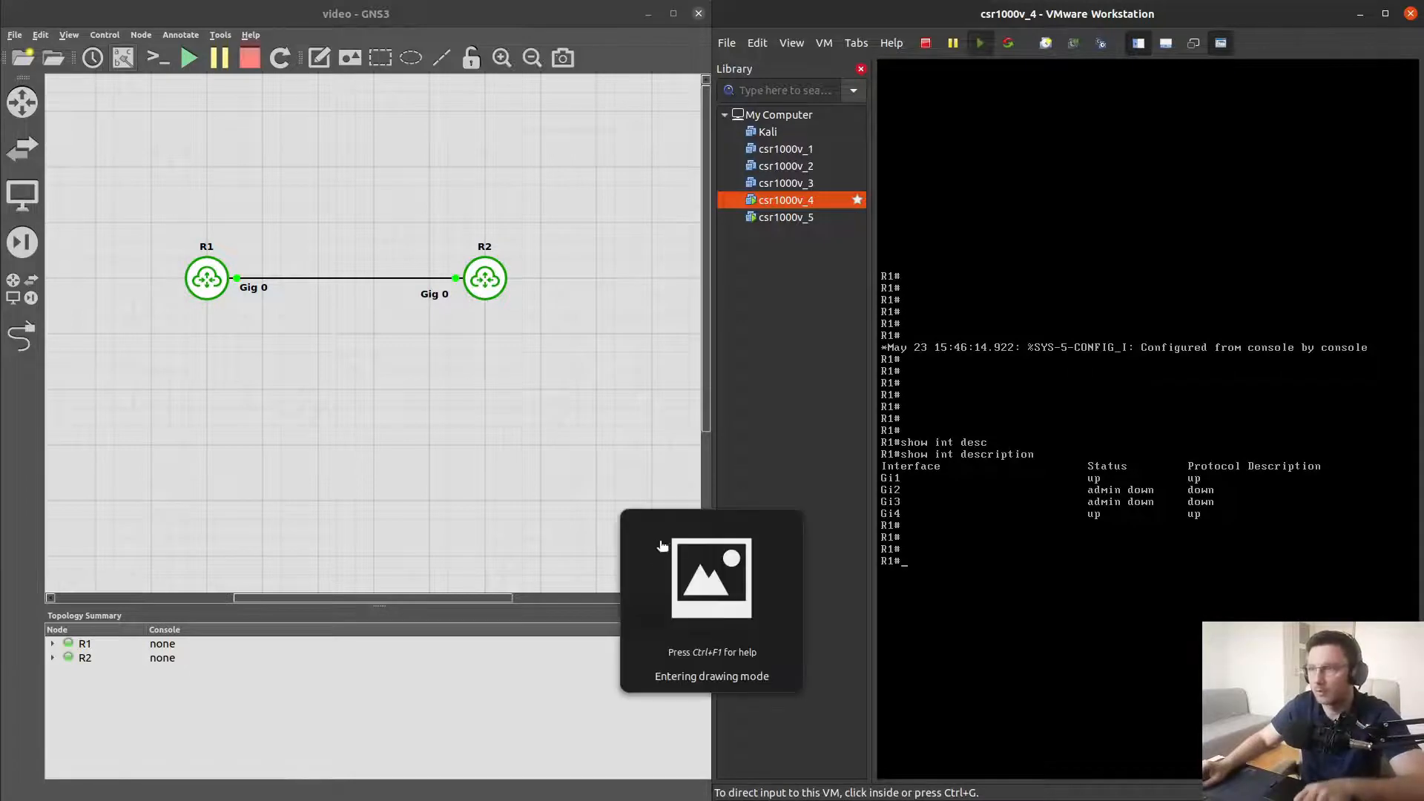
{"action": "mouse_move", "coordinate": [875, 455]}
{"action": "left_mouse_down"}
{"action": "mouse_move", "coordinate": [915, 483]}
{"action": "mouse_move", "coordinate": [883, 460]}
{"action": "left_mouse_up"}
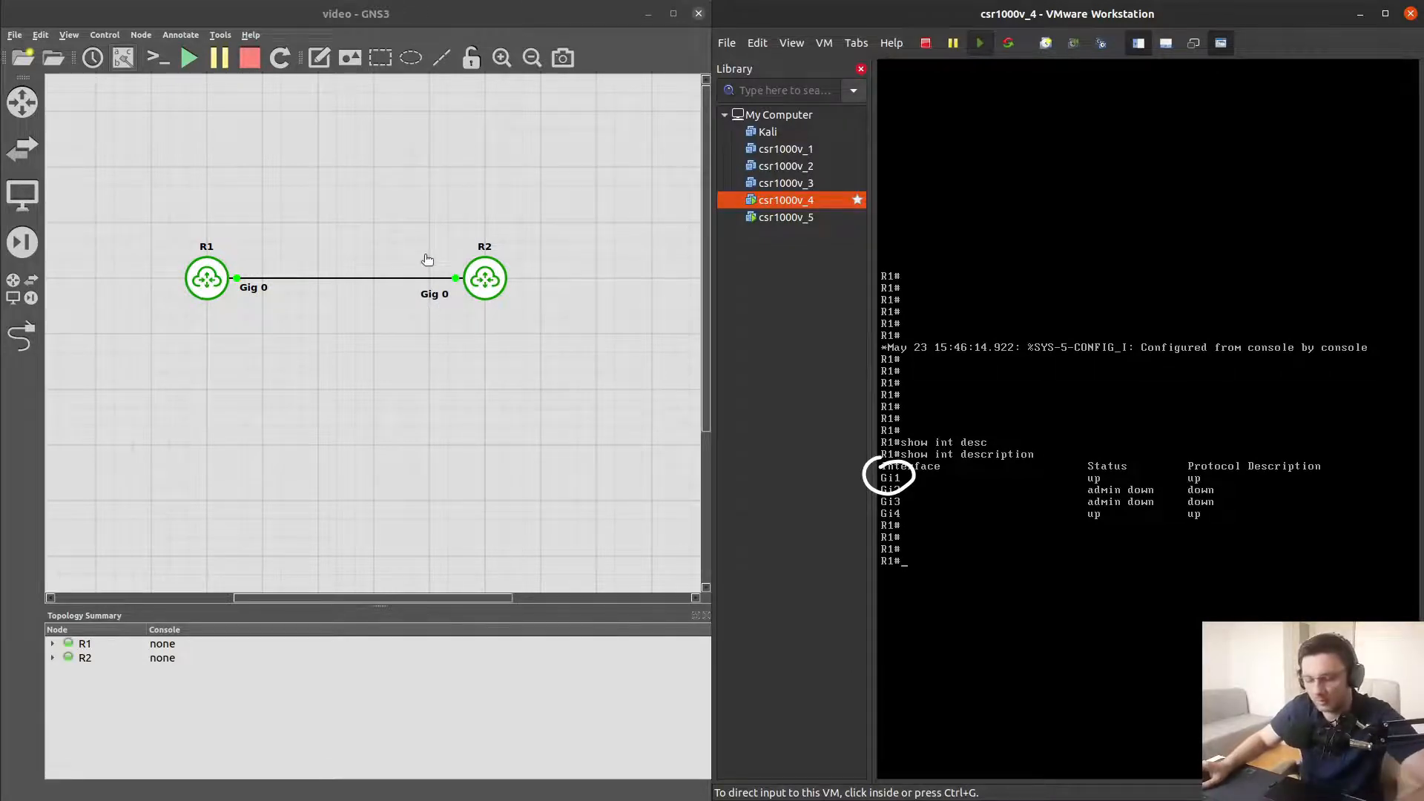
{"action": "key", "text": "ctrl+9"}
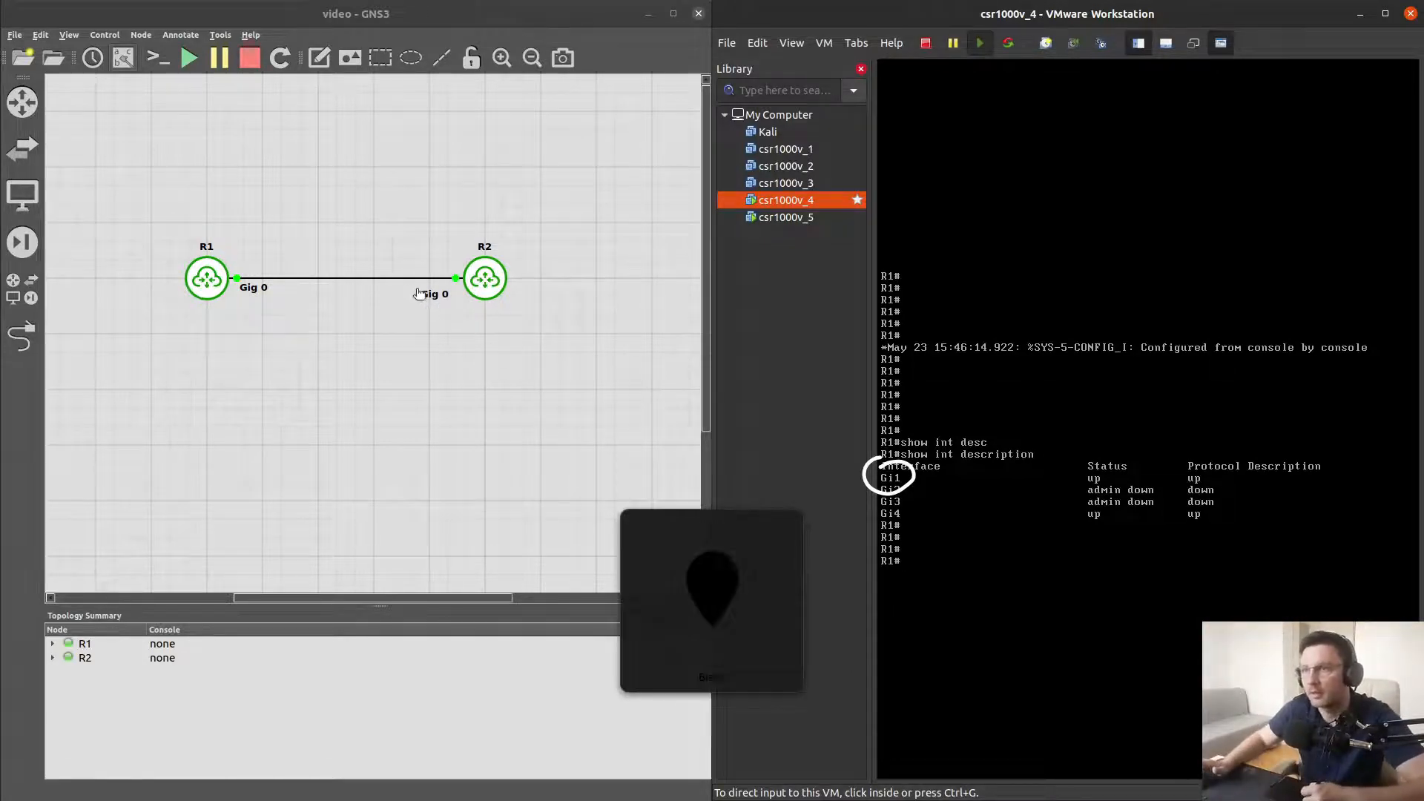
{"action": "left_click_drag", "start_coordinate": [248, 285], "coordinate": [239, 269]}
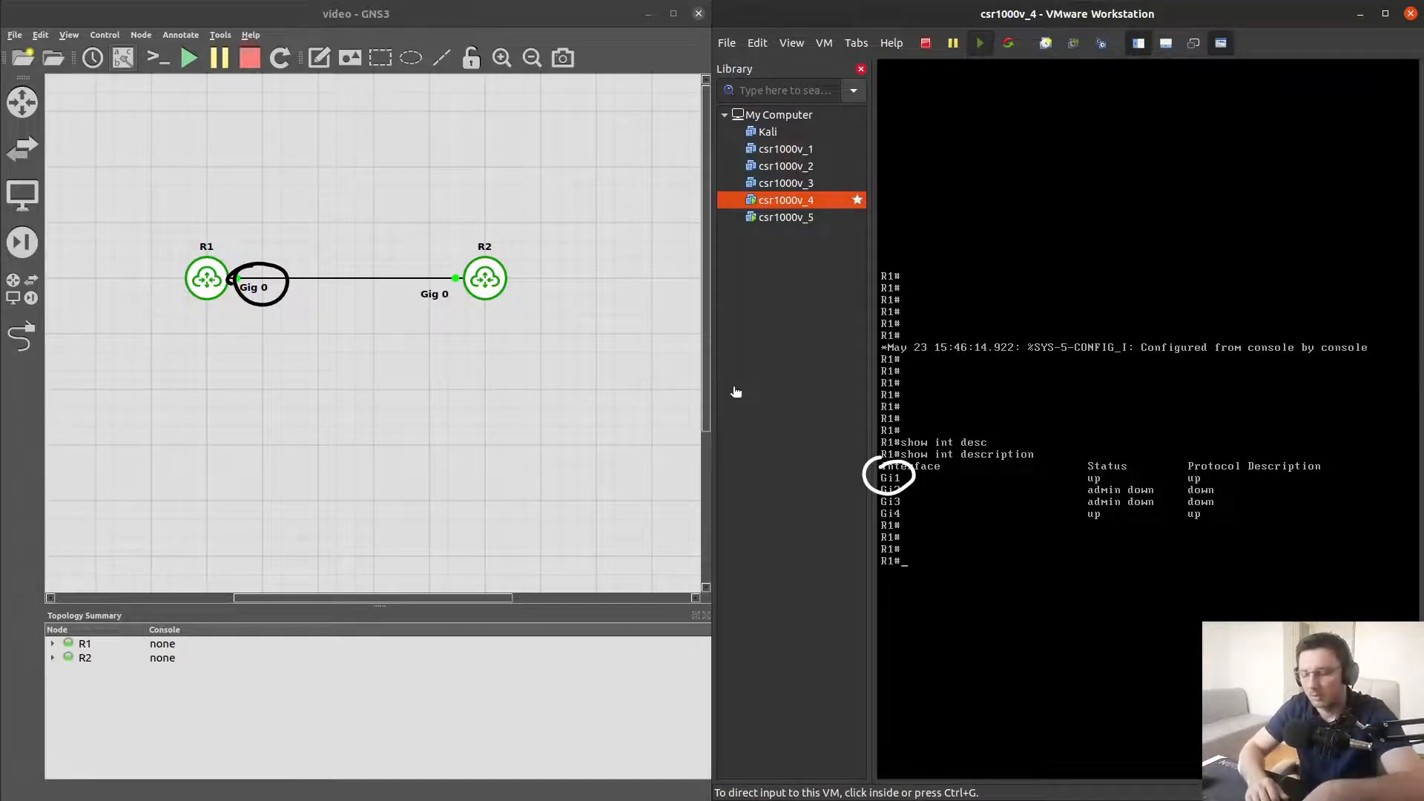
{"action": "key", "text": "Escape"}
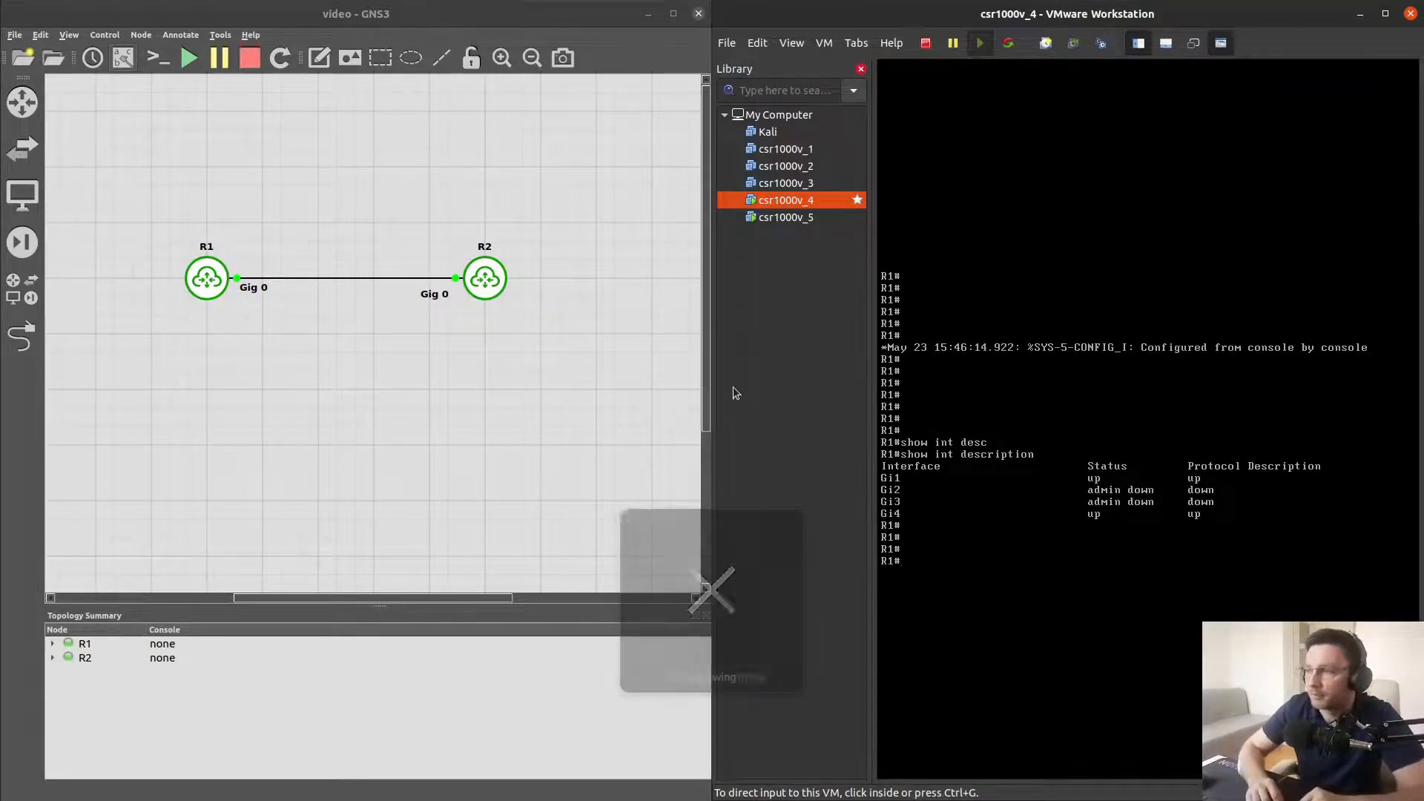
In R1's console, assign IP address 10.255.255.1 with mask 255.255.255.0 to interface GigabitEthernet1 and enable it with no shut
{"action": "left_click", "coordinate": [935, 547]}
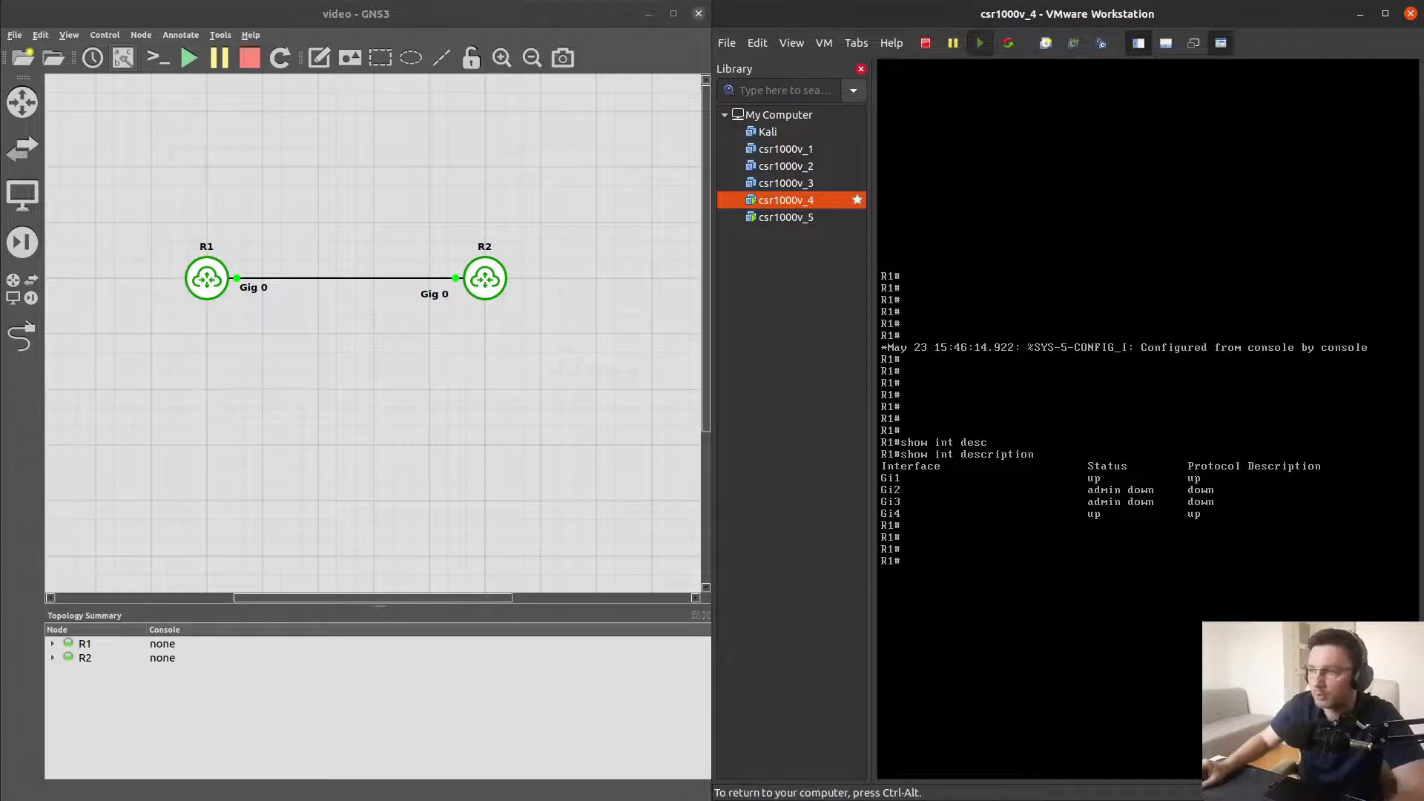
{"action": "type", "text": "conf t"}
{"action": "key", "text": "Return"}
{"action": "type", "text": "int"}
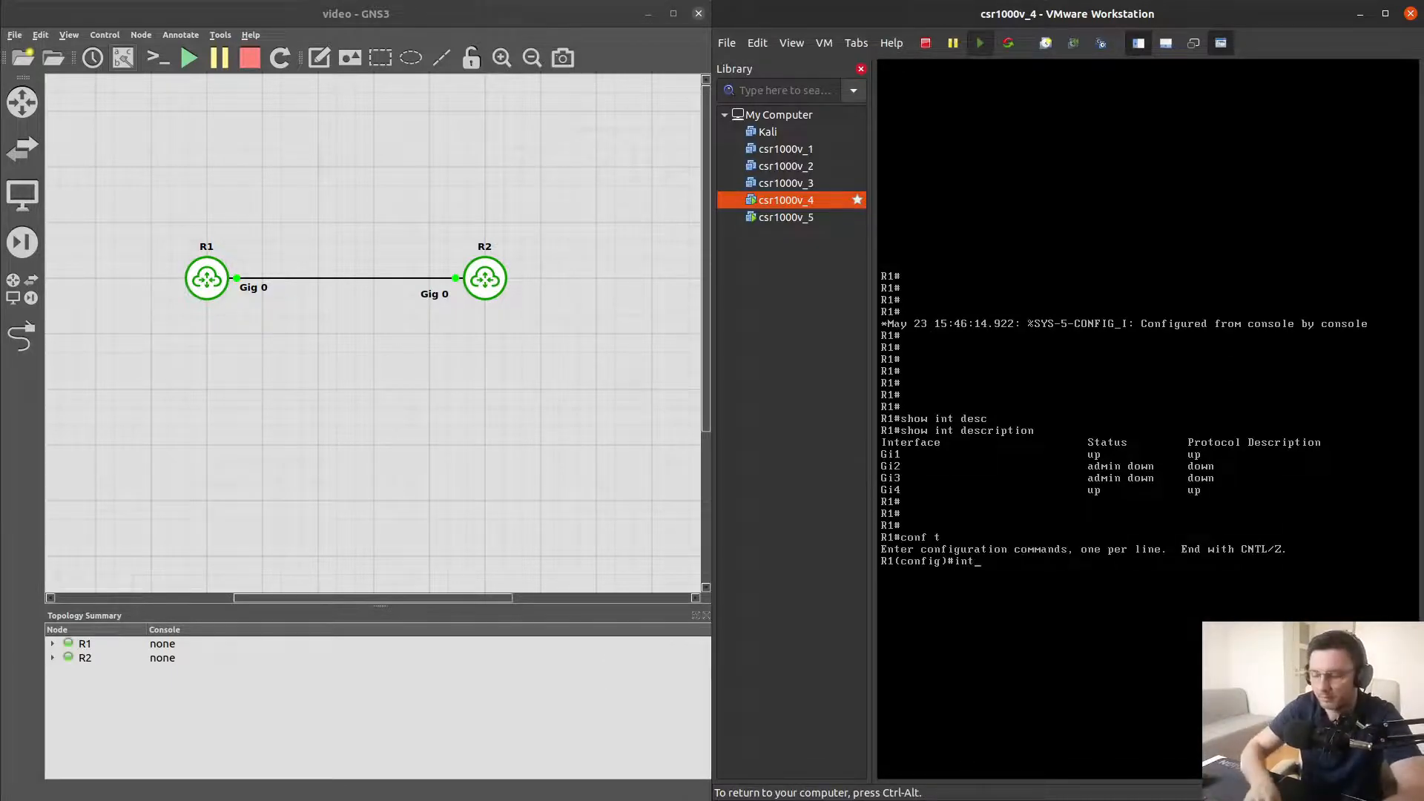
{"action": "type", "text": " gig1"}
{"action": "key", "text": "Return"}
{"action": "type", "text": "ig-if)#i"}
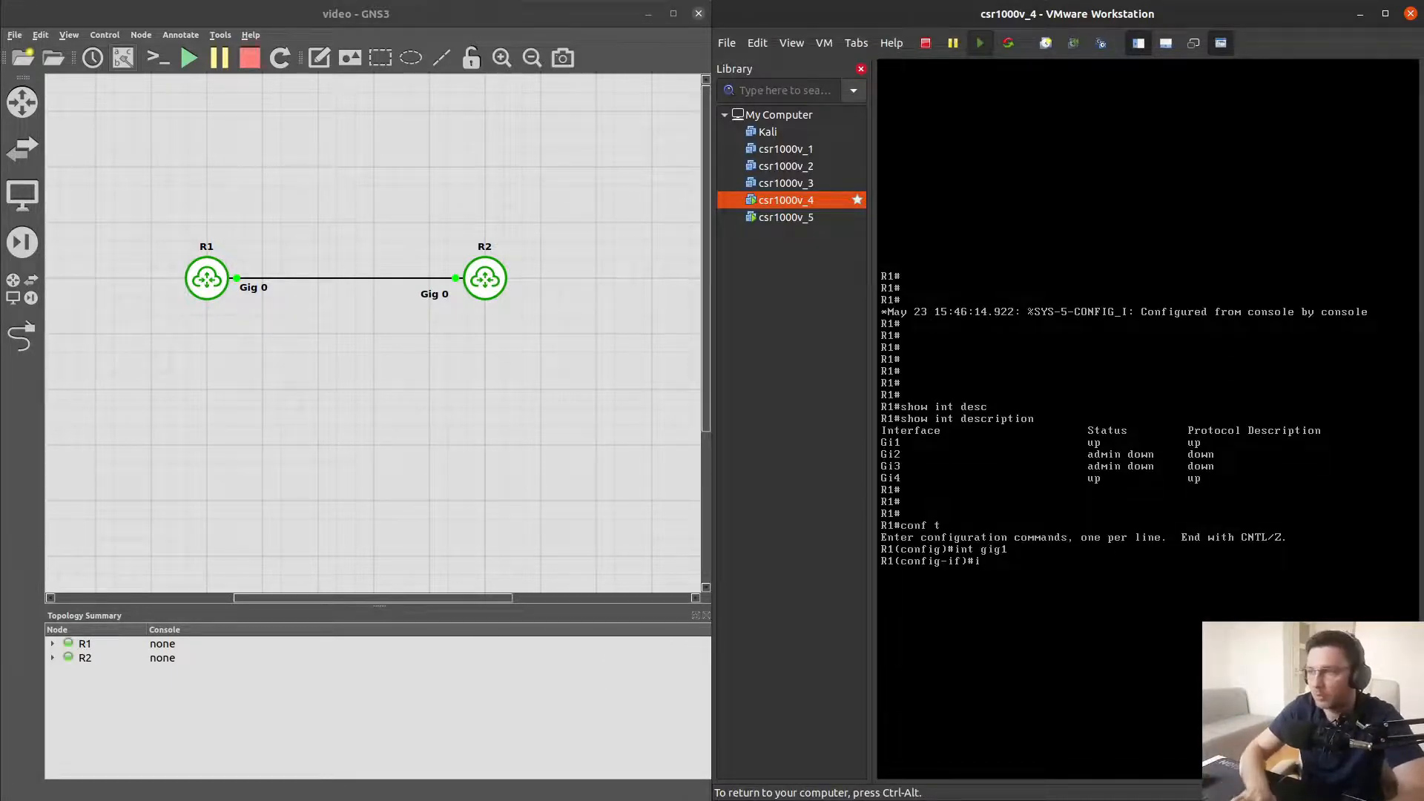
{"action": "type", "text": "p add 10."}
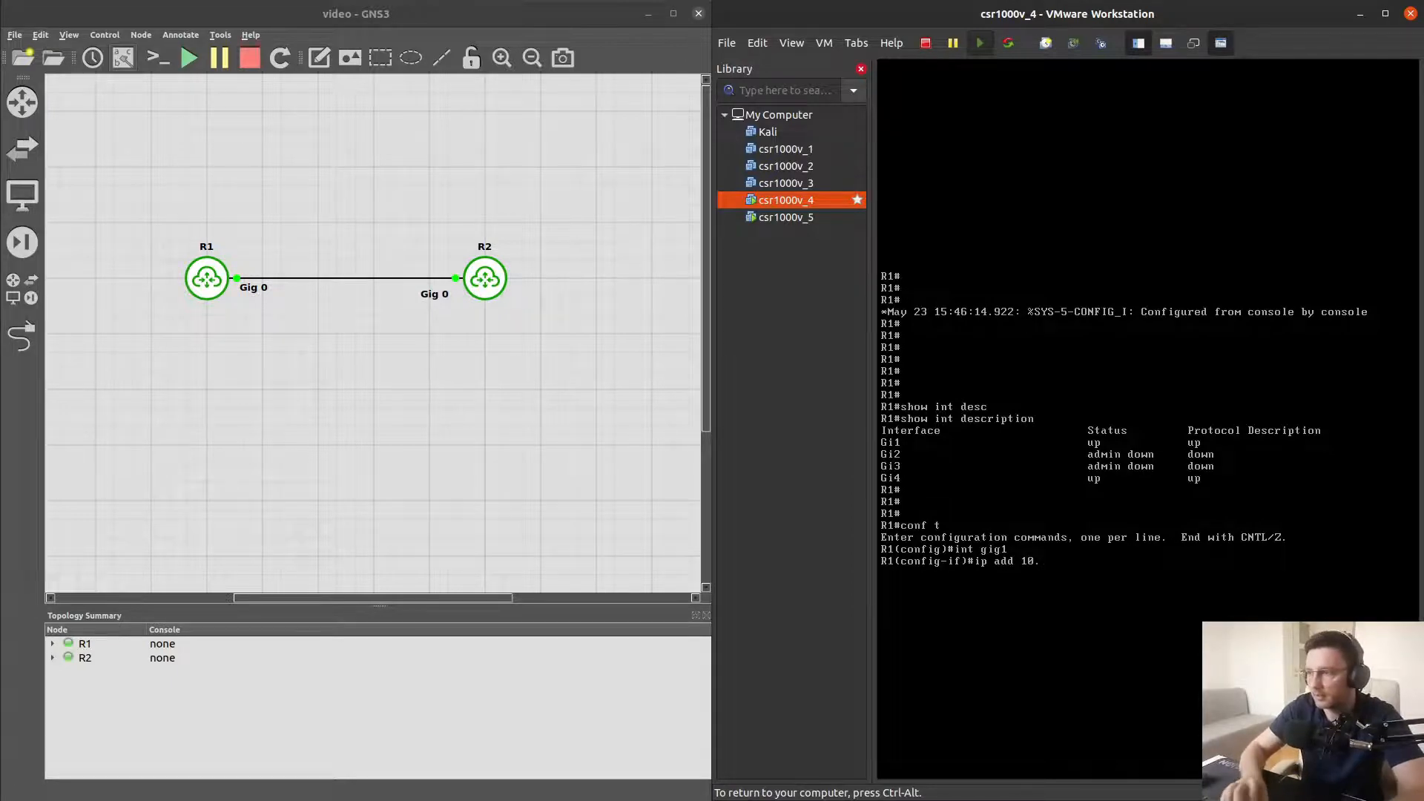
{"action": "type", "text": "255.255."}
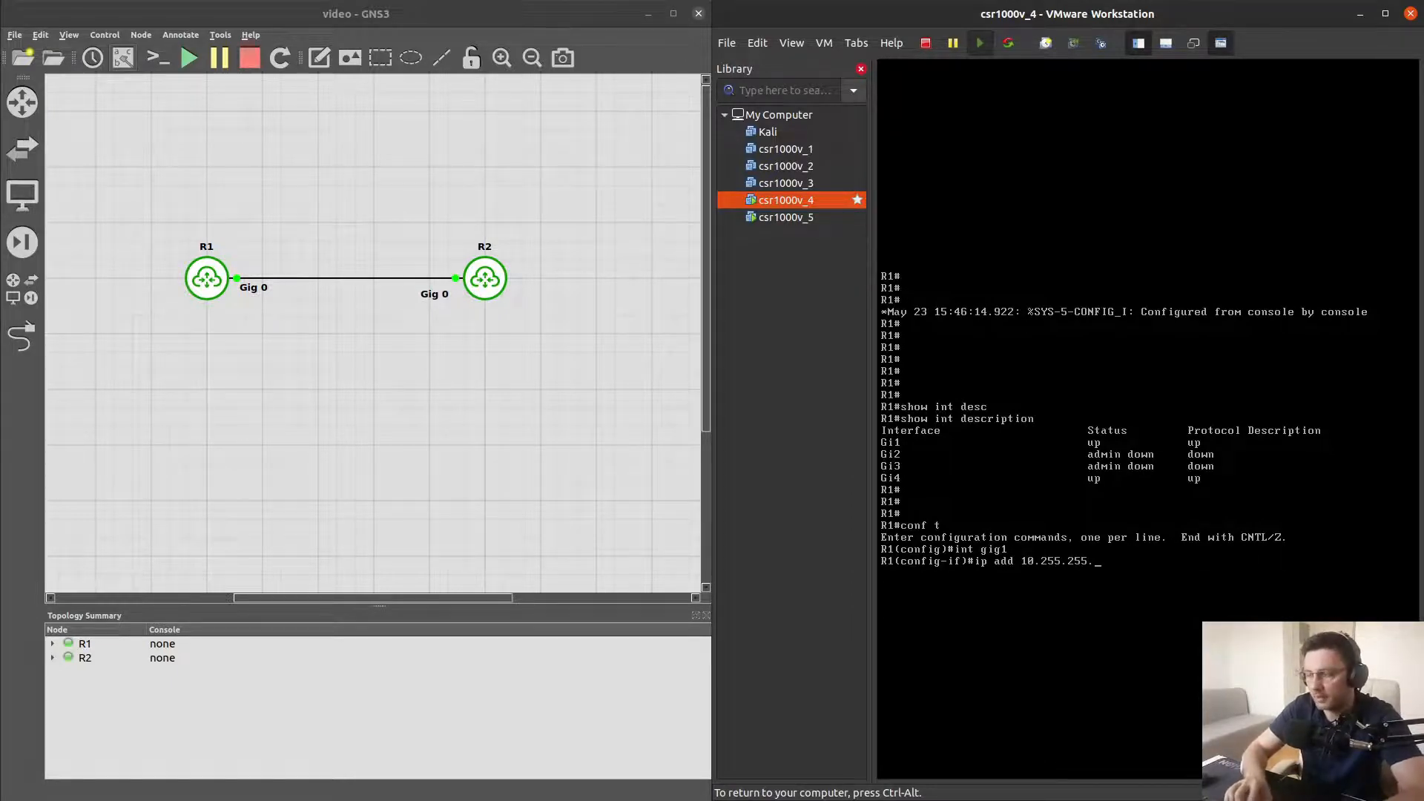
{"action": "type", "text": "1 255.255.255."}
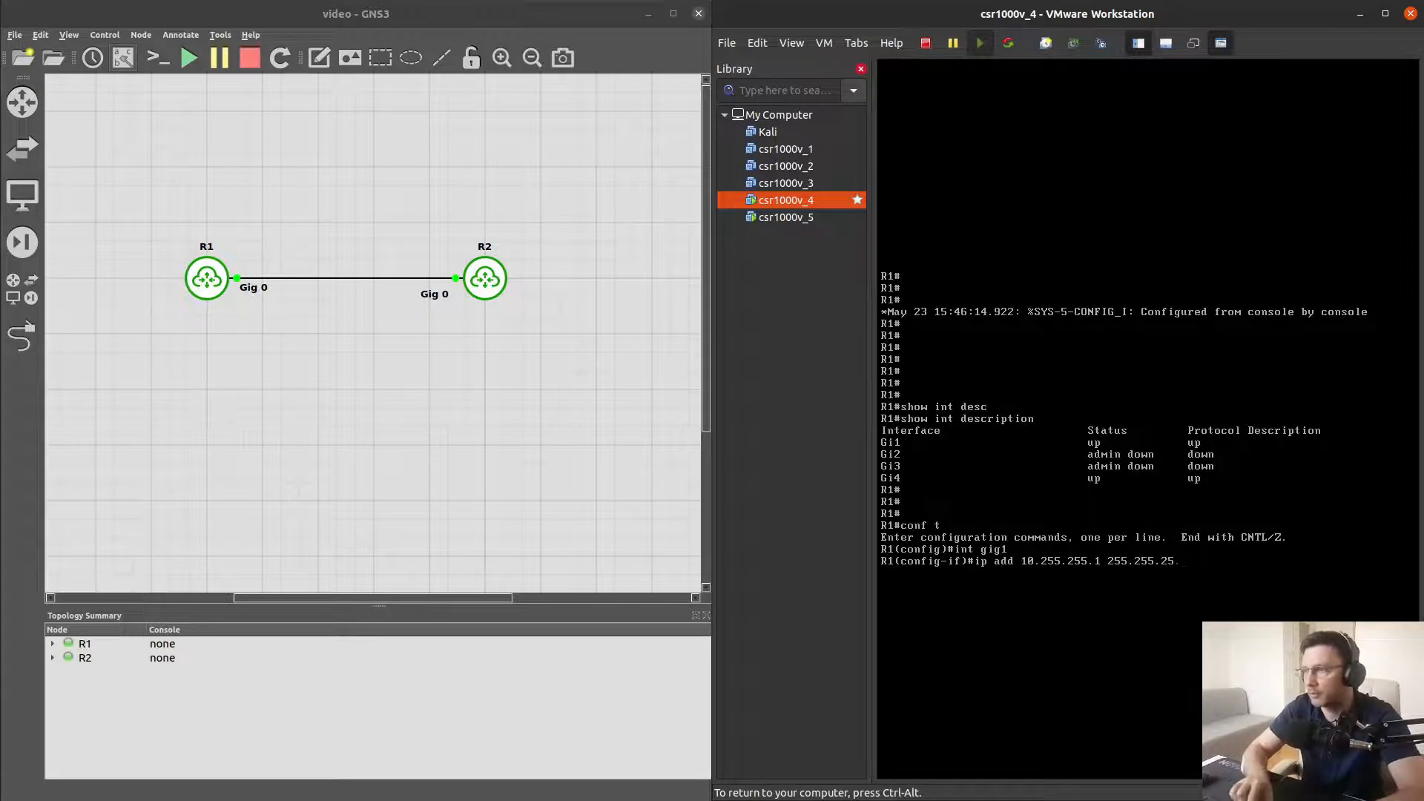
{"action": "type", "text": "0"}
{"action": "key", "text": "Return"}
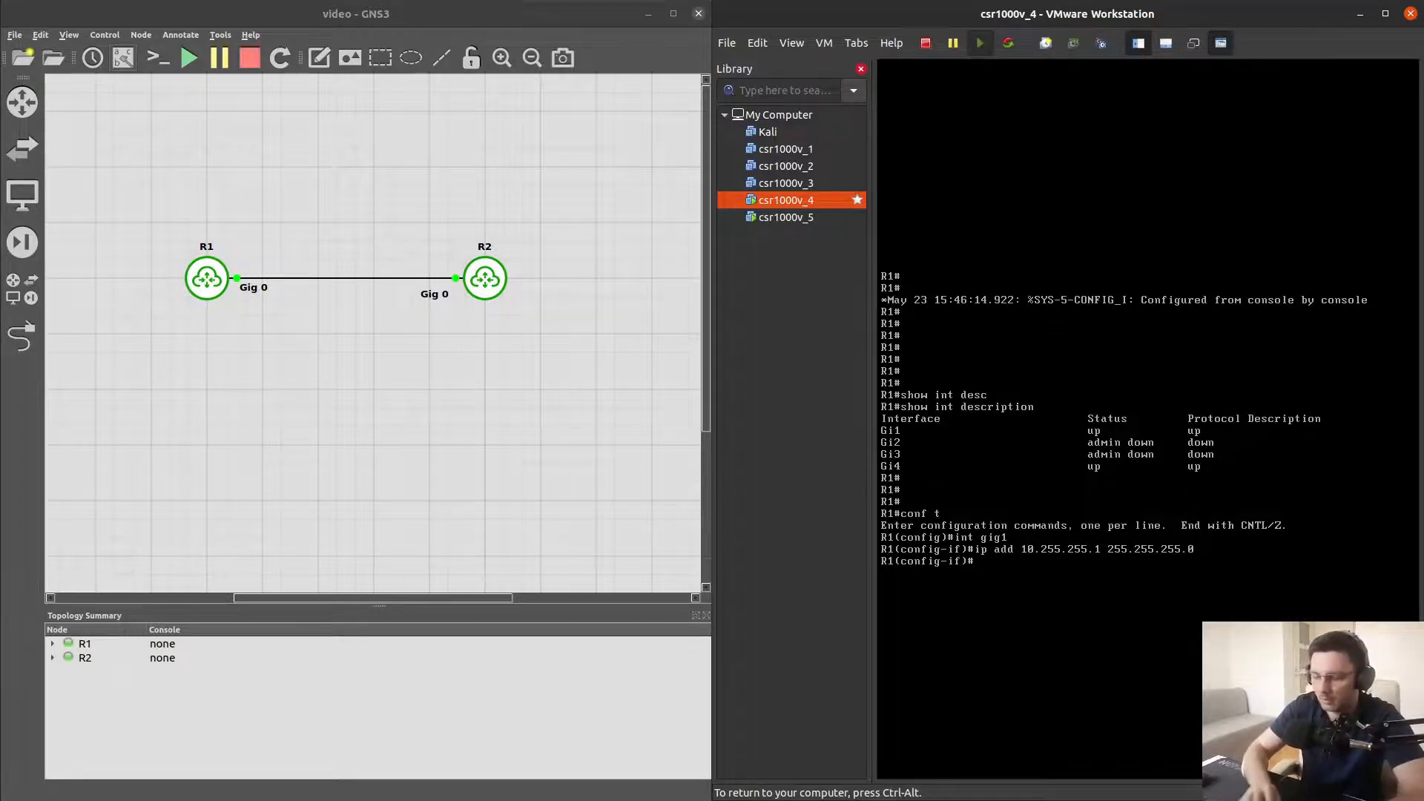
{"action": "type", "text": "no shut"}
{"action": "key", "text": "Return"}
{"action": "key", "text": "Return"}
{"action": "key", "text": "Return"}
{"action": "key", "text": "Return"}
{"action": "key", "text": "Return"}
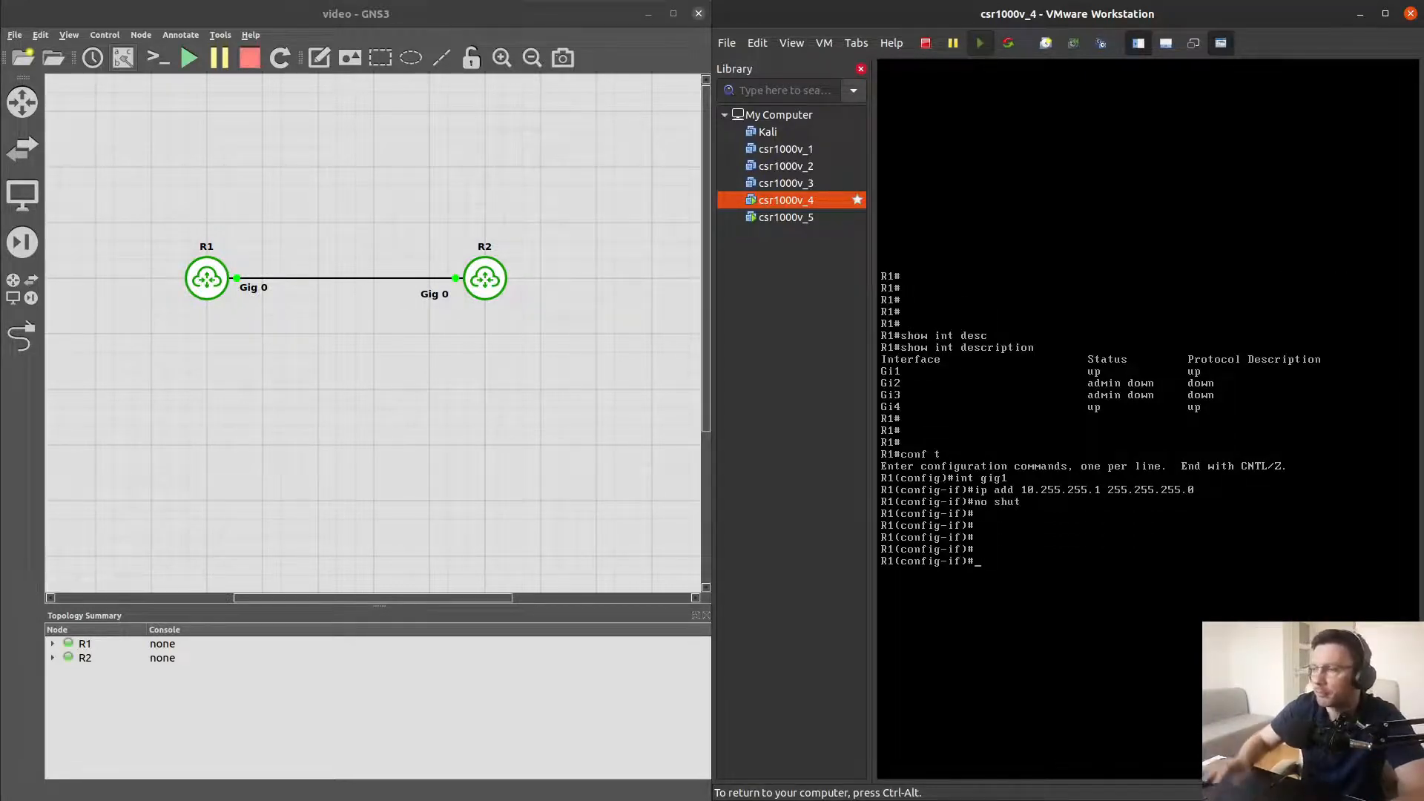
Switch to the csr1000v_5 VM and, in R2's console, assign 10.255.255.2 255.255.255.0 to GigabitEthernet1 and enable it
{"action": "key", "text": "ctrl+alt"}
{"action": "left_click", "coordinate": [786, 216]}
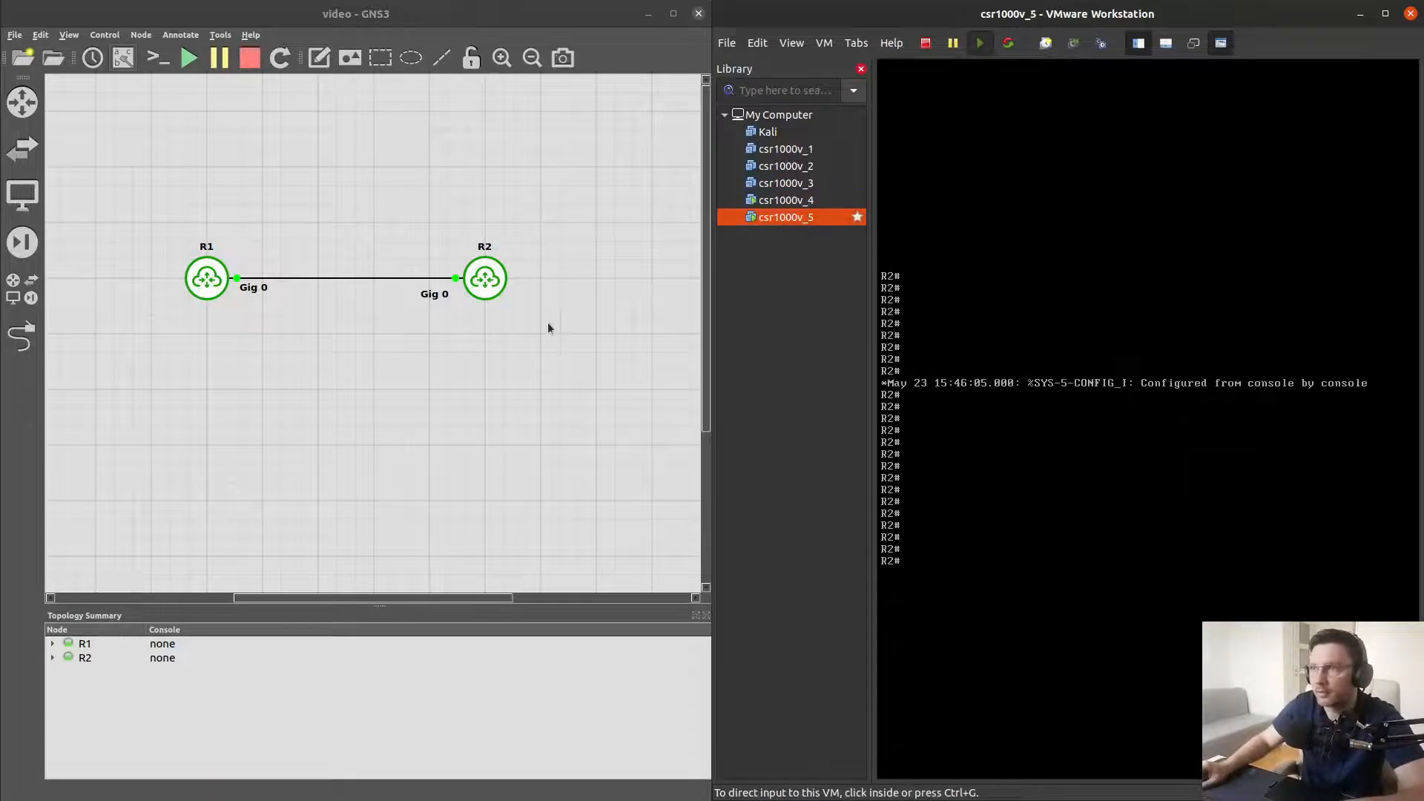
{"action": "left_click", "coordinate": [982, 529]}
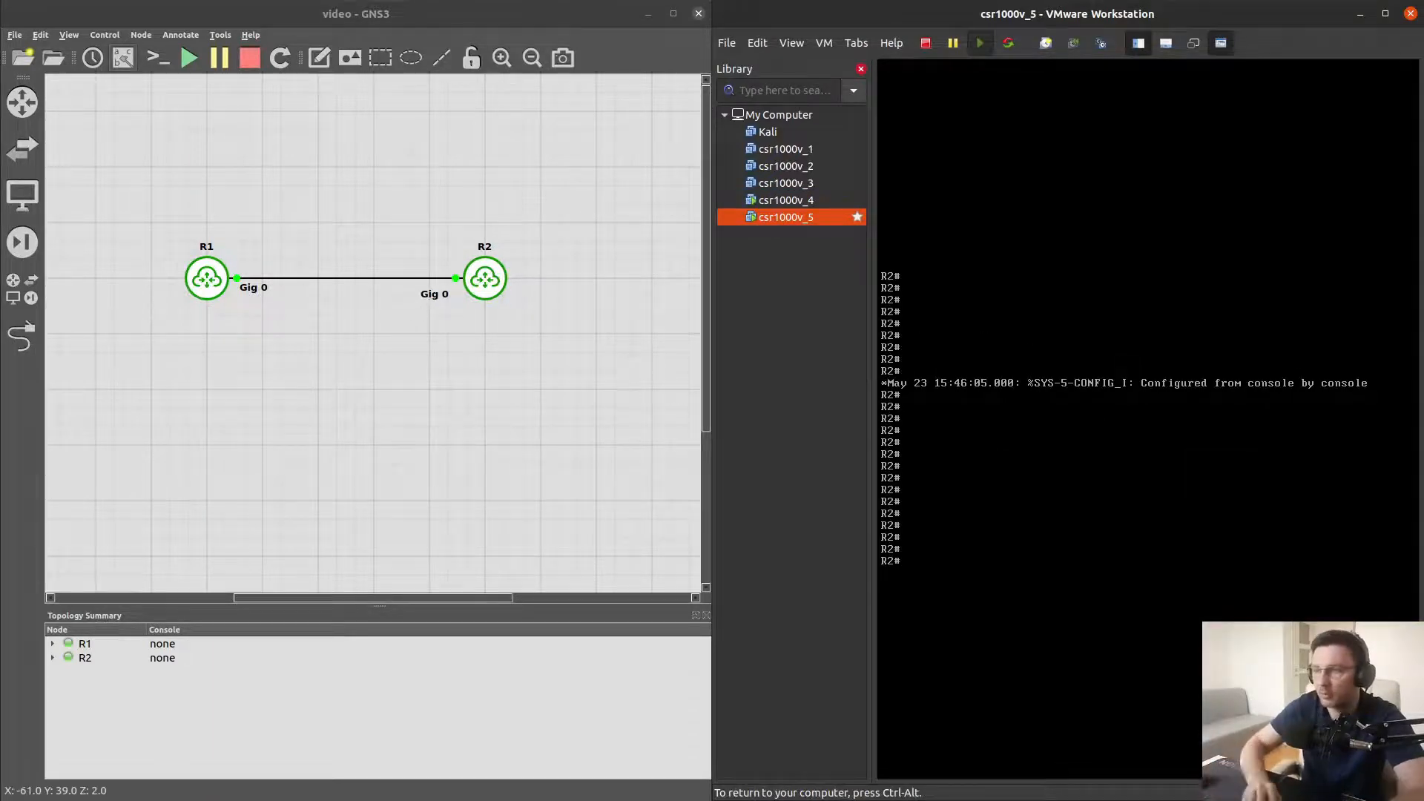
{"action": "type", "text": "conf t"}
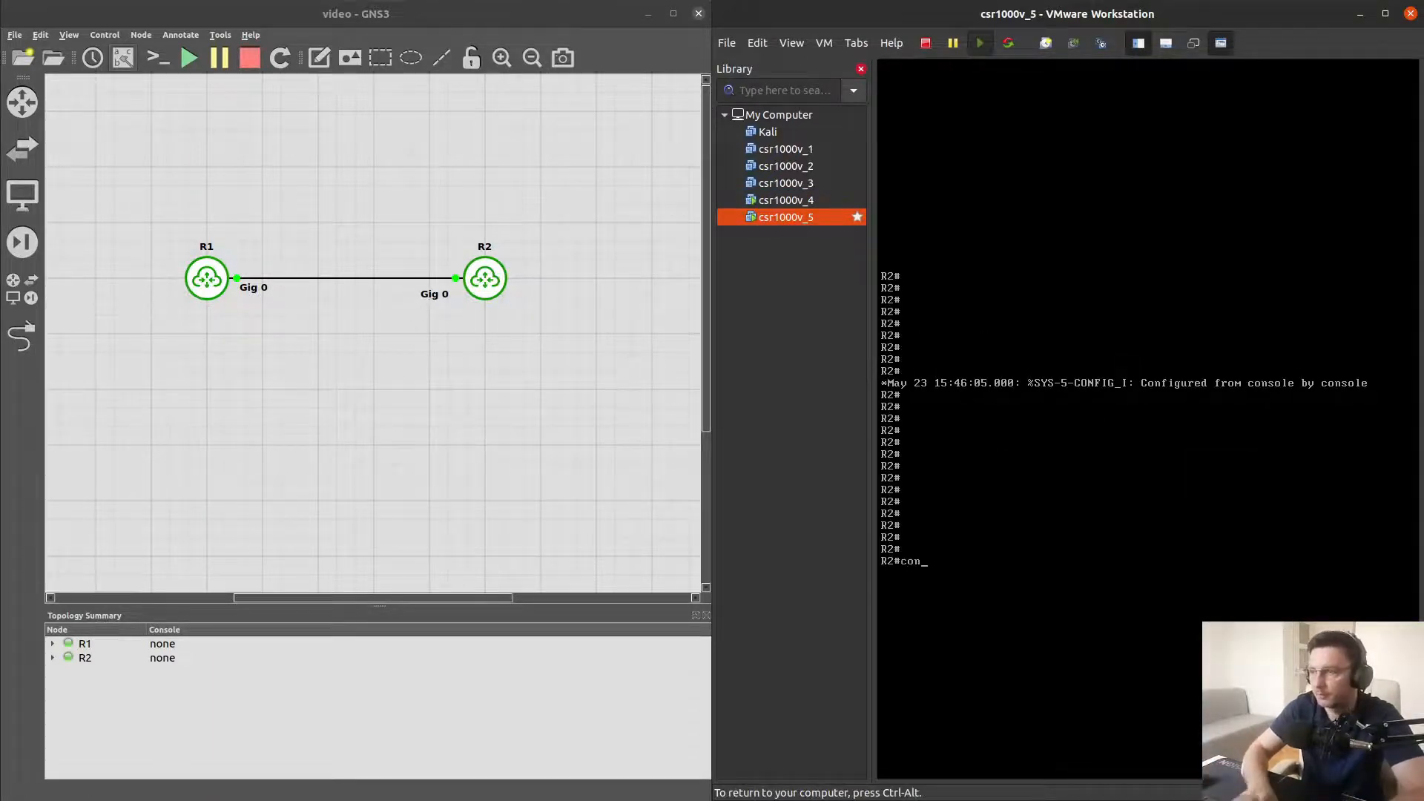
{"action": "key", "text": "Return"}
{"action": "type", "text": "int gig 1"}
{"action": "key", "text": "Return"}
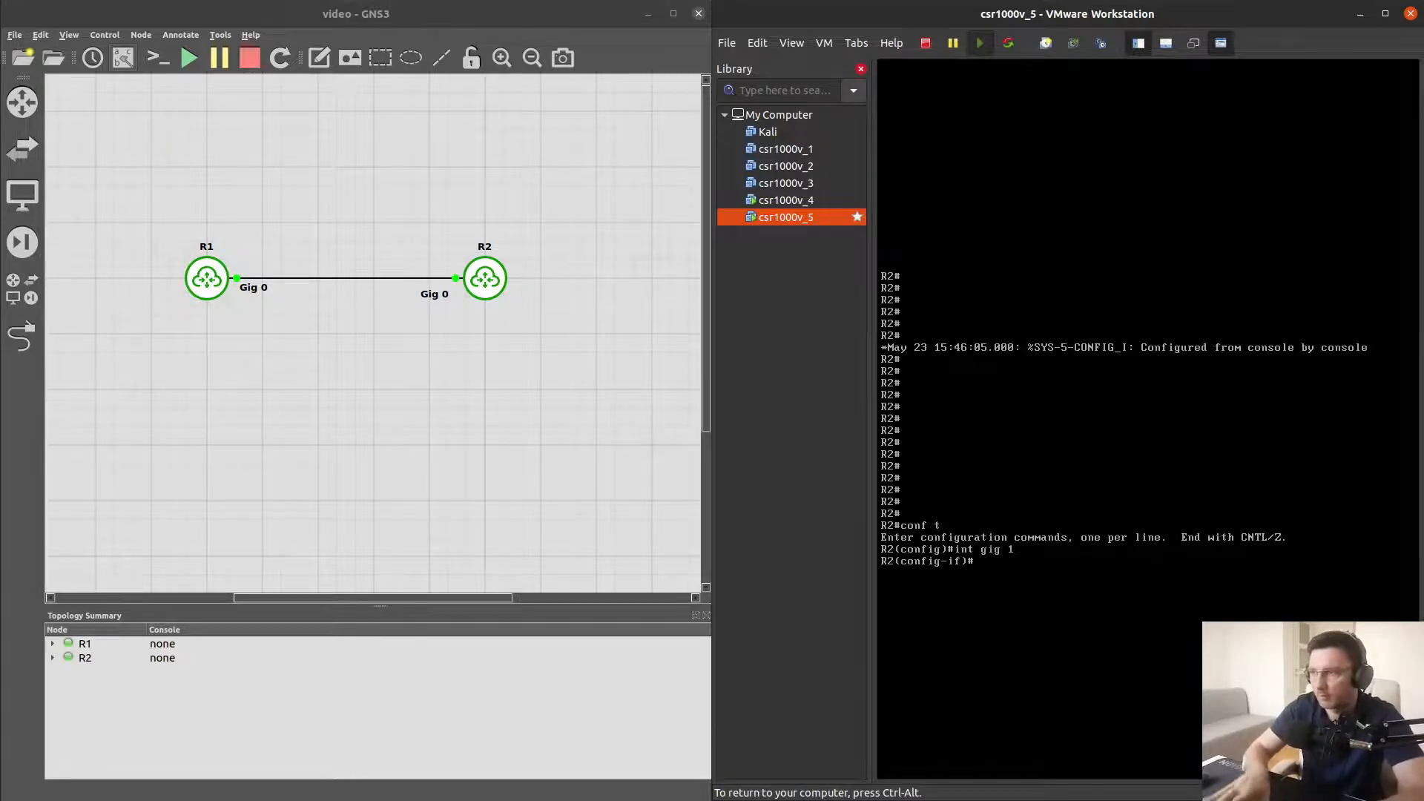
{"action": "type", "text": "ip add 10."}
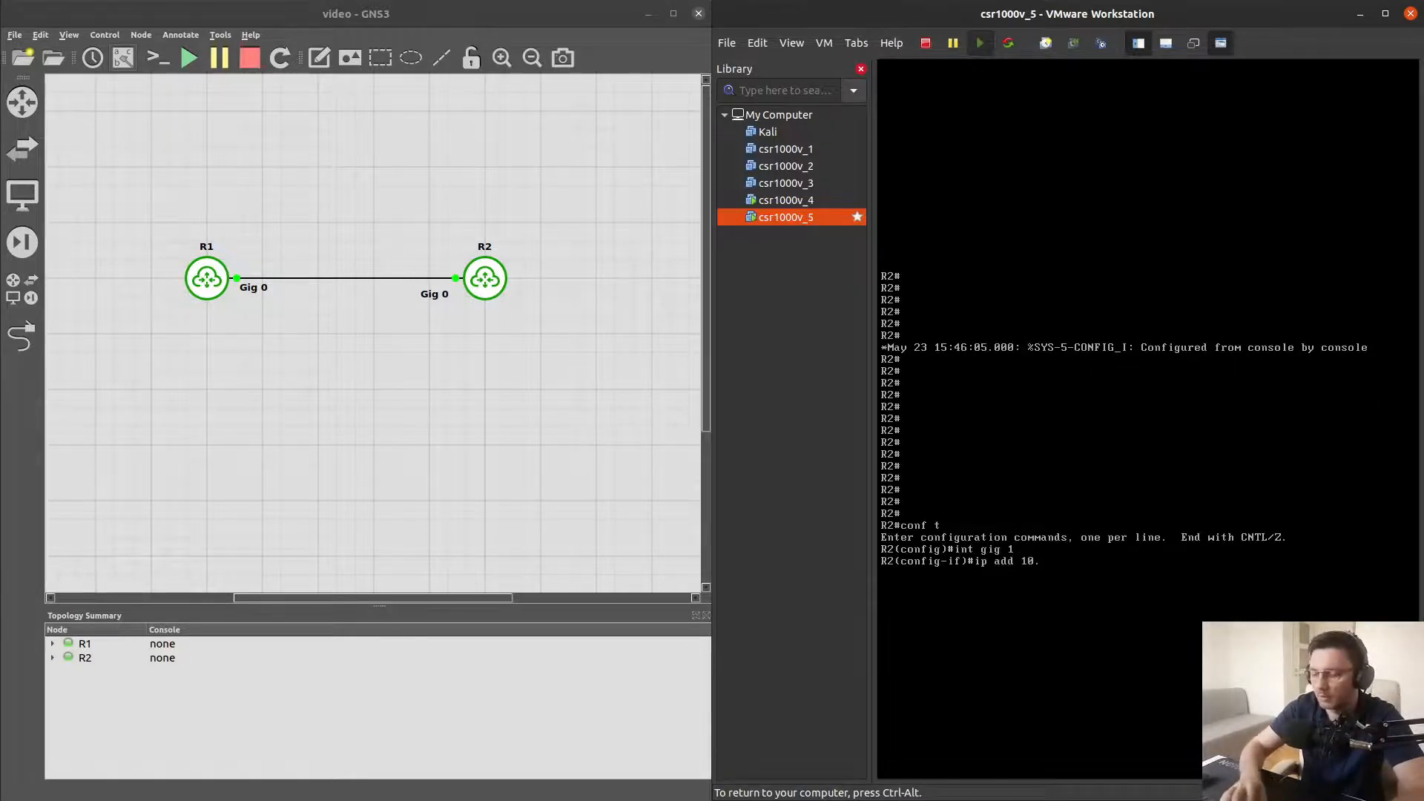
{"action": "type", "text": "255.255."}
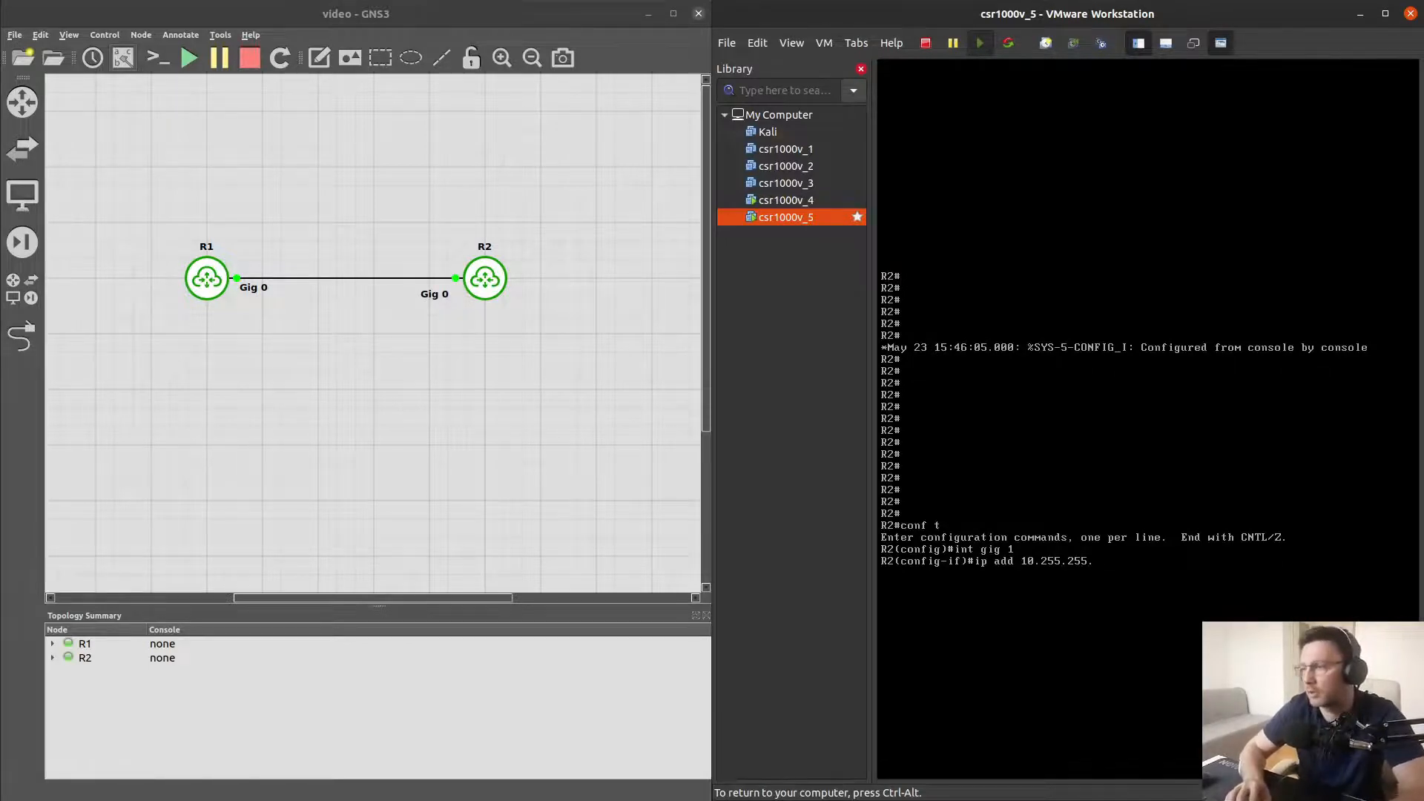
{"action": "type", "text": "2 255.255.2"}
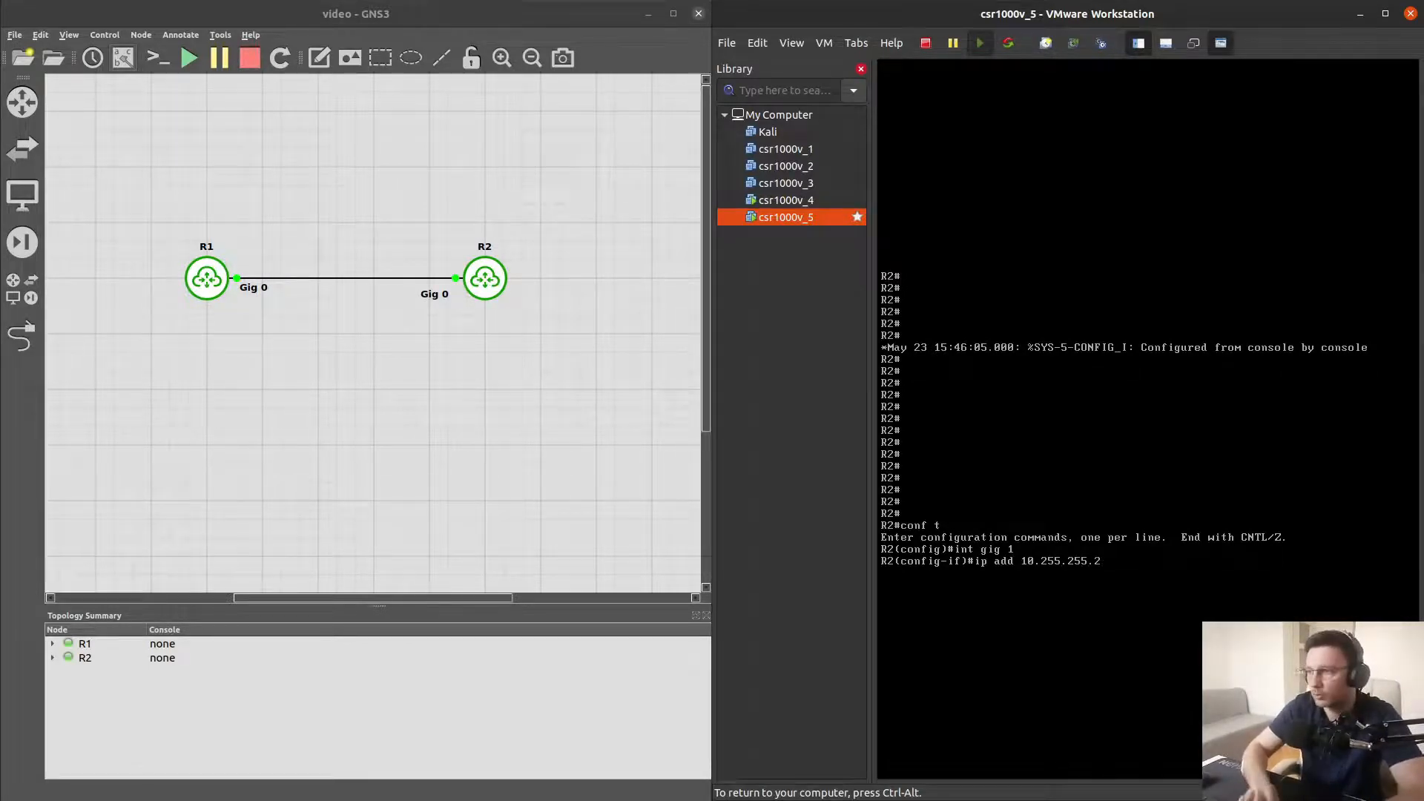
{"action": "type", "text": "55.255.0"}
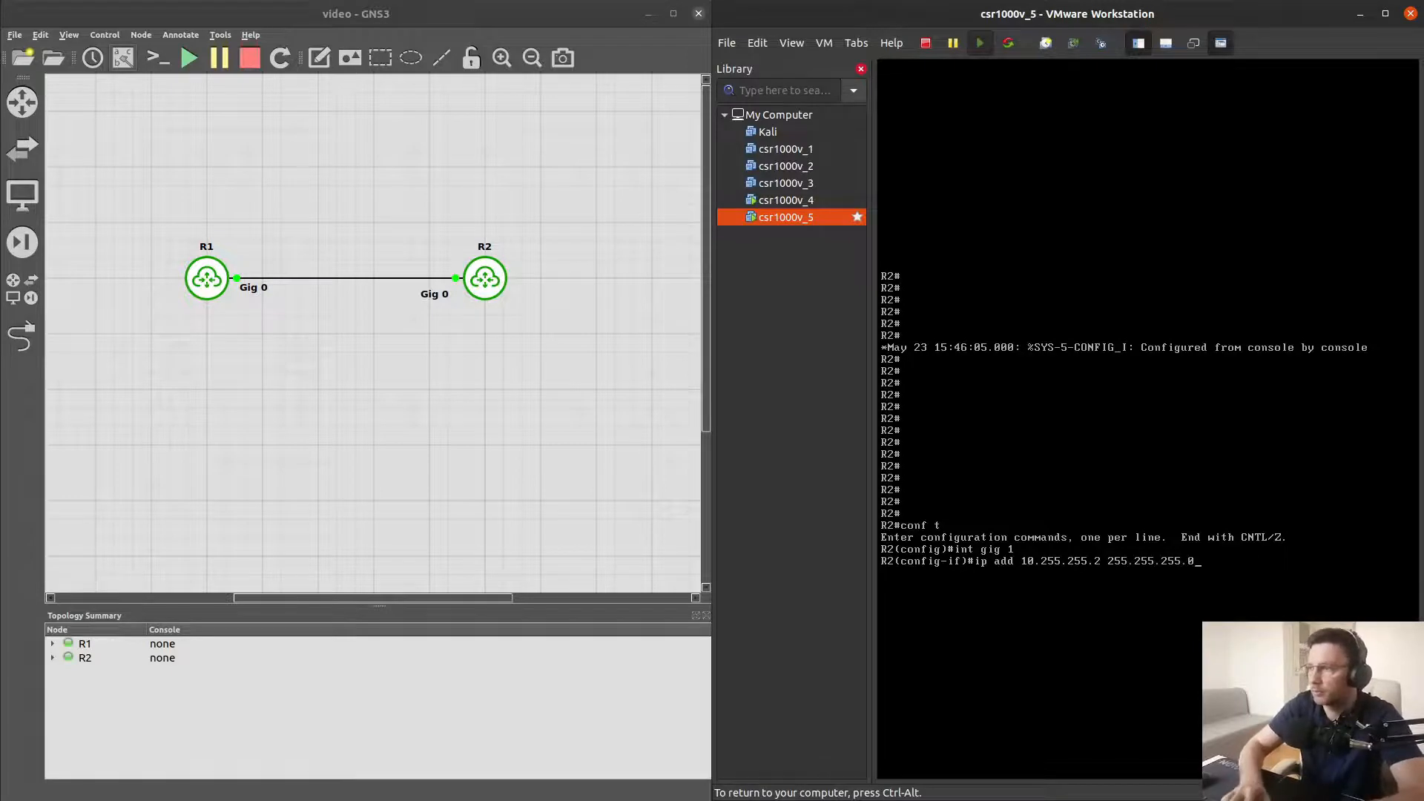
{"action": "key", "text": "Return"}
{"action": "type", "text": "no shut"}
{"action": "key", "text": "Return"}
{"action": "key", "text": "Return"}
{"action": "key", "text": "Return"}
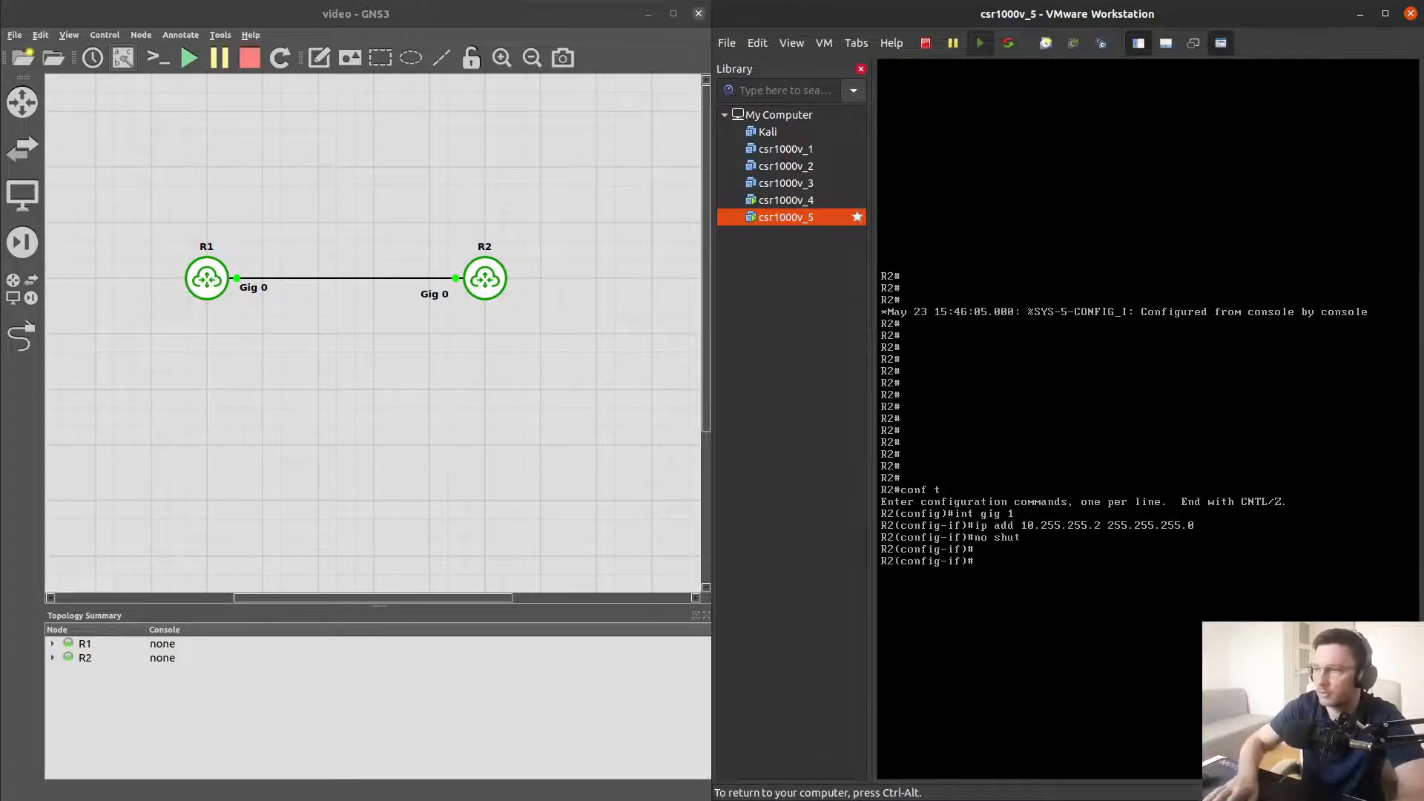
Add a default route 0.0.0.0 0.0.0.0 via 10.255.255.1 on R2 and leave configuration mode
{"action": "type", "text": "ip "}
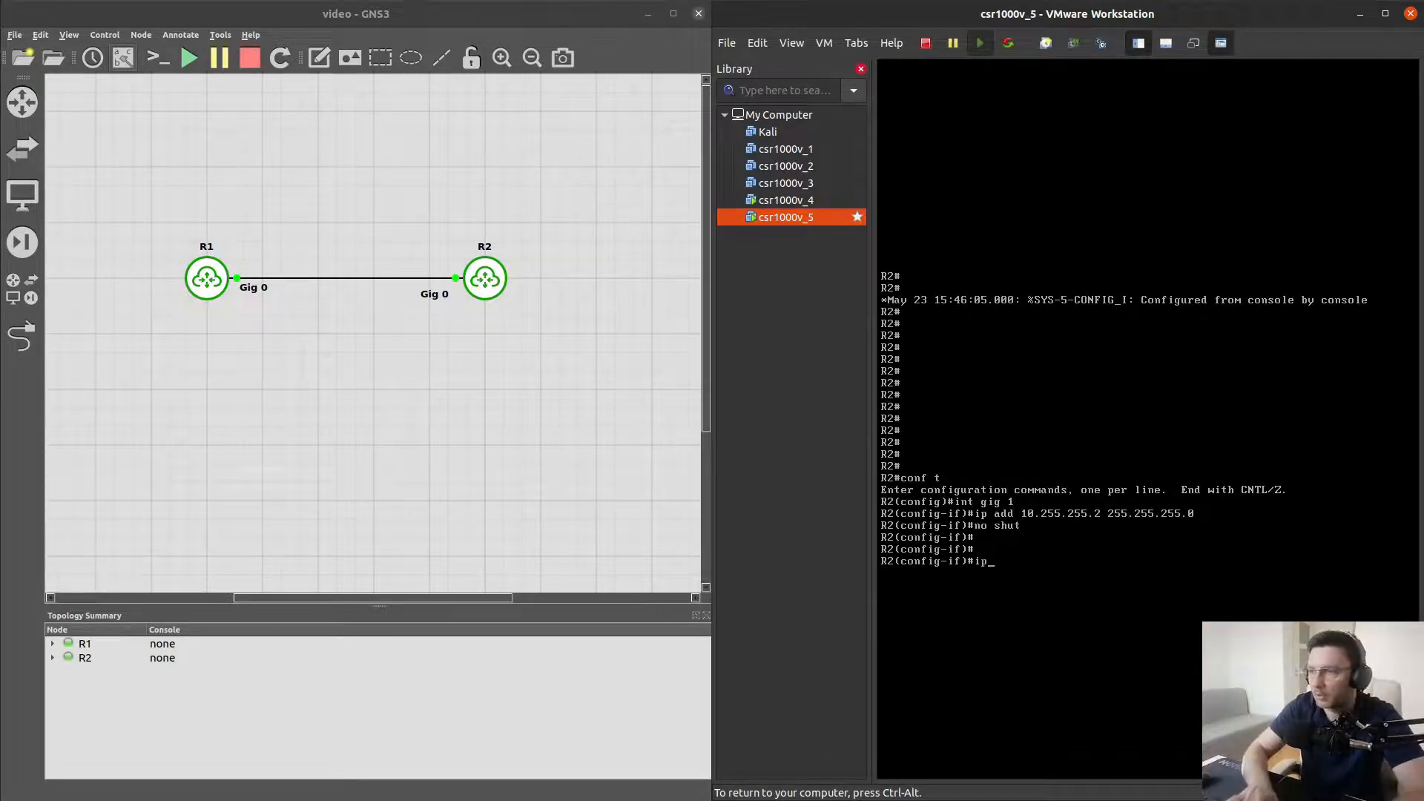
{"action": "type", "text": "rout"}
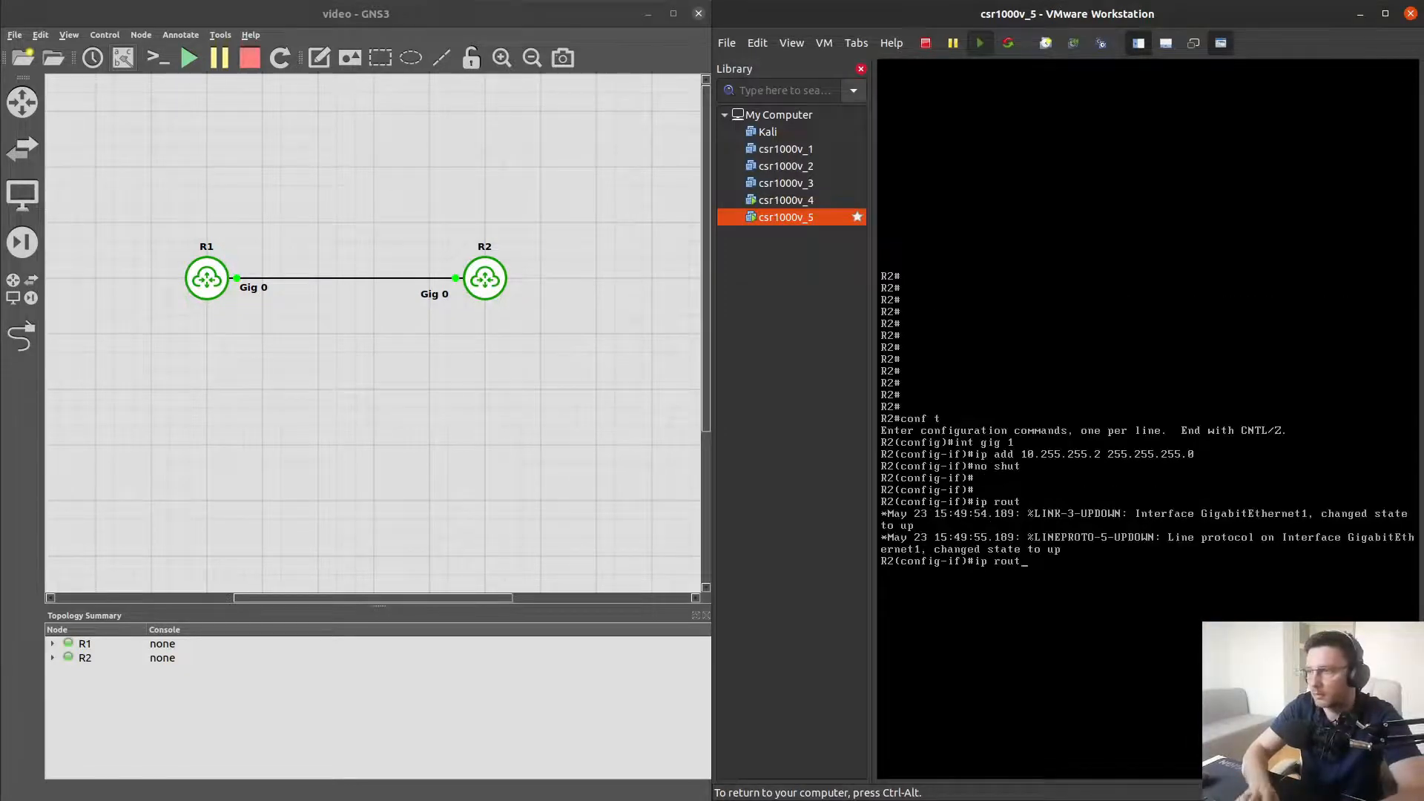
{"action": "type", "text": "e 0.0.0.0"}
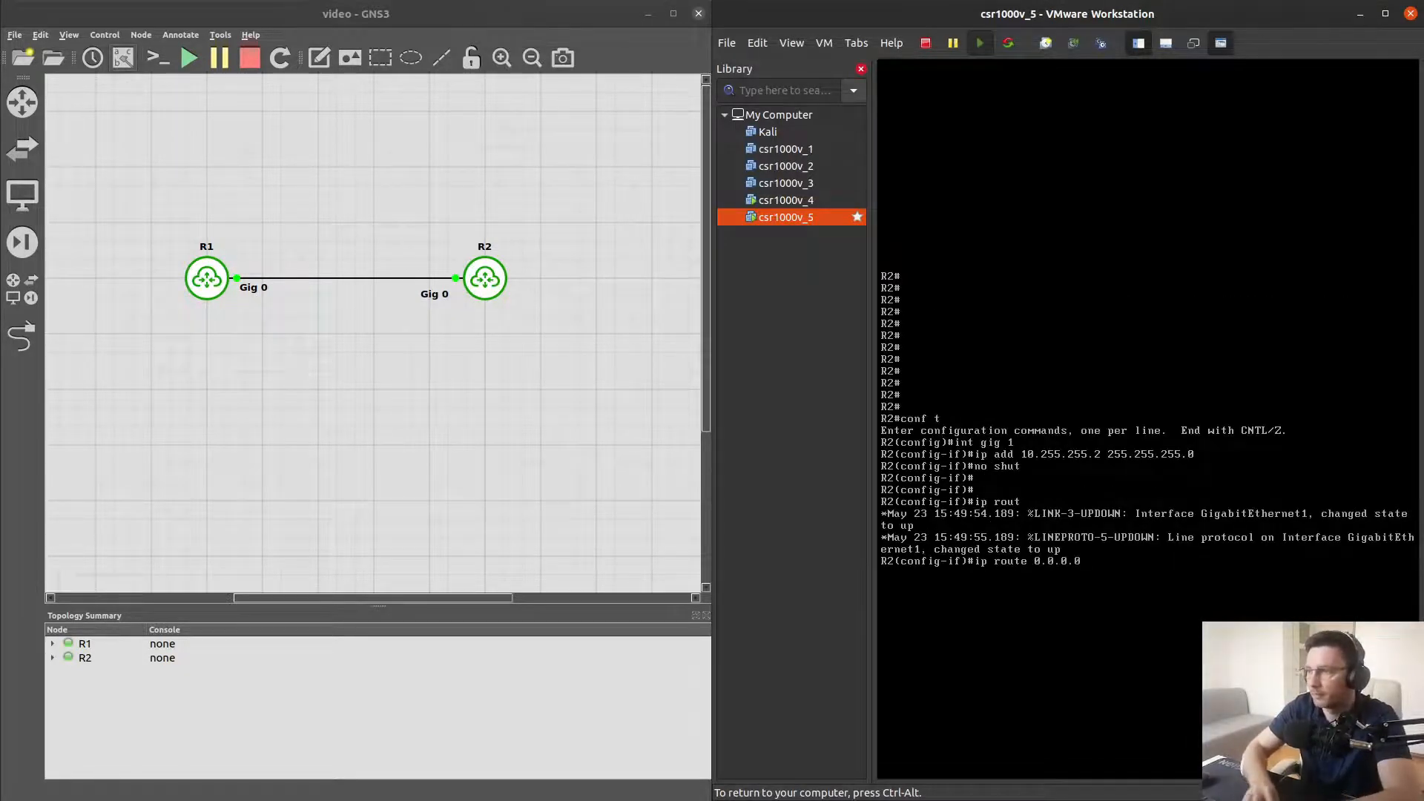
{"action": "type", "text": " 0.0.0"}
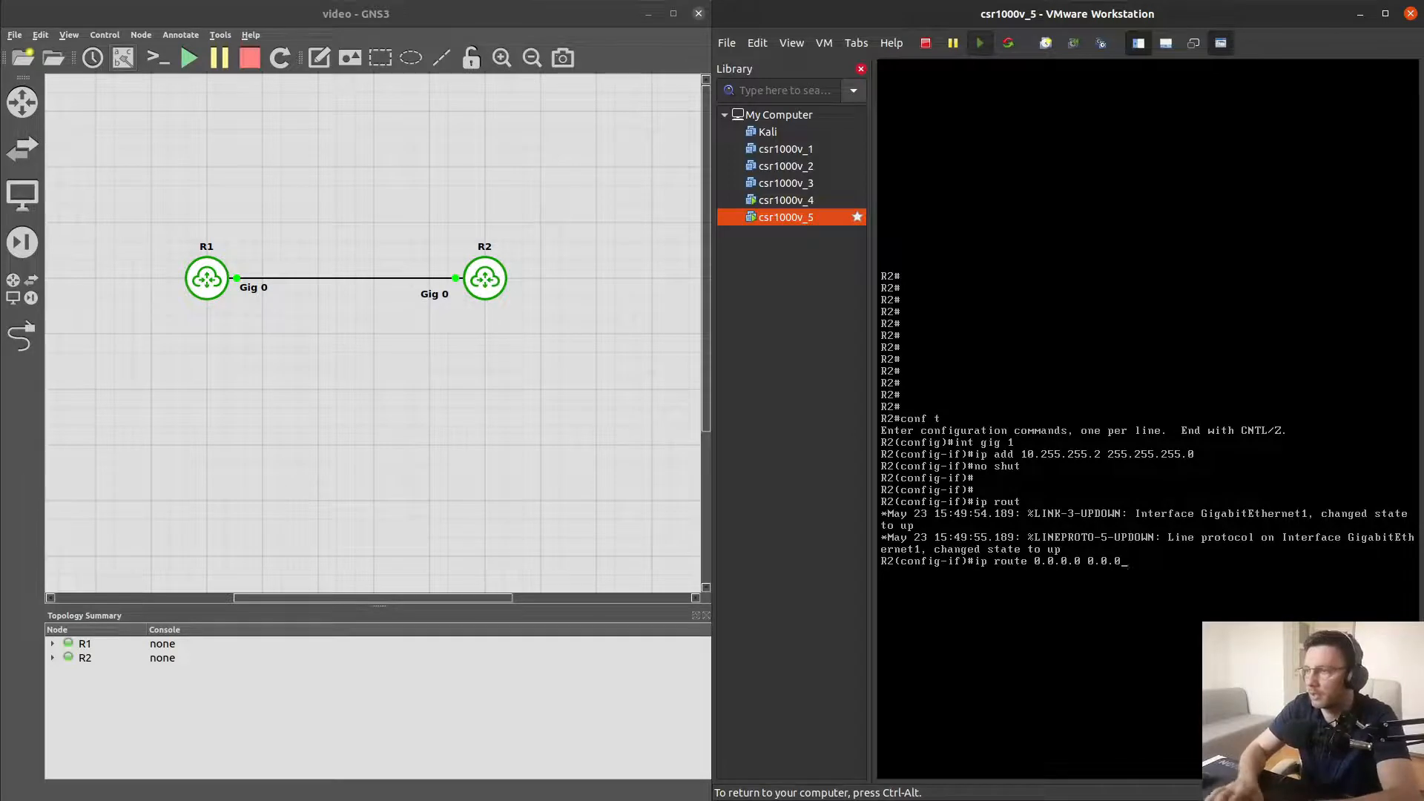
{"action": "type", "text": ".0 10.255.255."}
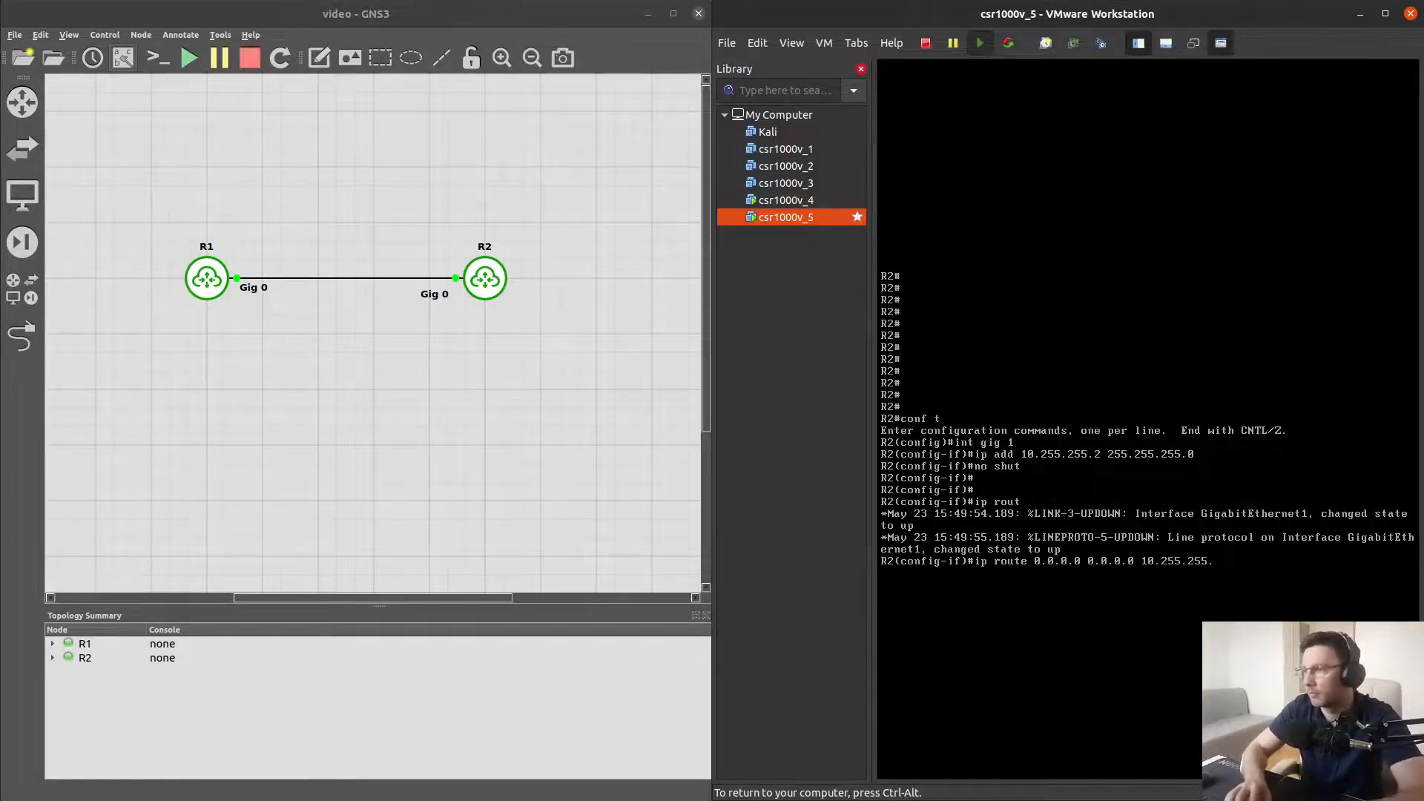
{"action": "type", "text": "1"}
{"action": "key", "text": "Return"}
{"action": "type", "text": "end"}
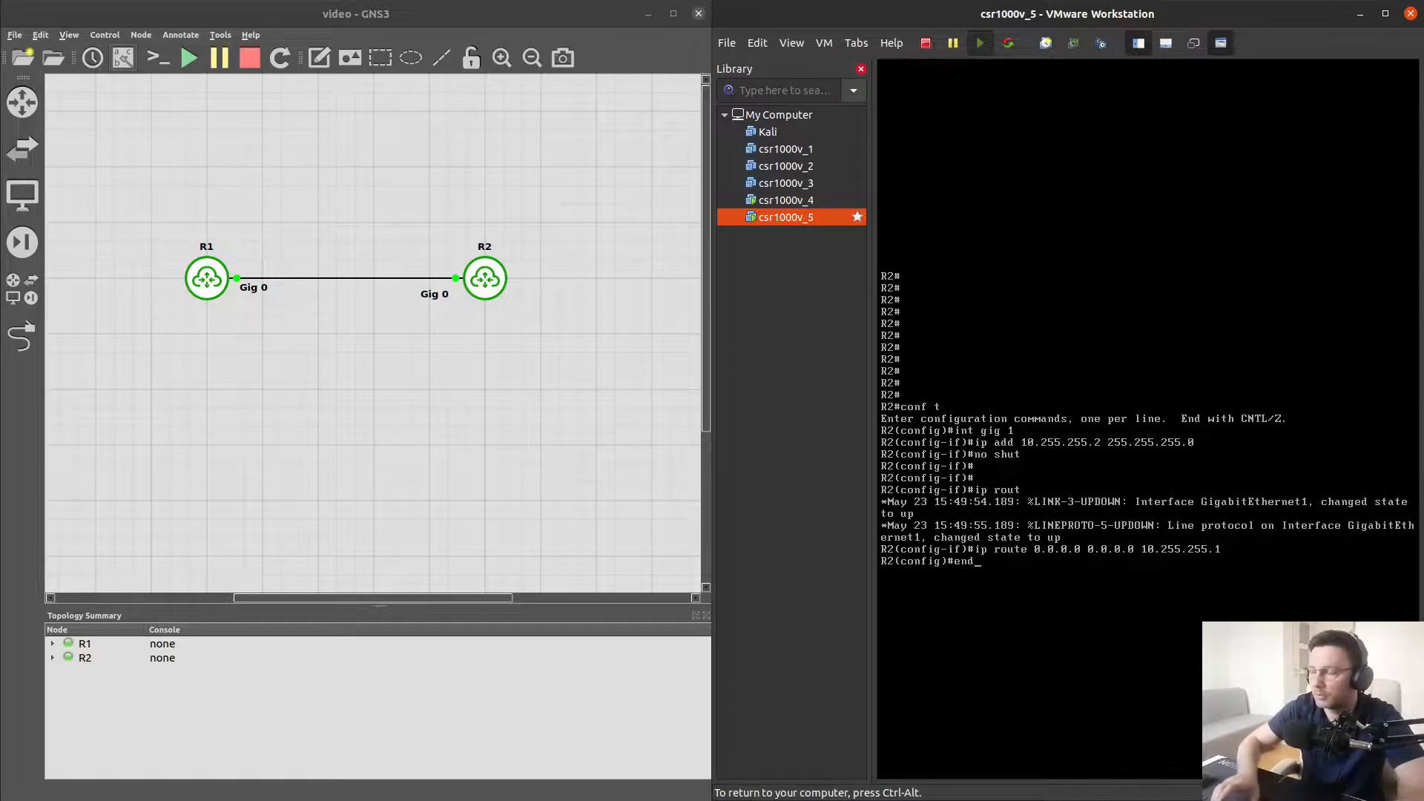
{"action": "key", "text": "Return"}
{"action": "key", "text": "Return"}
{"action": "key", "text": "Return"}
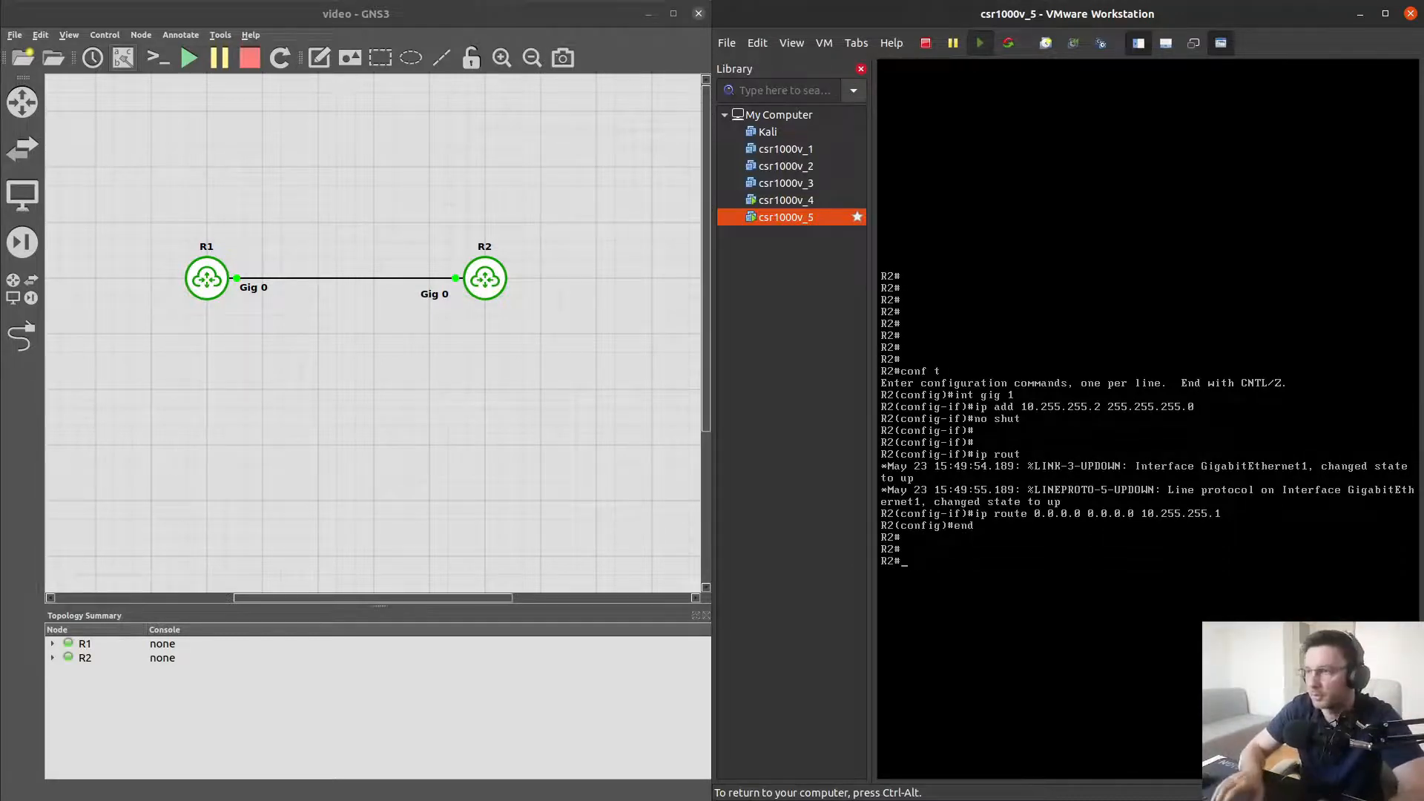
{"action": "key", "text": "Return"}
{"action": "key", "text": "Return"}
{"action": "key", "text": "Return"}
{"action": "key", "text": "Return"}
{"action": "key", "text": "Return"}
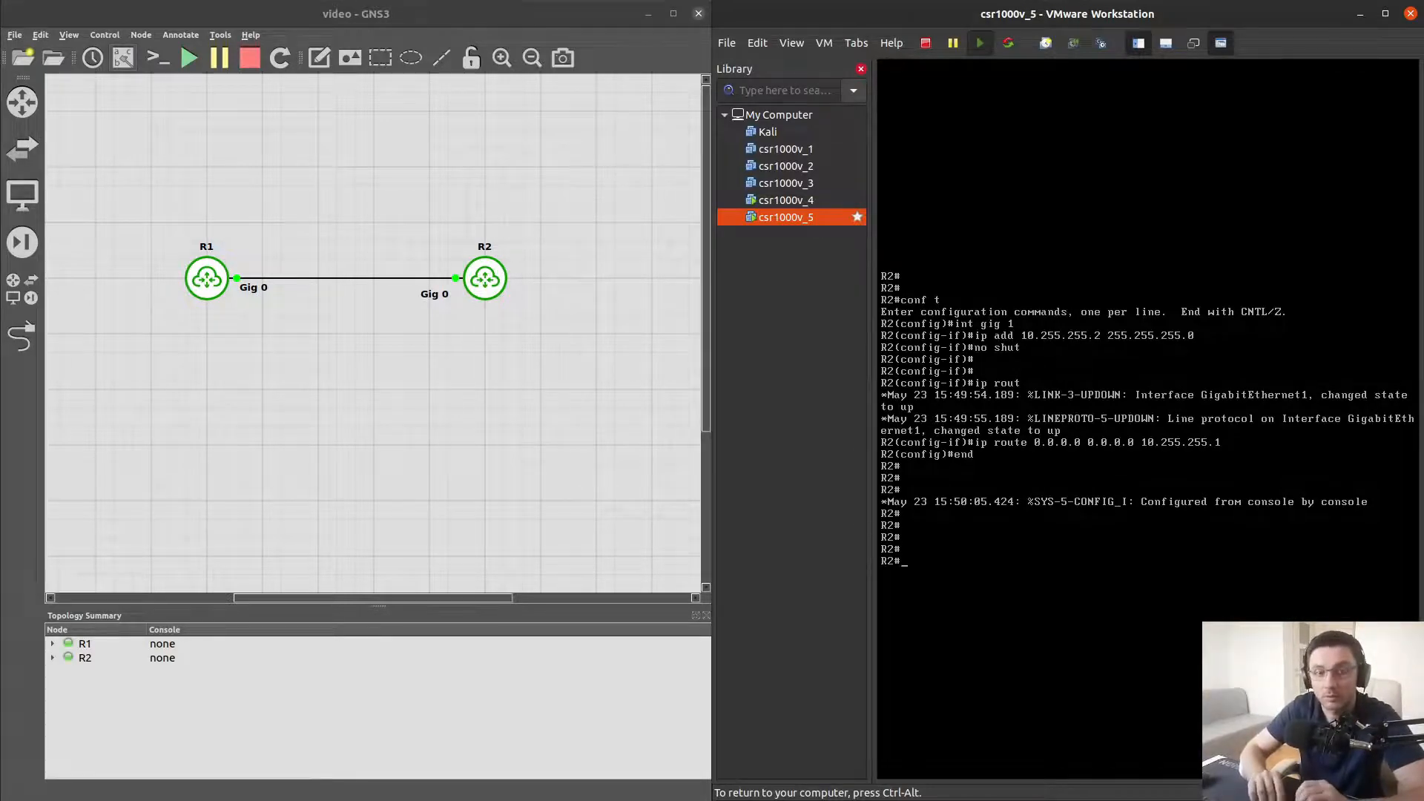
Ping R1 at 10.255.255.1 from R2 to test connectivity
{"action": "type", "text": "ping"}
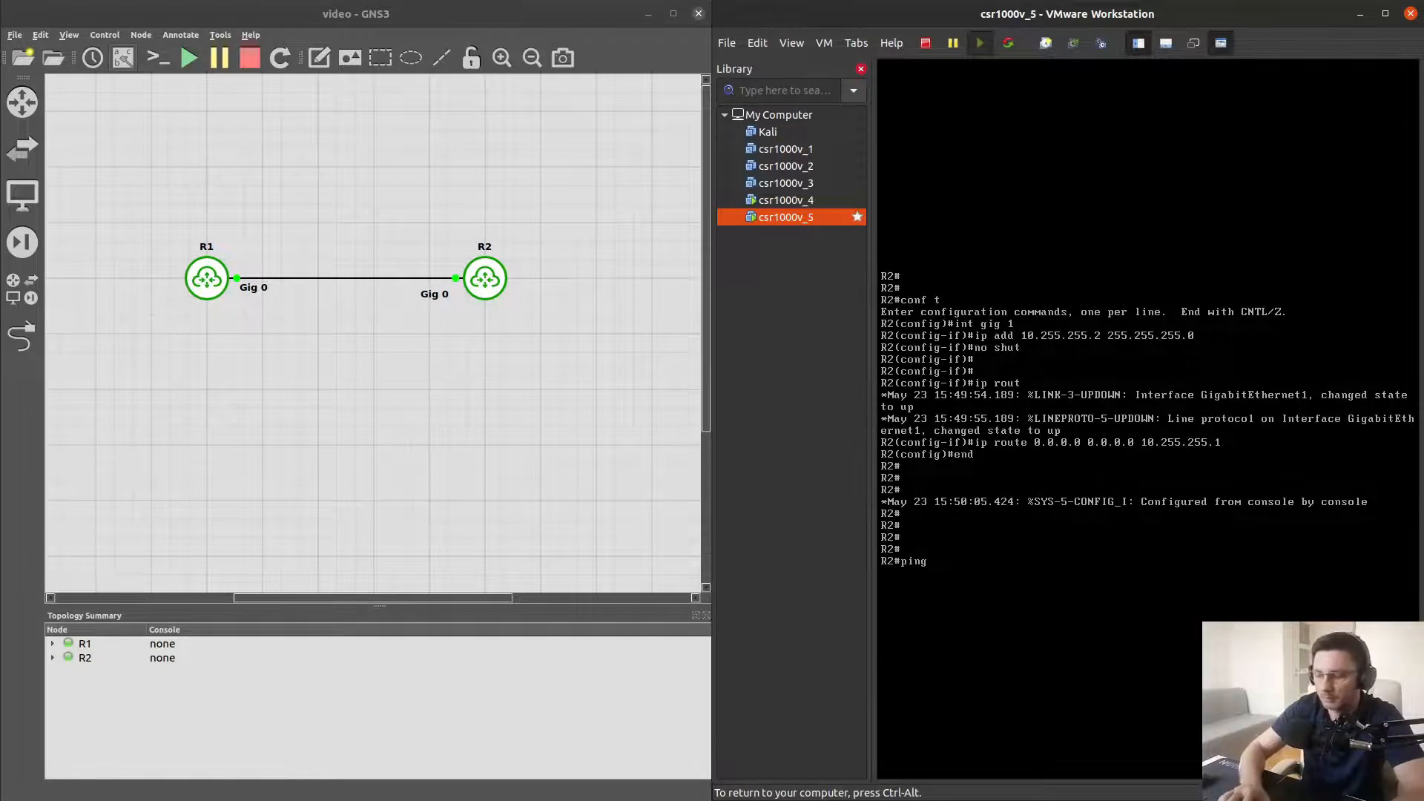
{"action": "type", "text": " 10.255"}
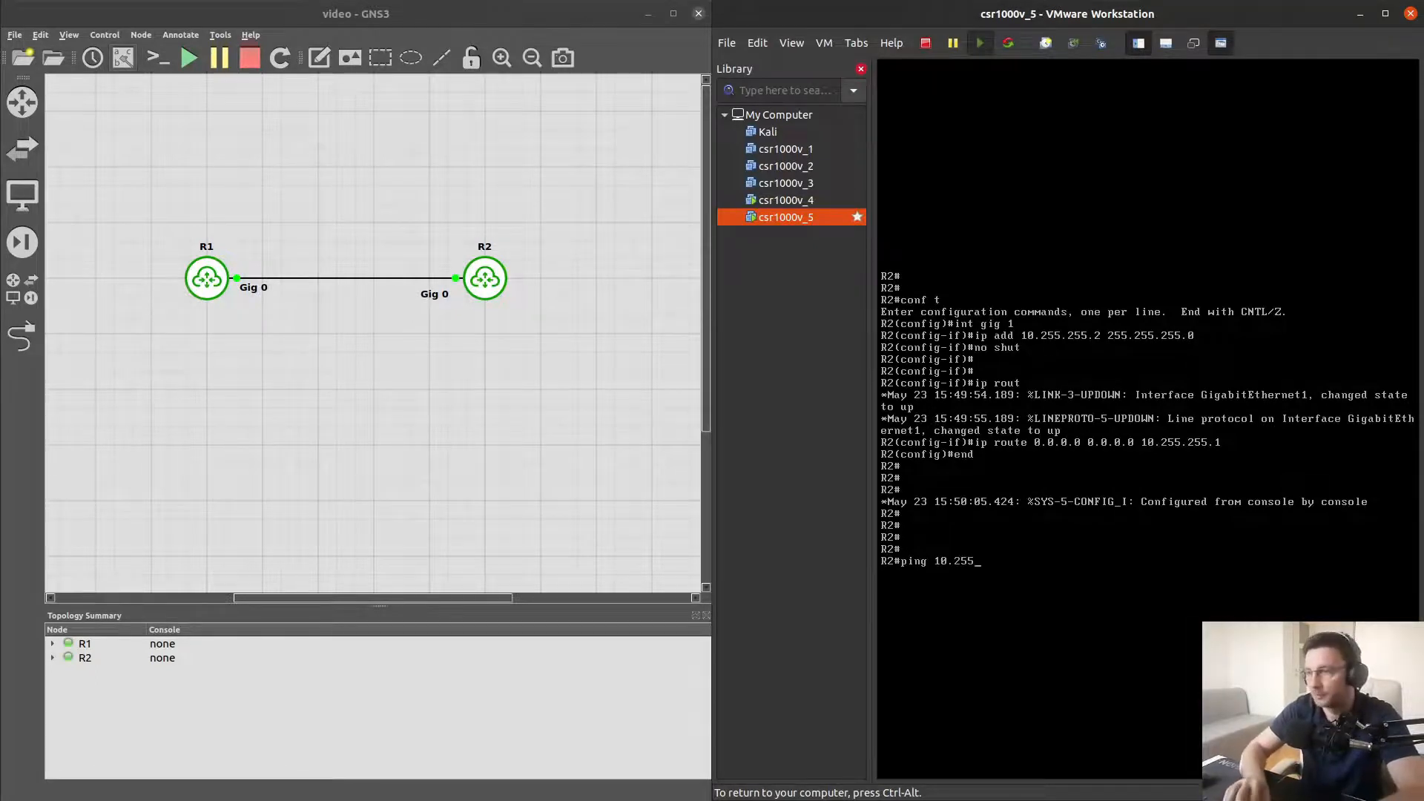
{"action": "type", "text": ".255.1"}
{"action": "key", "text": "Return"}
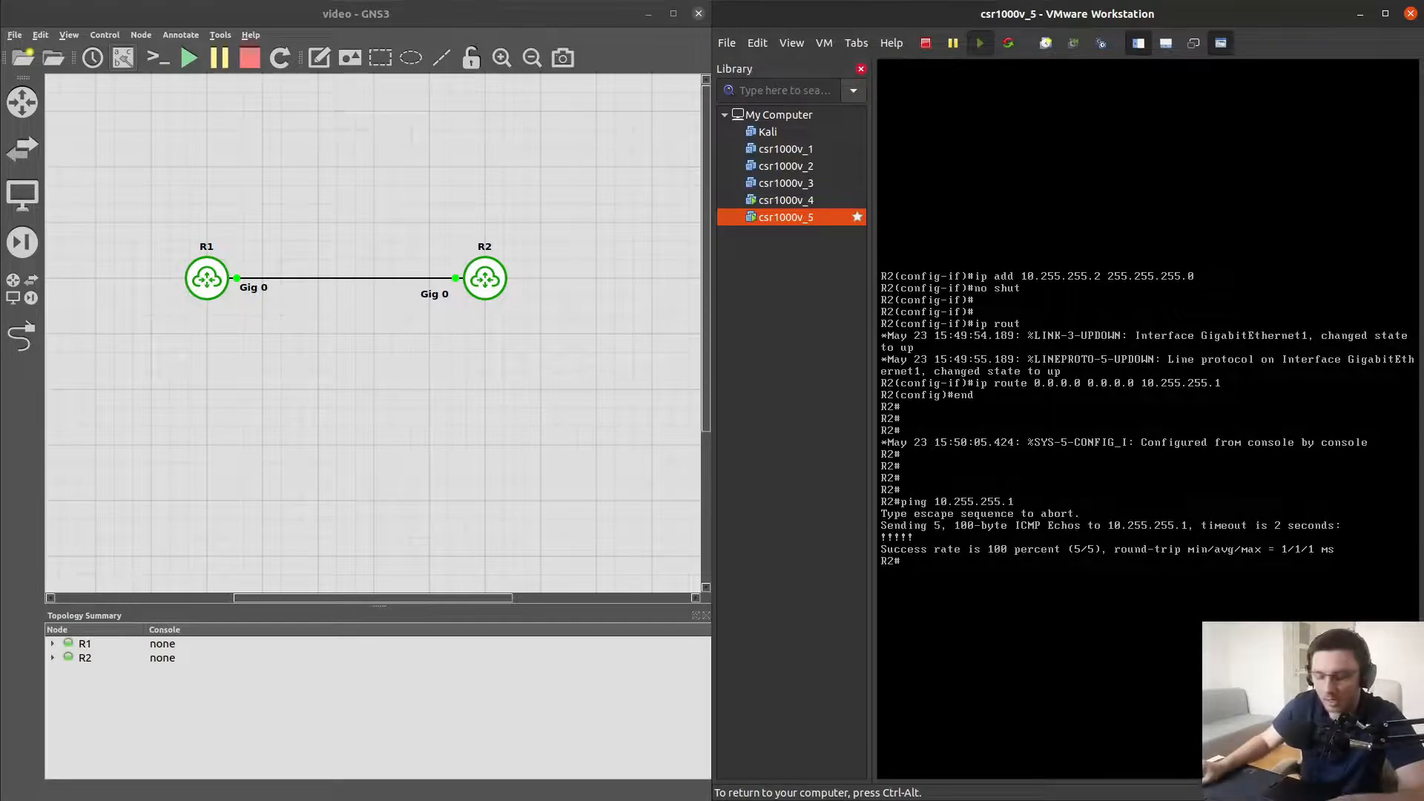
Select the csr1000v_4 VM and change its Network Adapter 4 connection to NAT in the VM settings
{"action": "key", "text": "ctrl+alt"}
{"action": "left_click", "coordinate": [790, 205]}
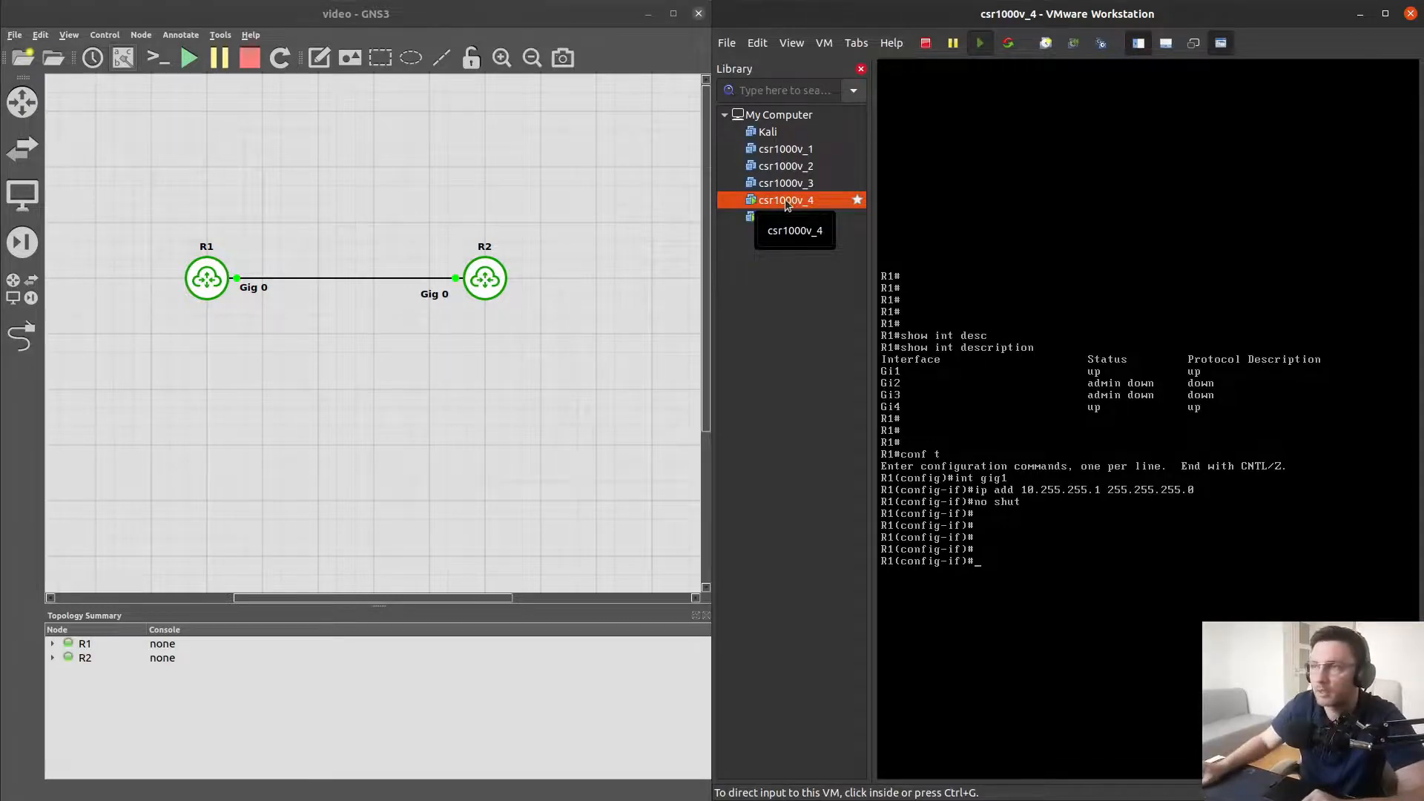
{"action": "right_click", "coordinate": [789, 199]}
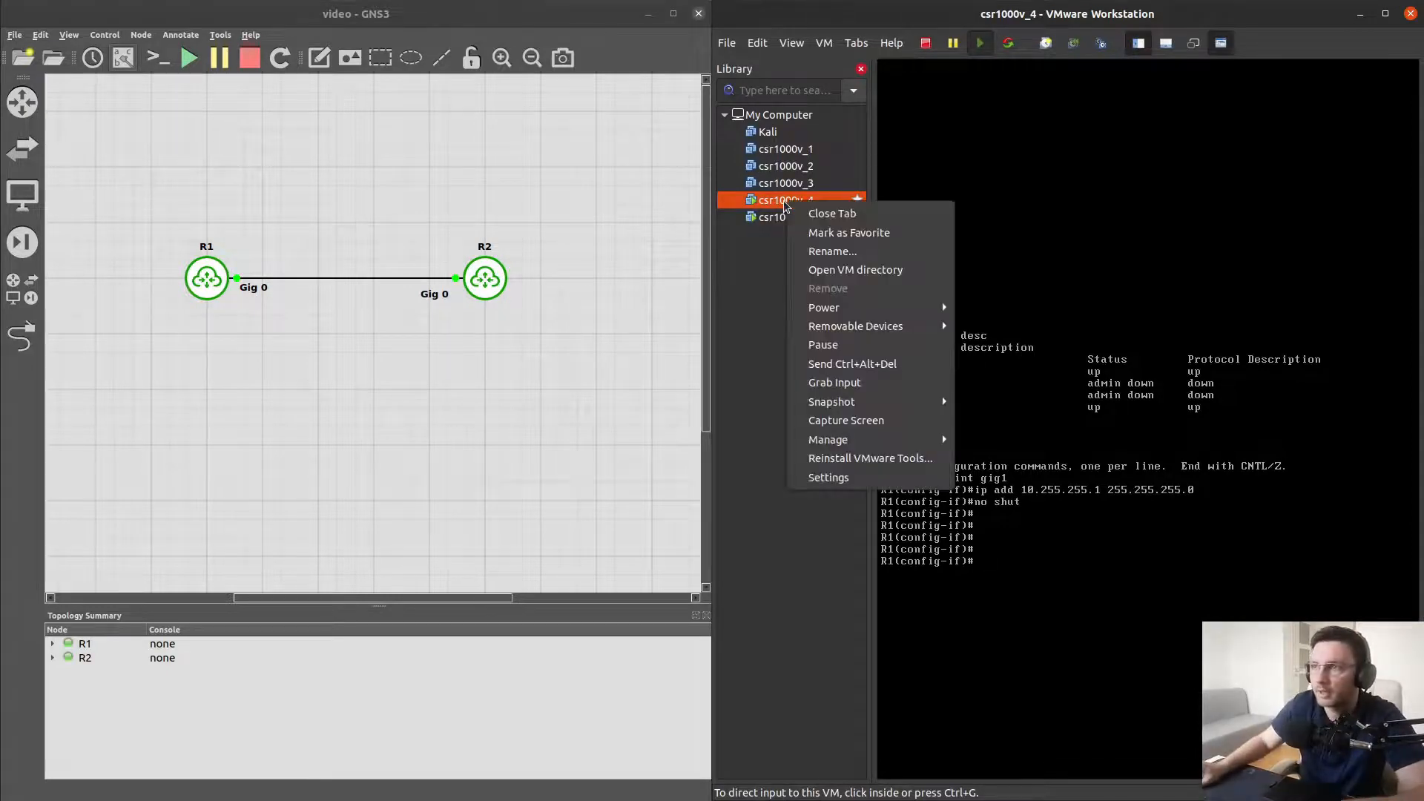
{"action": "left_click", "coordinate": [827, 477]}
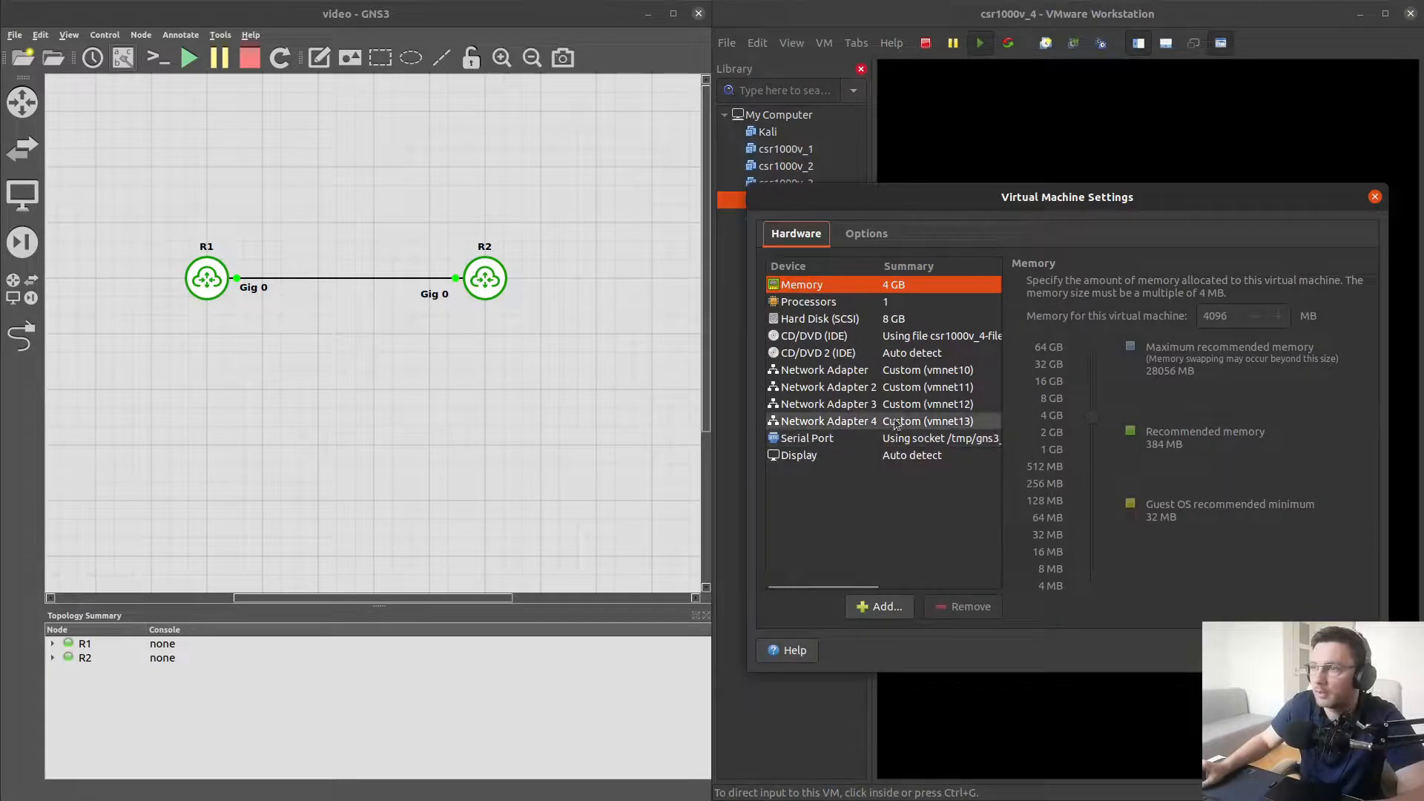
{"action": "left_click", "coordinate": [850, 426]}
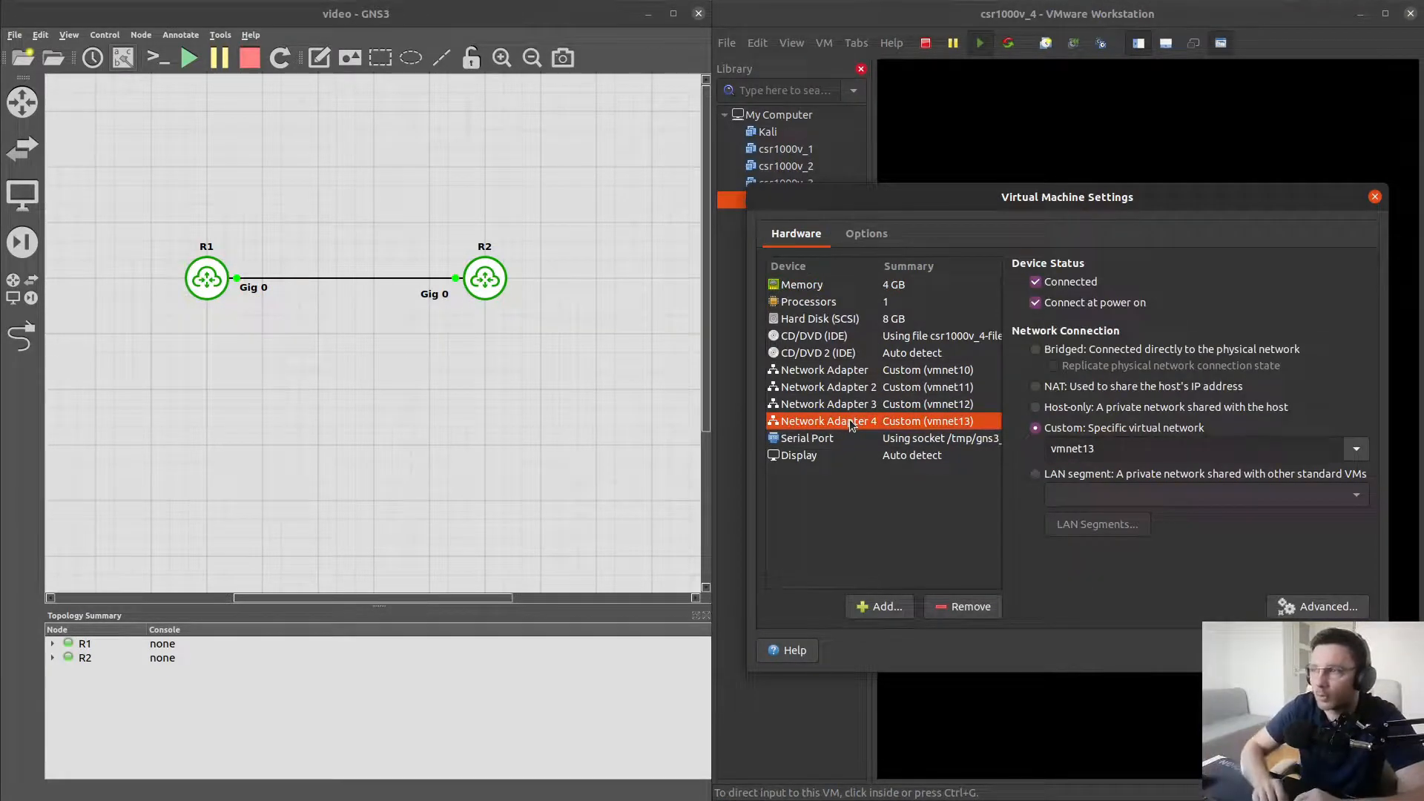
{"action": "left_click", "coordinate": [1035, 387]}
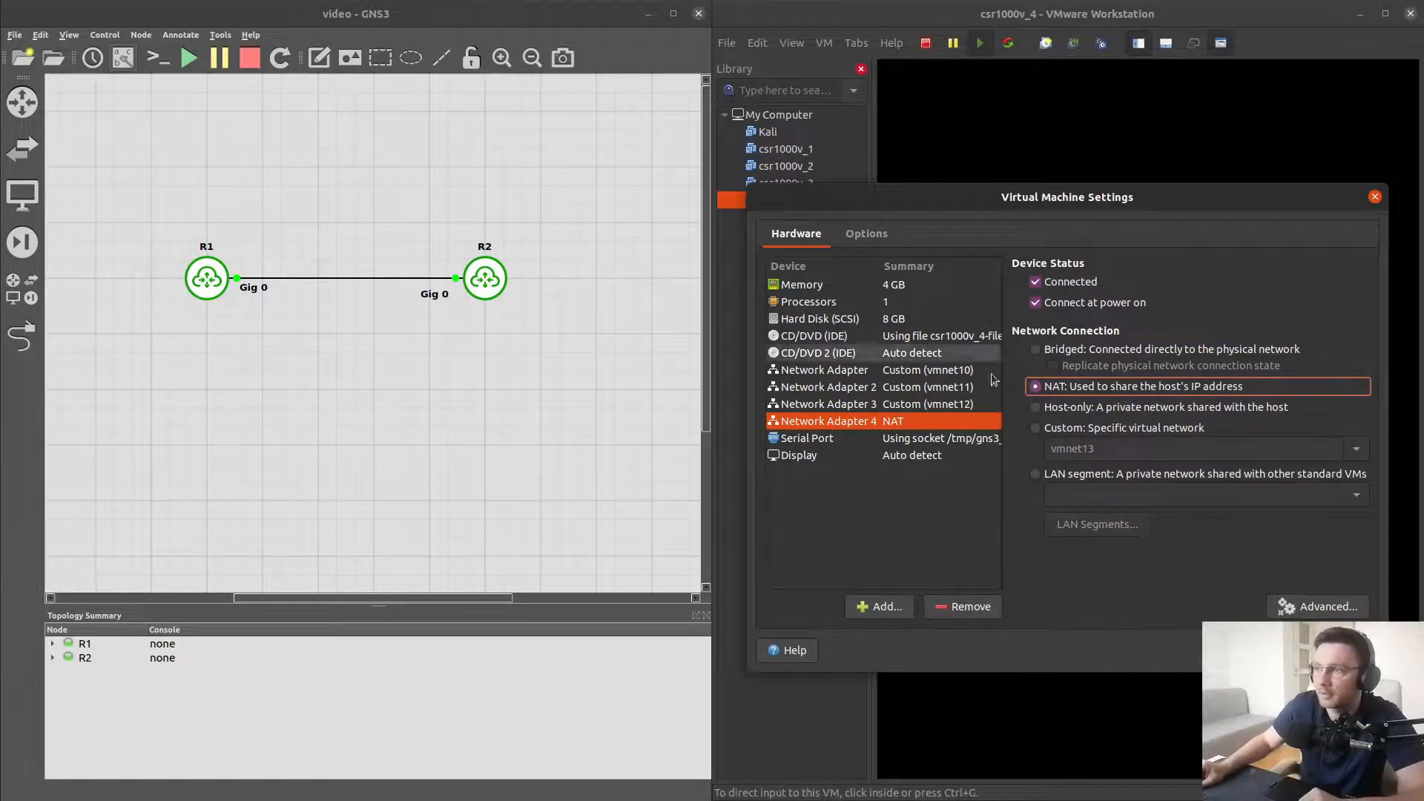
{"action": "left_click", "coordinate": [1347, 651]}
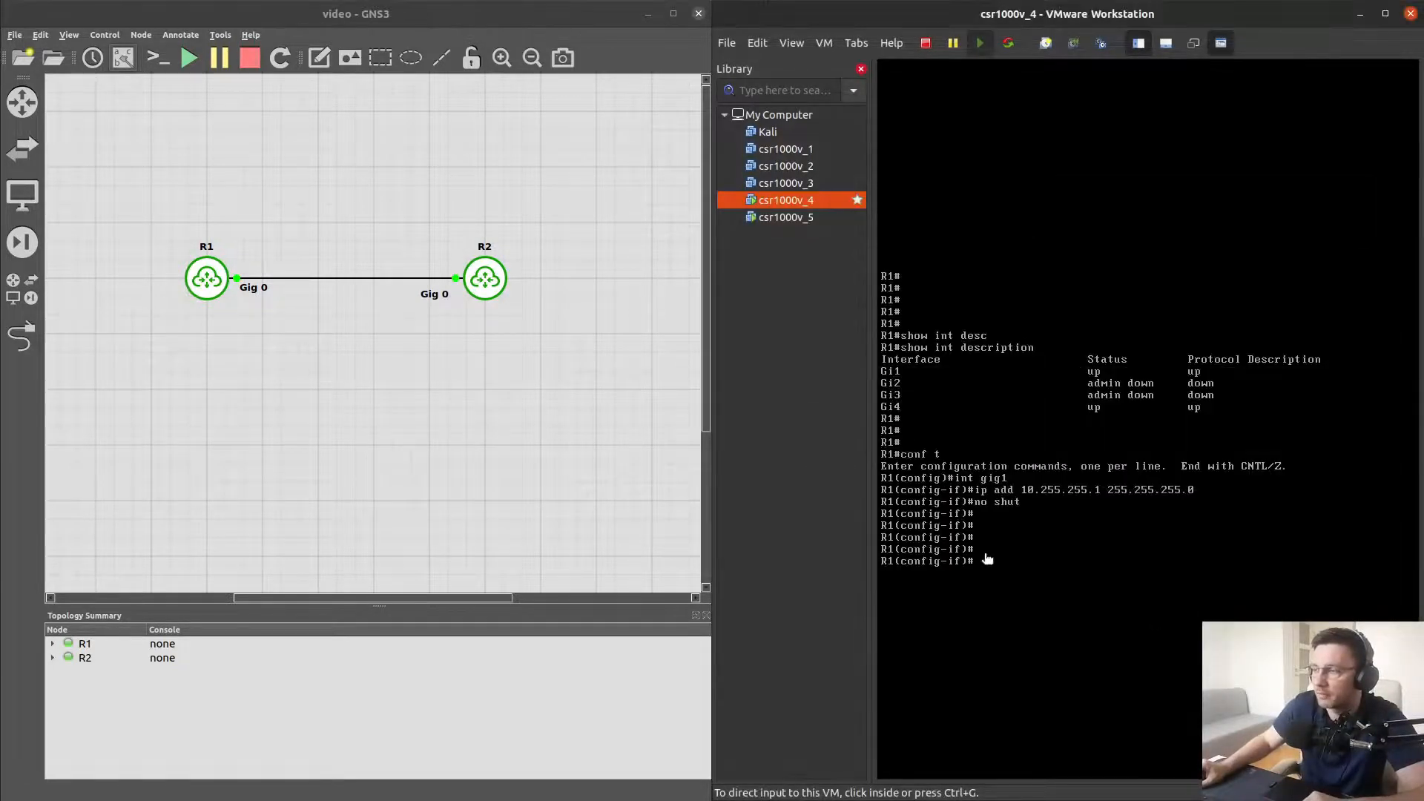
In R1's console, leave configuration mode and show the interface descriptions
{"action": "left_click", "coordinate": [1032, 531]}
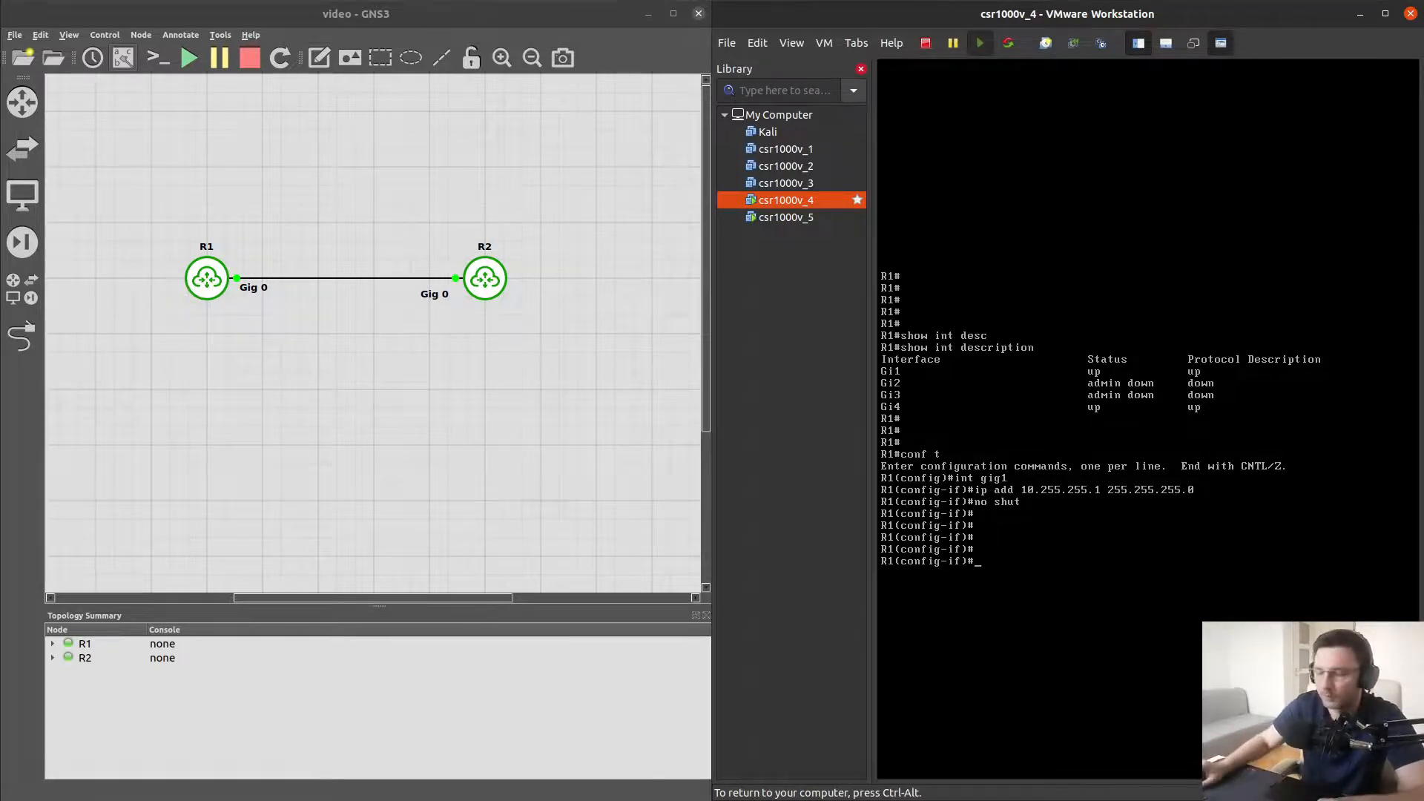
{"action": "key", "text": "ctrl+alt"}
{"action": "left_click", "coordinate": [1089, 539]}
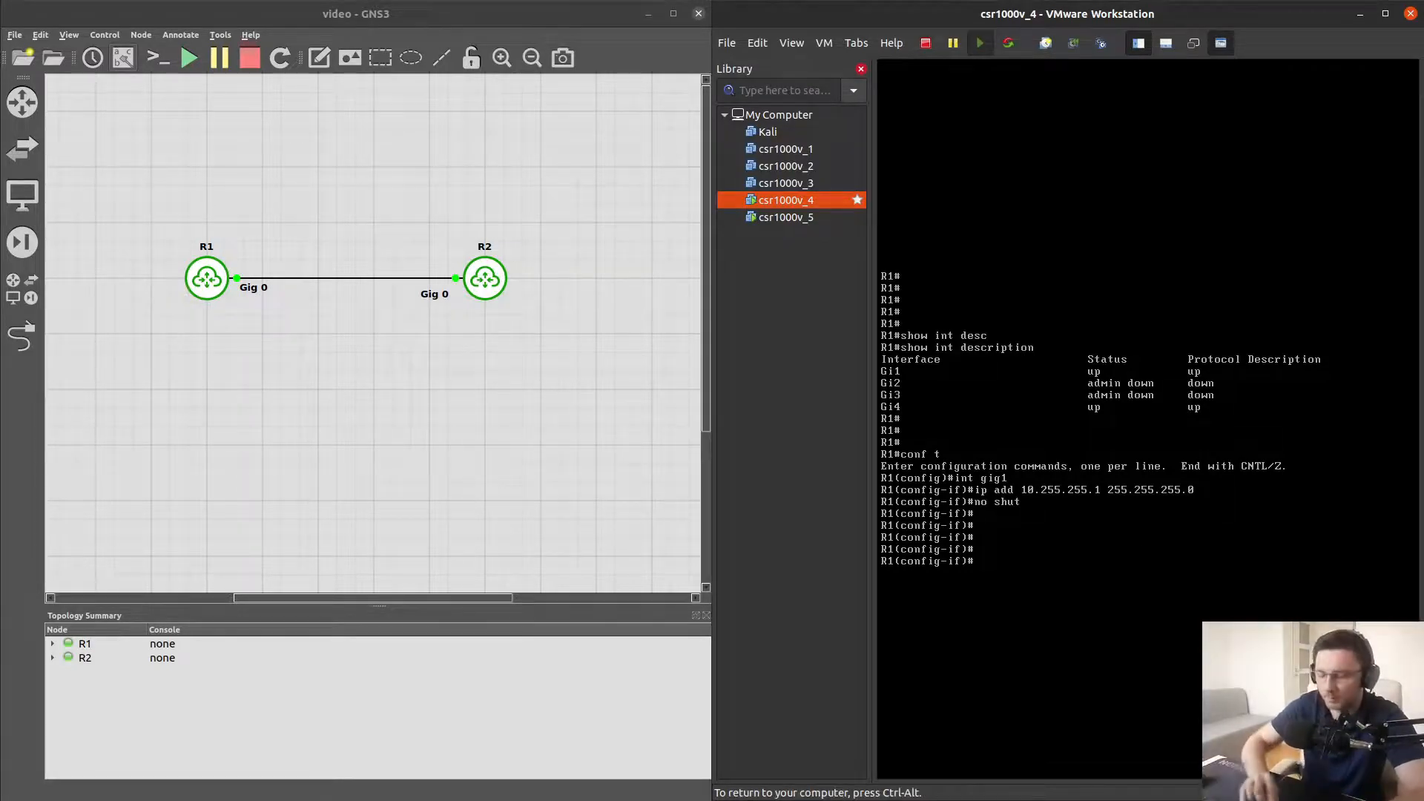
{"action": "type", "text": "end"}
{"action": "key", "text": "Return"}
{"action": "key", "text": "Return"}
{"action": "key", "text": "Return"}
{"action": "key", "text": "Return"}
{"action": "type", "text": "sh"}
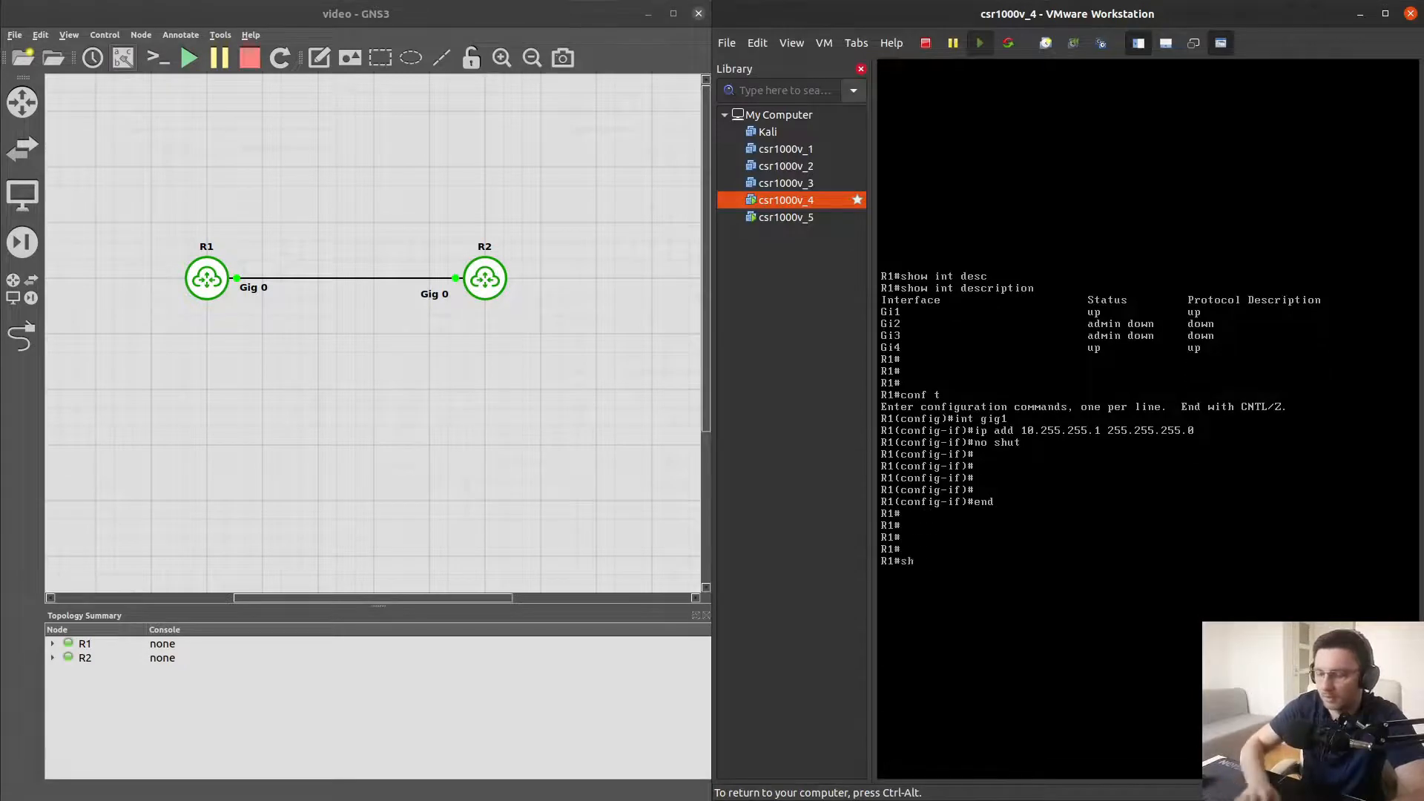
{"action": "type", "text": "ow int desc"}
{"action": "key", "text": "Tab"}
{"action": "key", "text": "Return"}
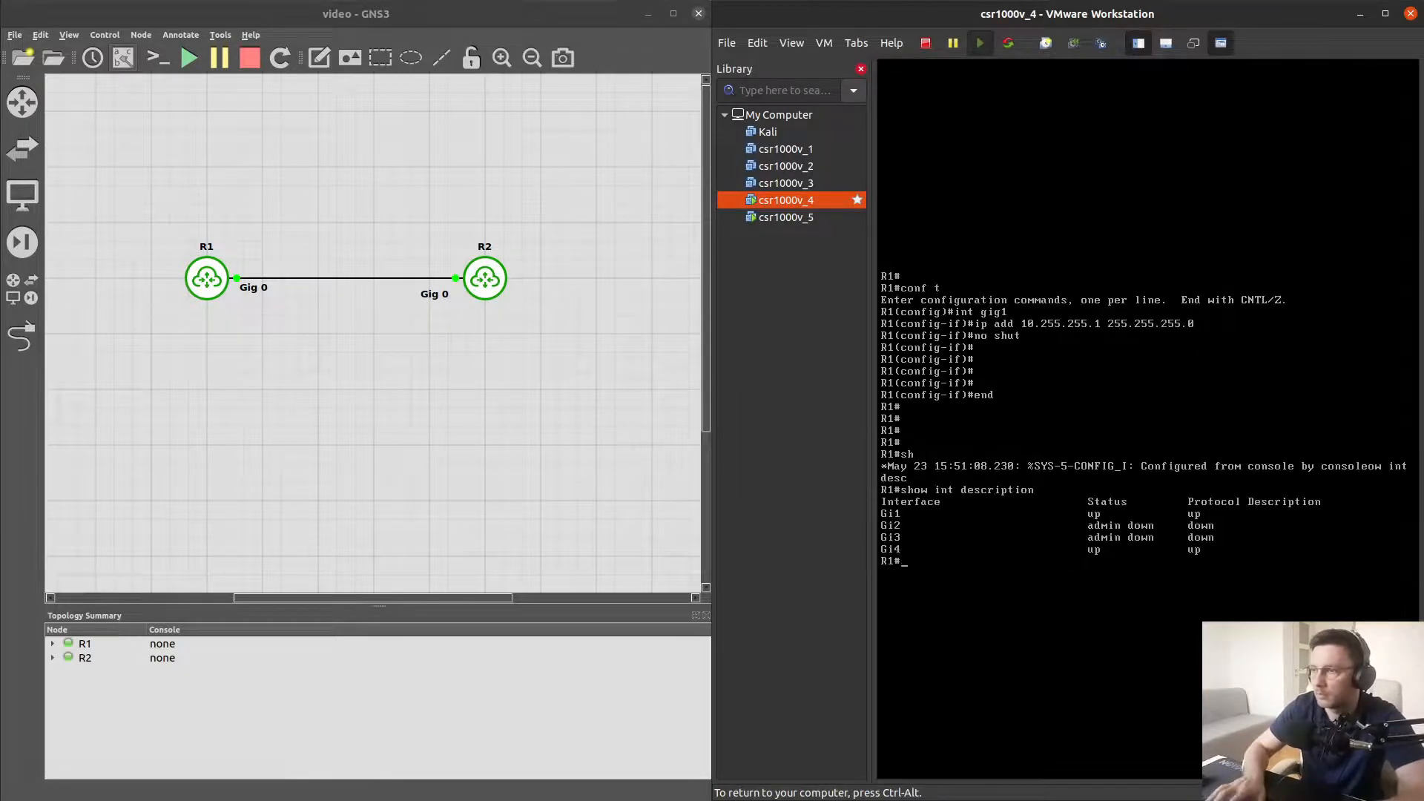
{"action": "key", "text": "Return"}
{"action": "key", "text": "Return"}
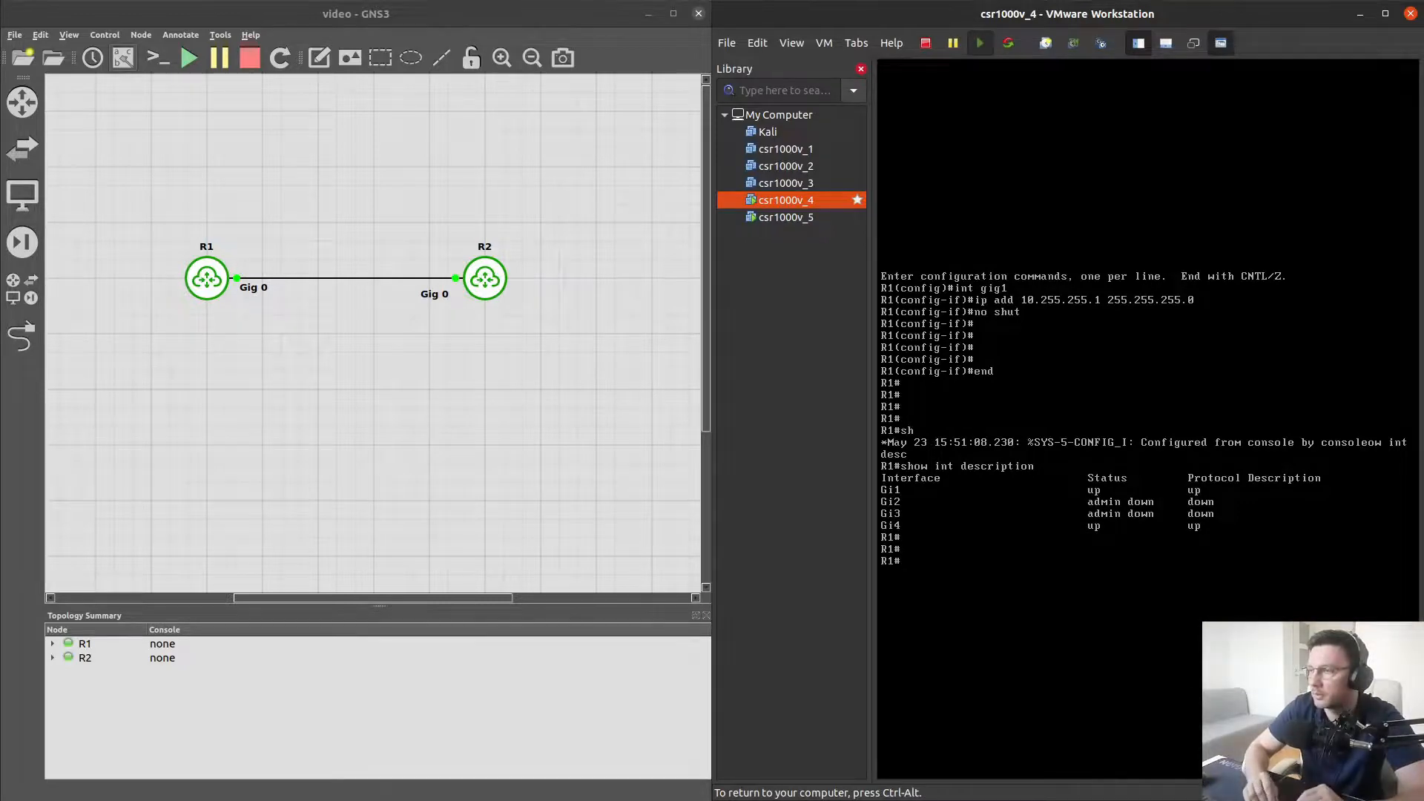
Enter configuration mode on R1 and shut down, then re-enable, interface GigabitEthernet4
{"action": "type", "text": "conf t"}
{"action": "key", "text": "Return"}
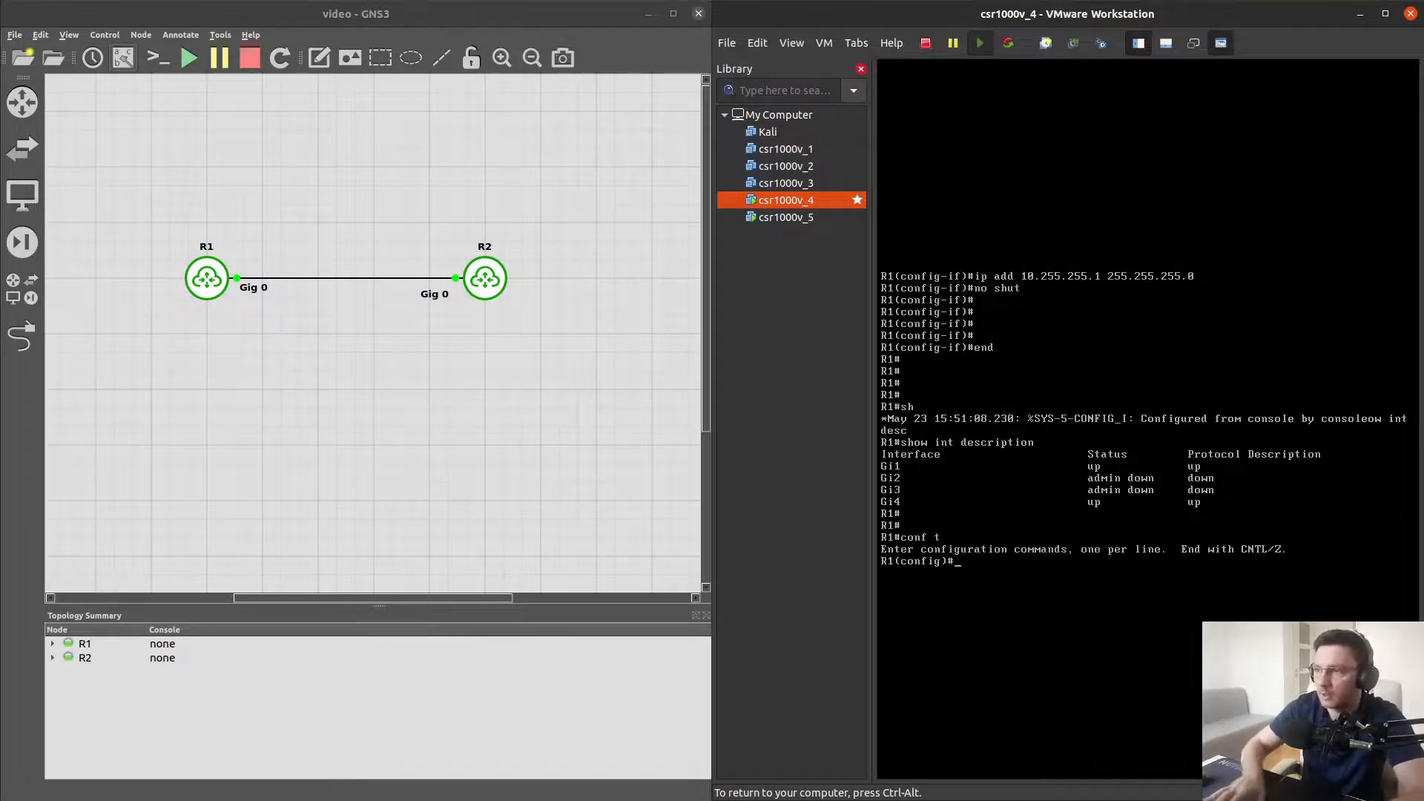
{"action": "type", "text": "int gig"}
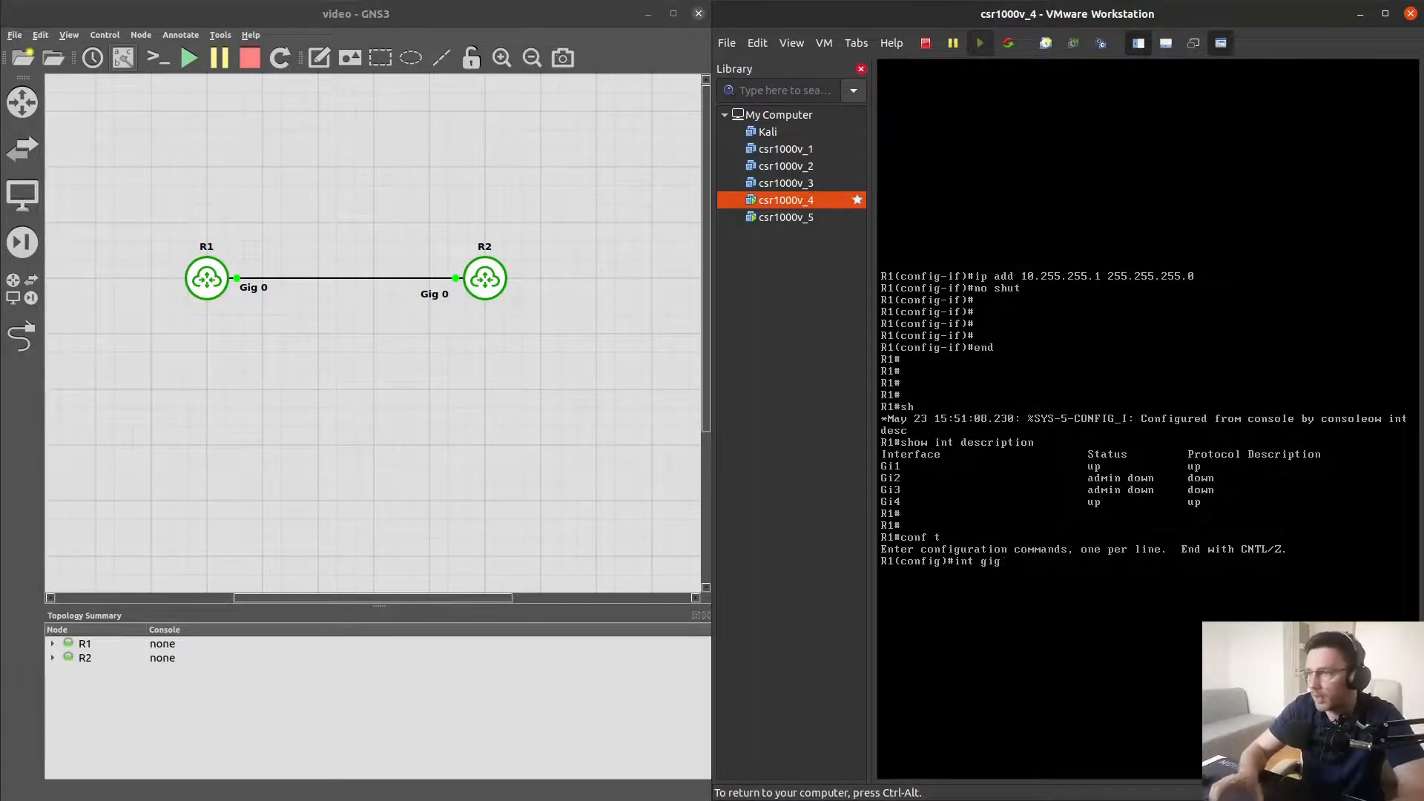
{"action": "type", "text": "4"}
{"action": "key", "text": "Return"}
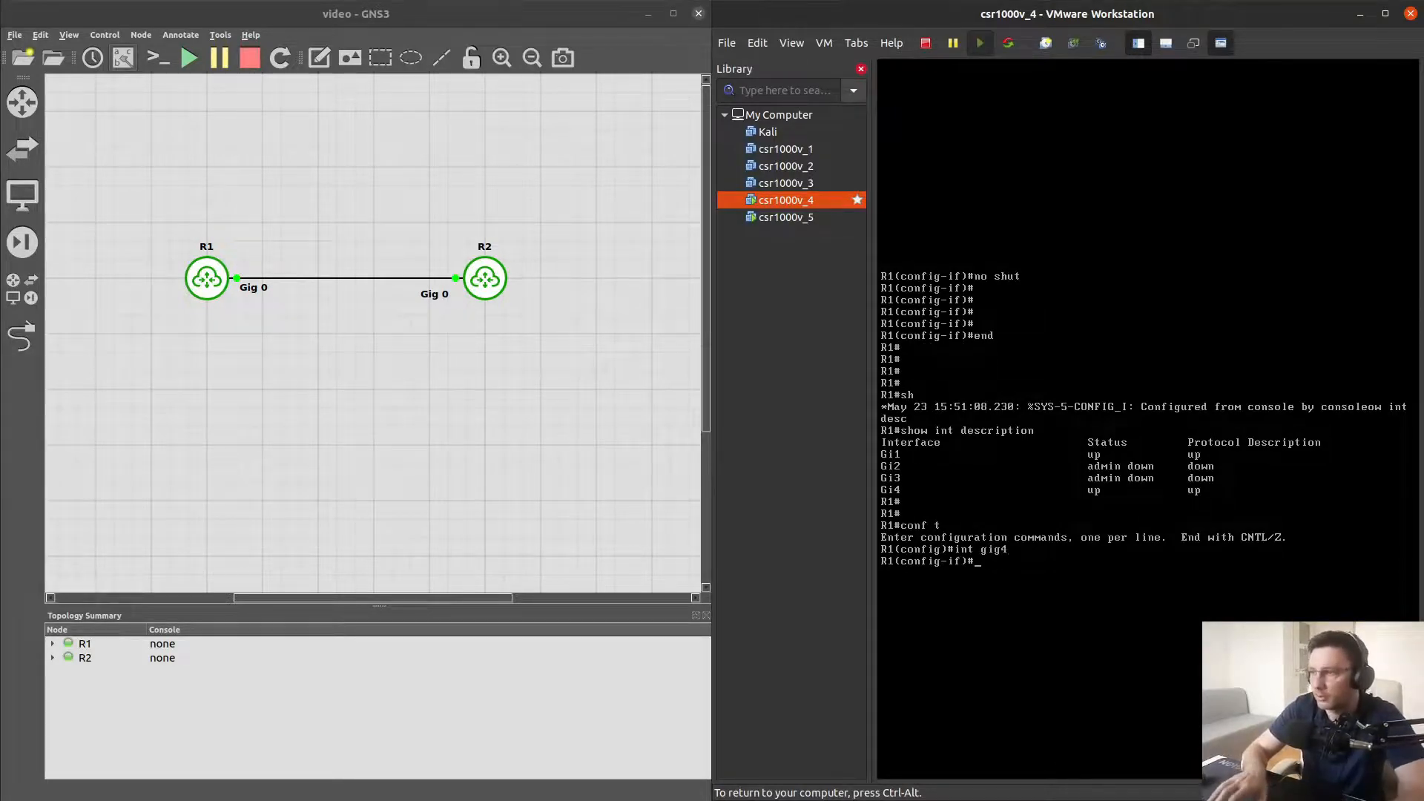
{"action": "key", "text": "Return"}
{"action": "key", "text": "Return"}
{"action": "type", "text": "shut"}
{"action": "key", "text": "Return"}
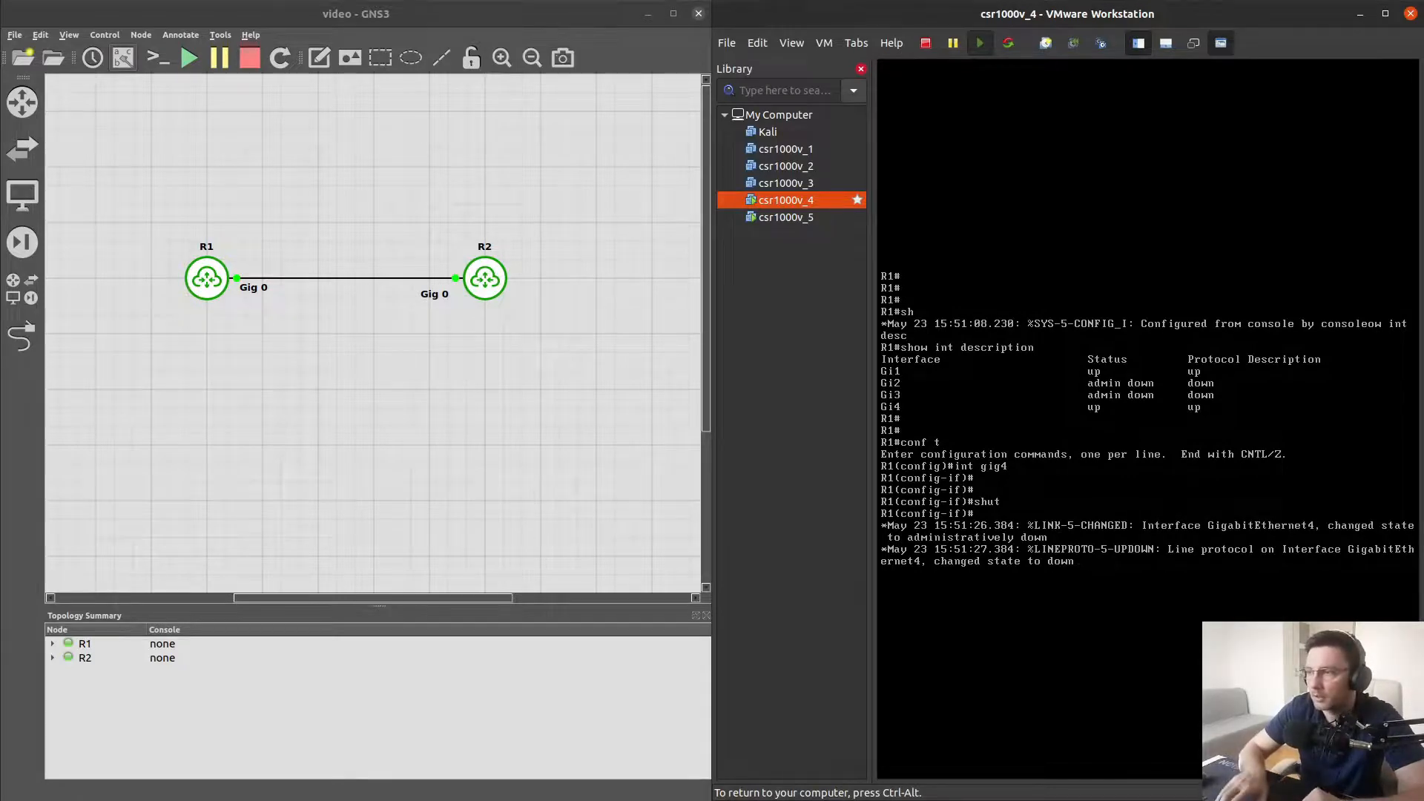
{"action": "key", "text": "Return"}
{"action": "key", "text": "Return"}
{"action": "key", "text": "Return"}
{"action": "key", "text": "Return"}
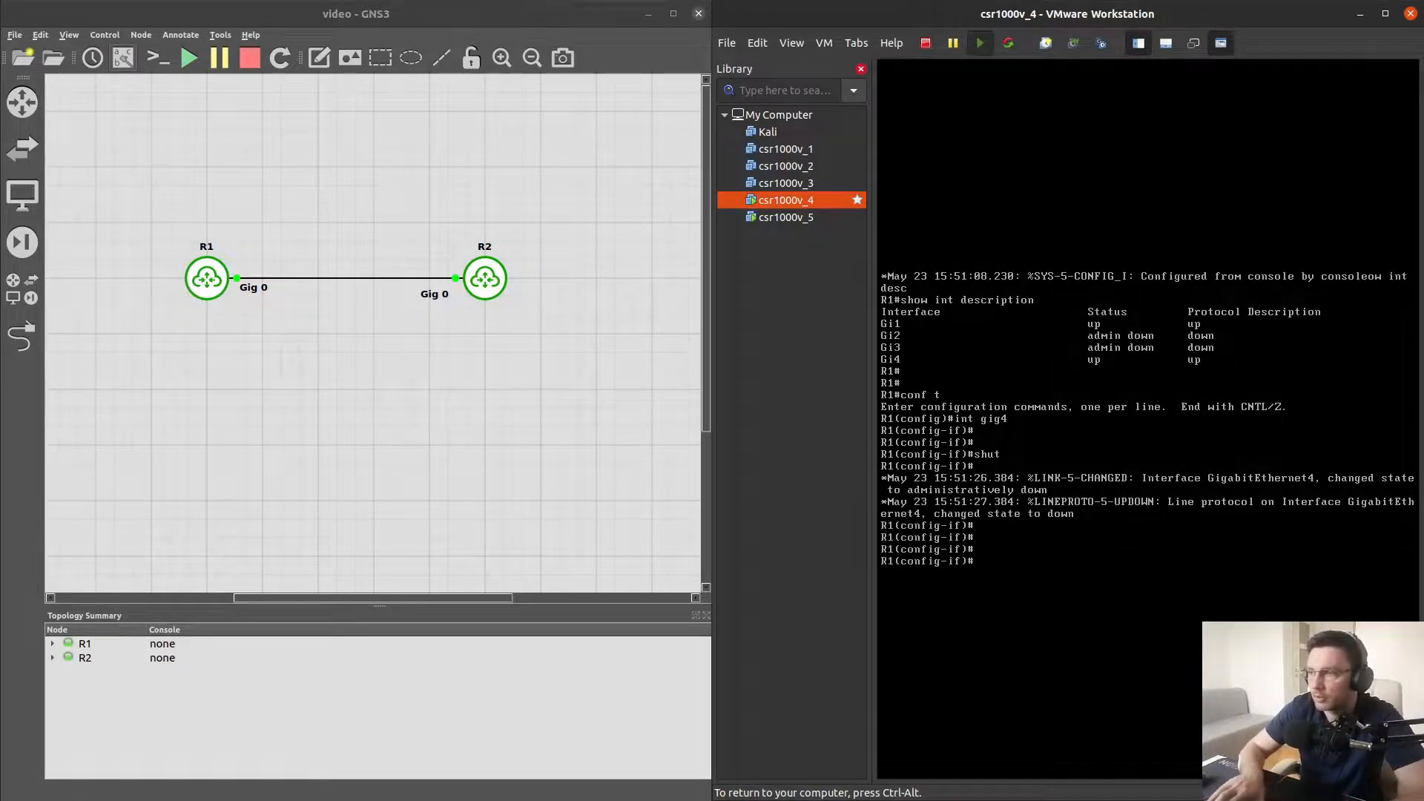
{"action": "type", "text": "no shut"}
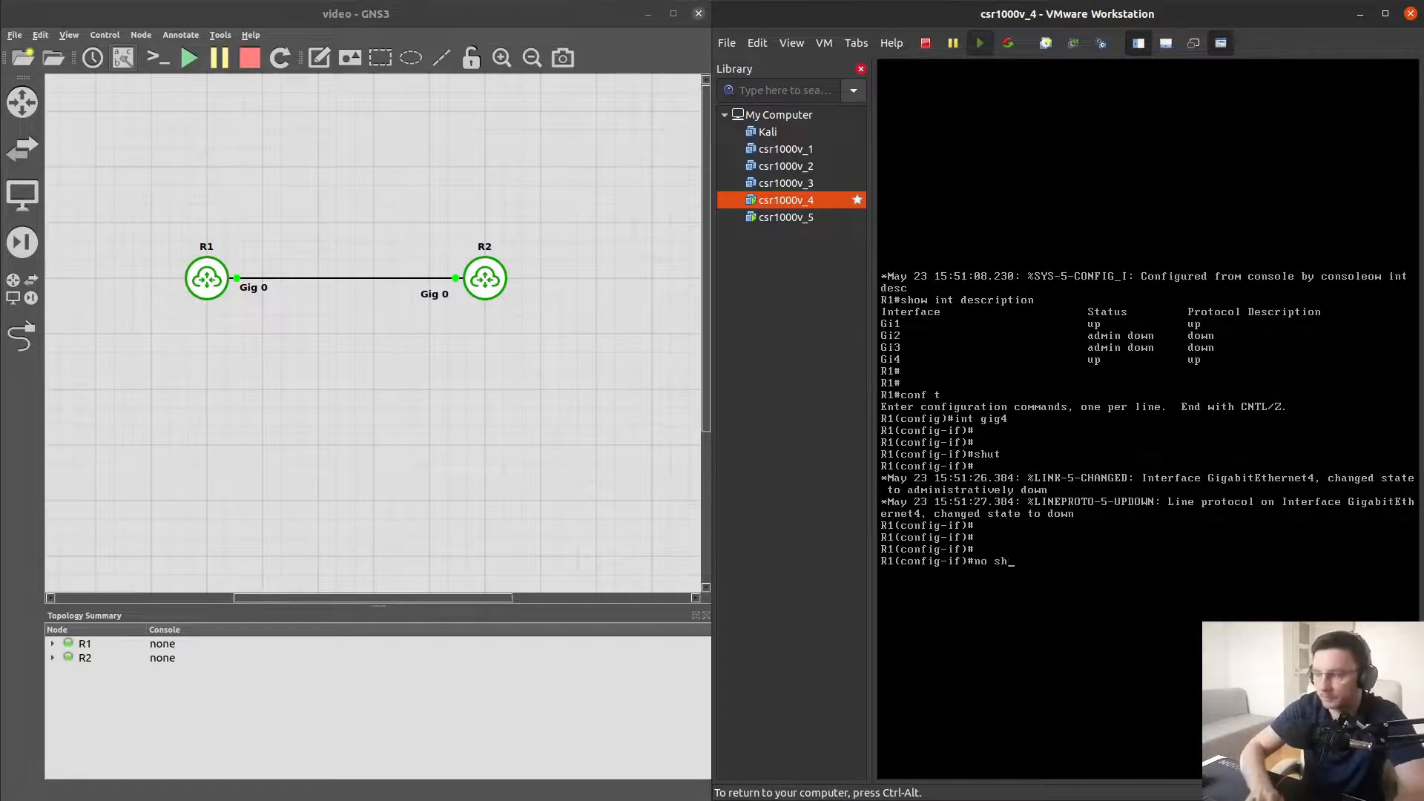
{"action": "key", "text": "Return"}
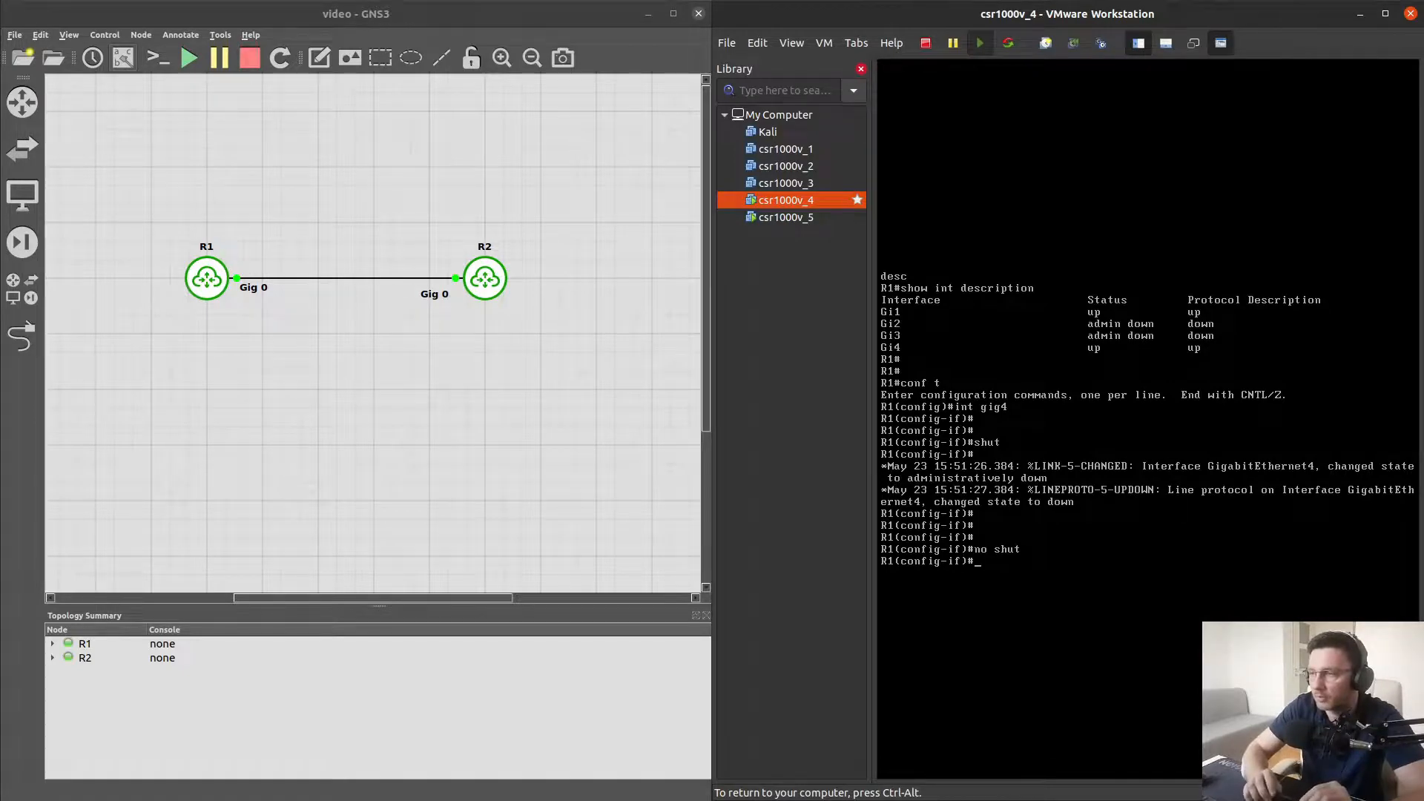
{"action": "key", "text": "Return"}
{"action": "key", "text": "Return"}
{"action": "key", "text": "Return"}
{"action": "key", "text": "Return"}
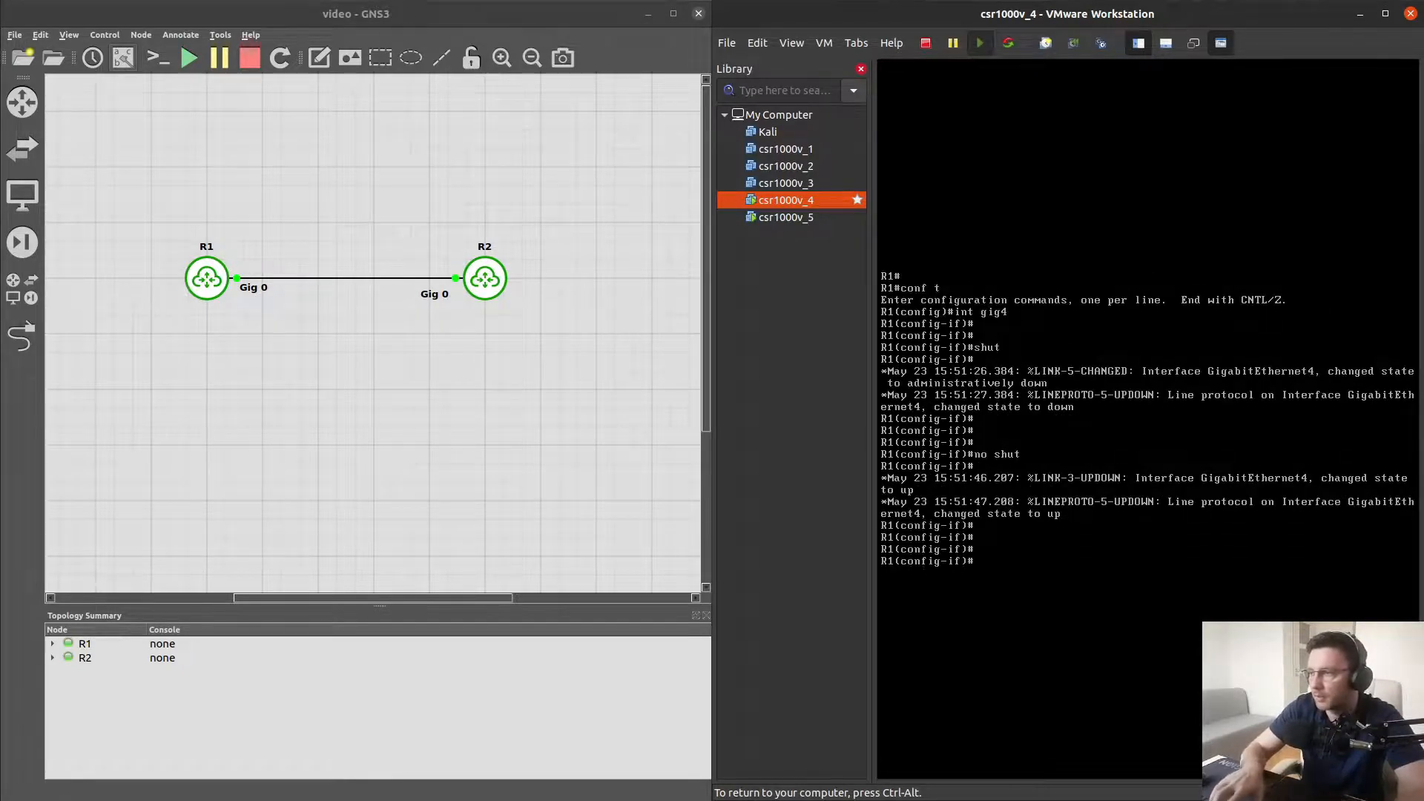
Configure GigabitEthernet4 on R1 to obtain its IP address via DHCP
{"action": "type", "text": "ip add"}
{"action": "key", "text": "Tab"}
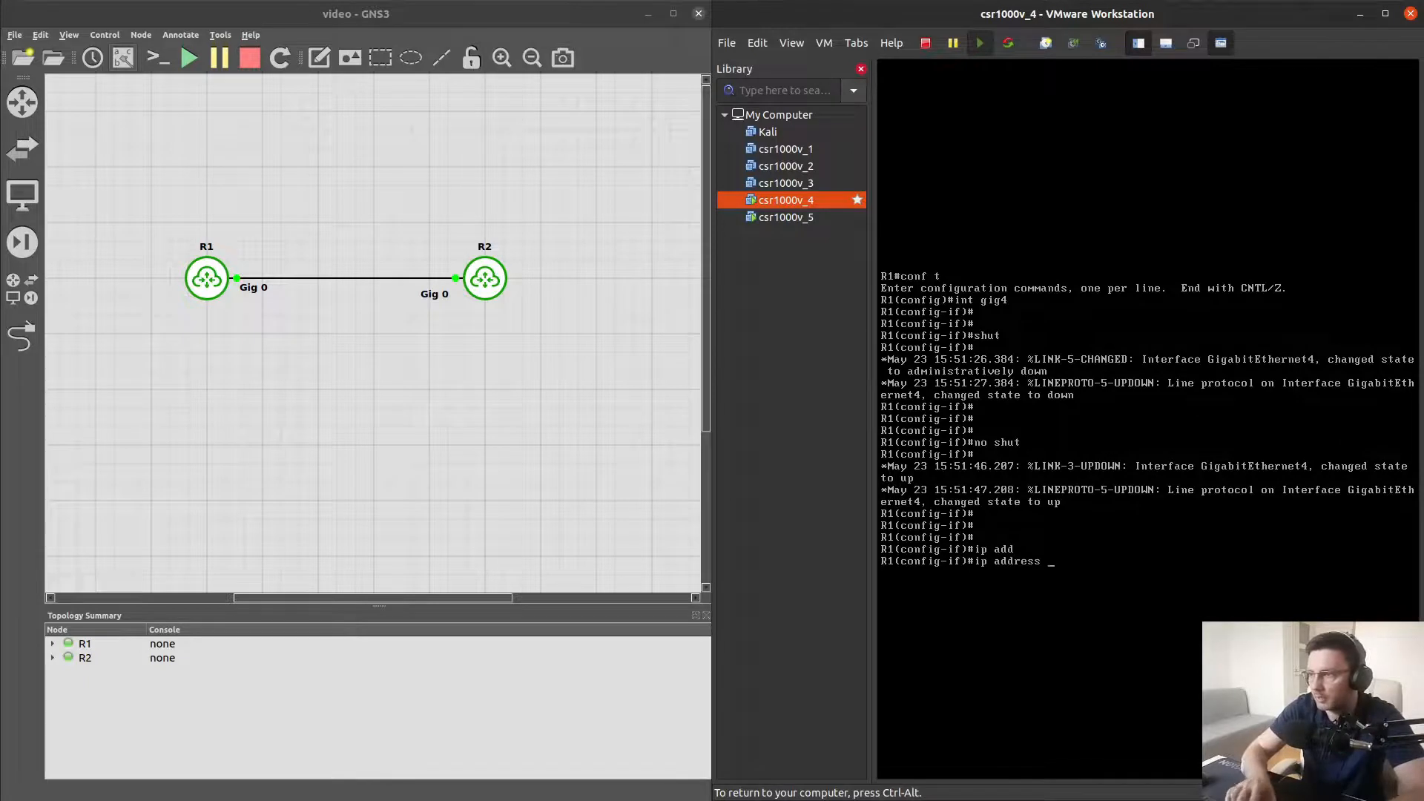
{"action": "type", "text": "dhcp"}
{"action": "key", "text": "Return"}
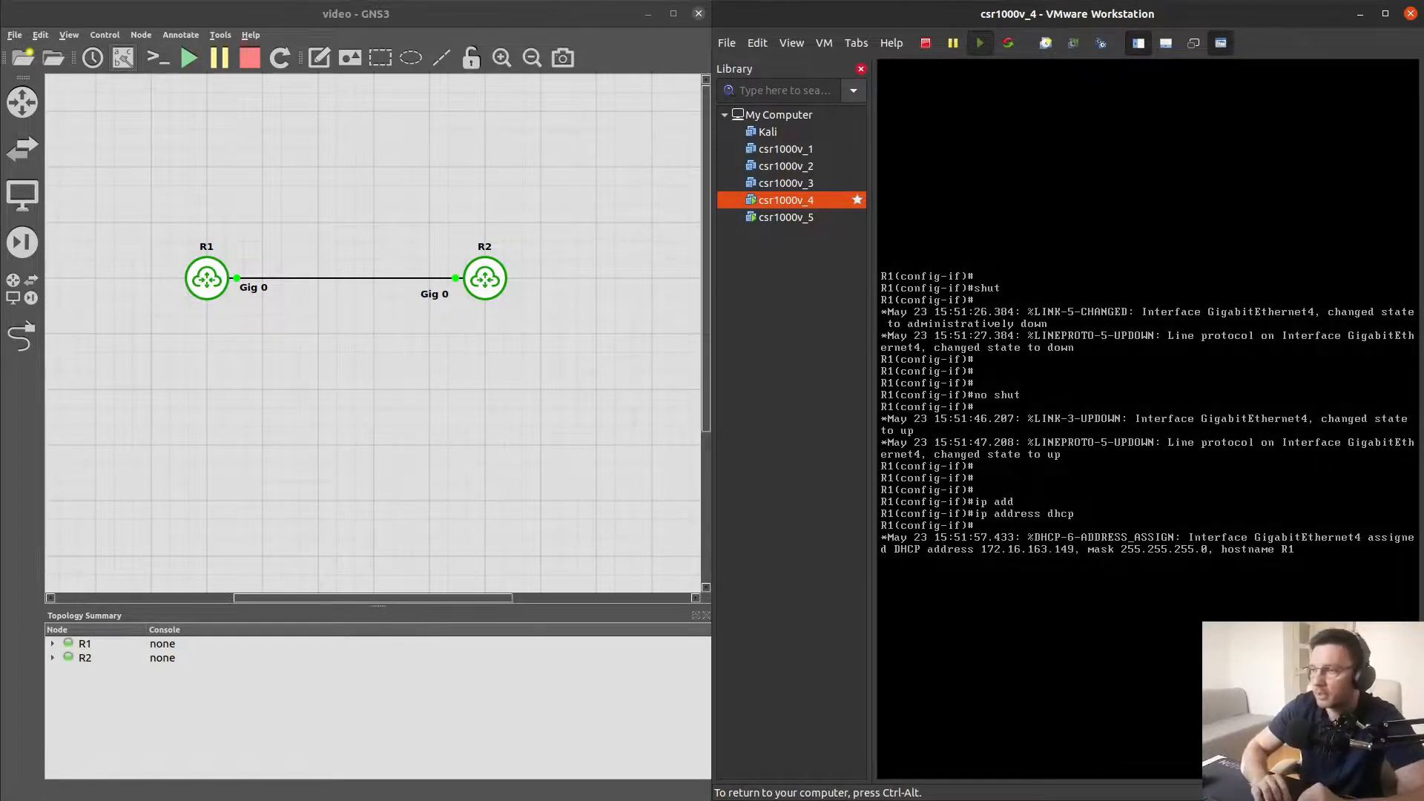
{"action": "key", "text": "Return"}
{"action": "key", "text": "Return"}
{"action": "key", "text": "Return"}
{"action": "key", "text": "Return"}
{"action": "key", "text": "Return"}
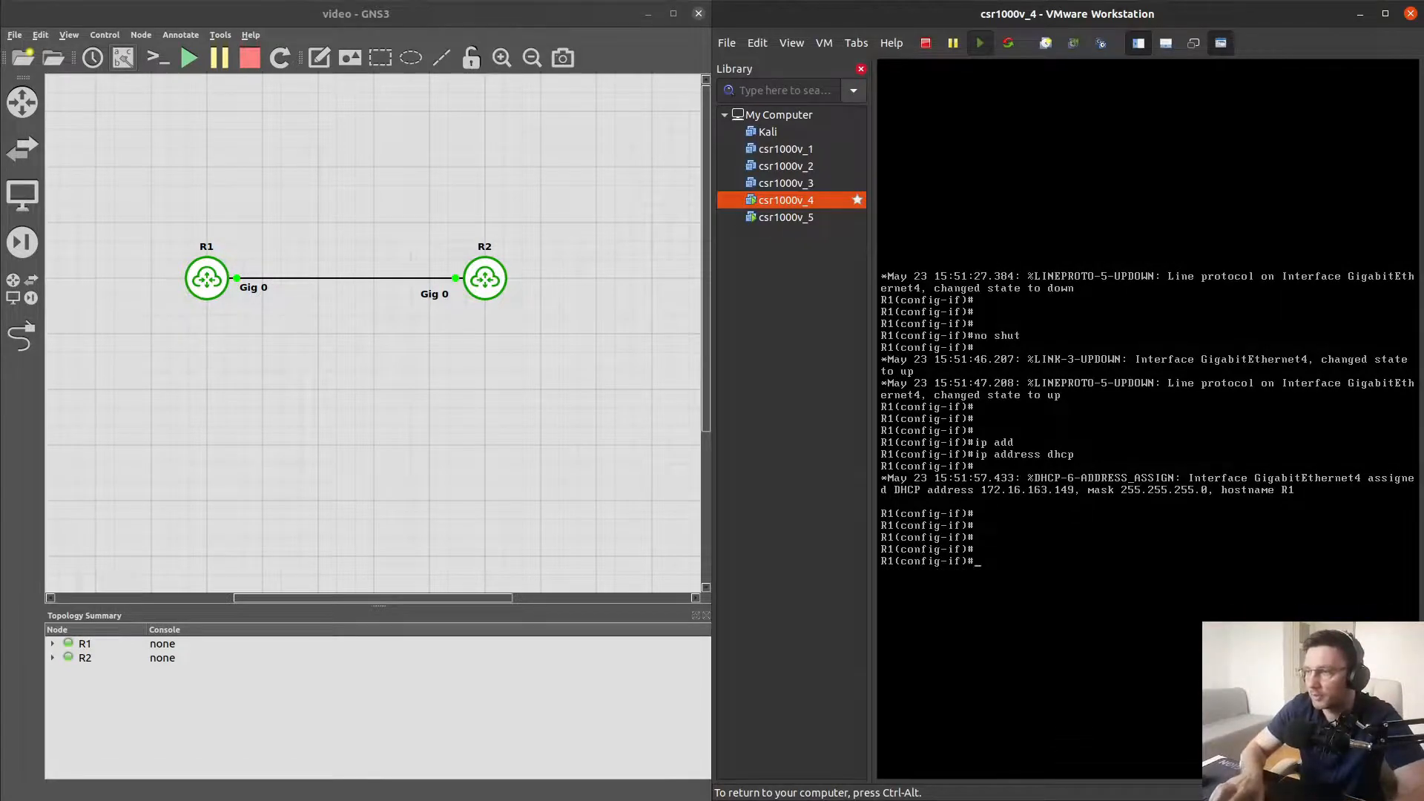
Display R1's brief interface summary and its IP routing table
{"action": "type", "text": "do show ip"}
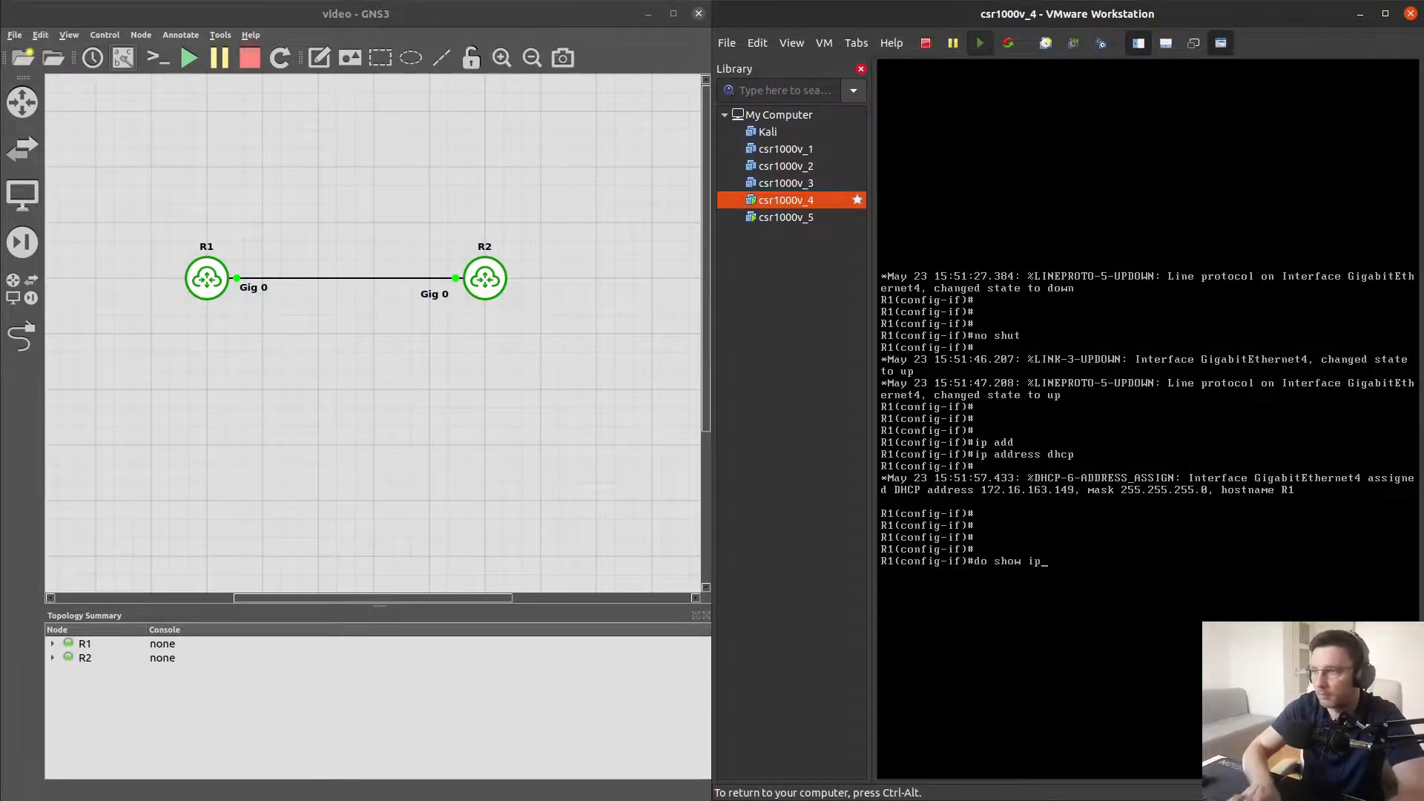
{"action": "type", "text": " int br"}
{"action": "key", "text": "Return"}
{"action": "key", "text": "Return"}
{"action": "key", "text": "Return"}
{"action": "key", "text": "Return"}
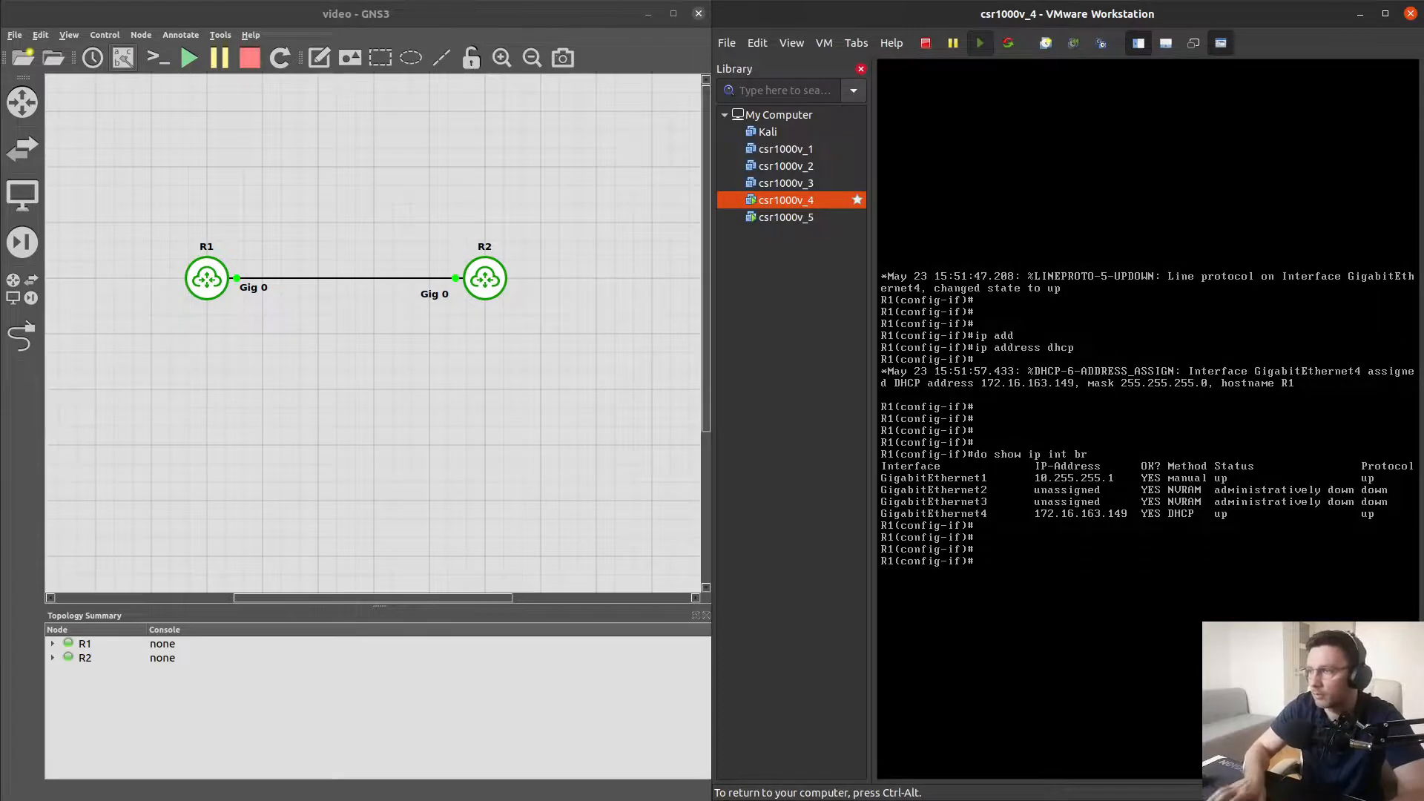
{"action": "type", "text": "do "}
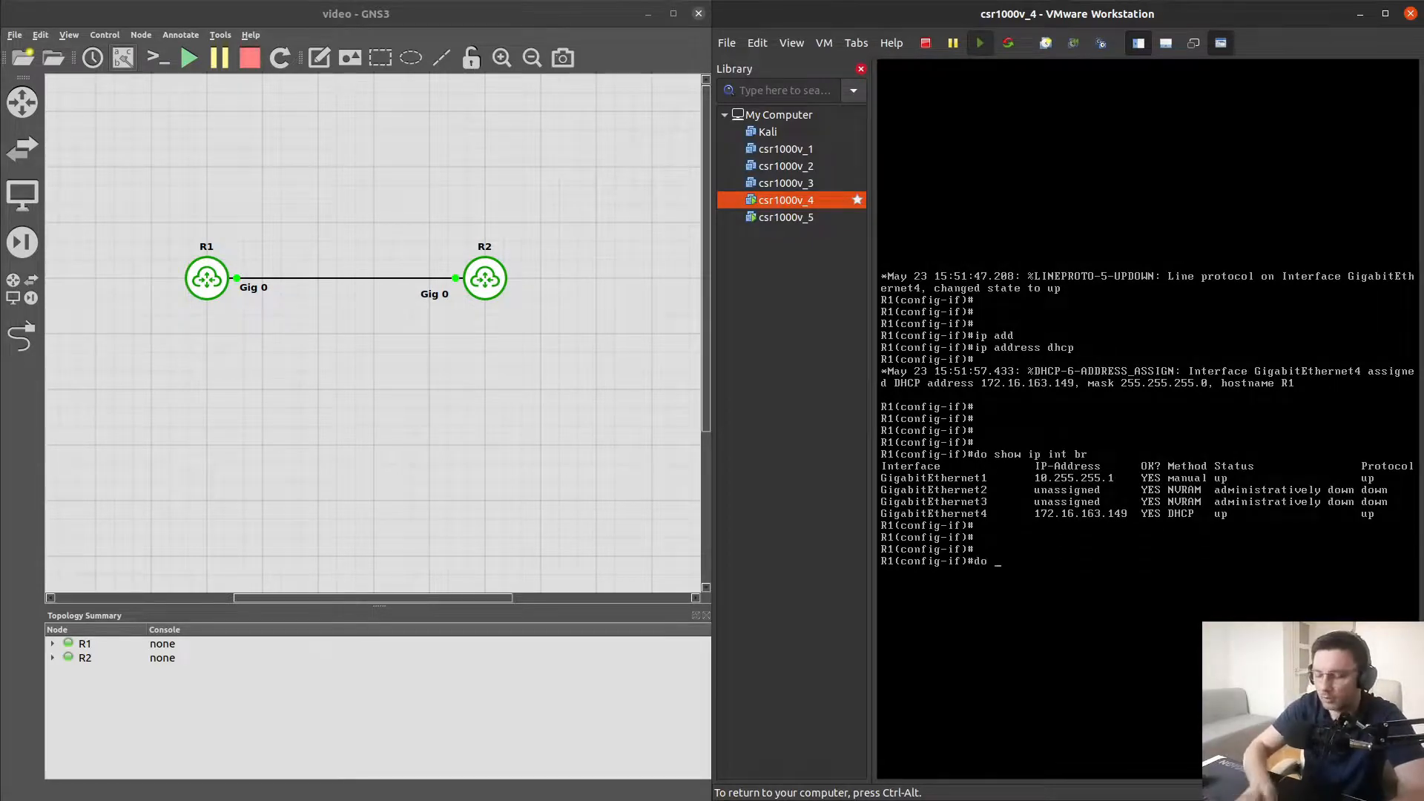
{"action": "type", "text": "show ip route"}
{"action": "key", "text": "Return"}
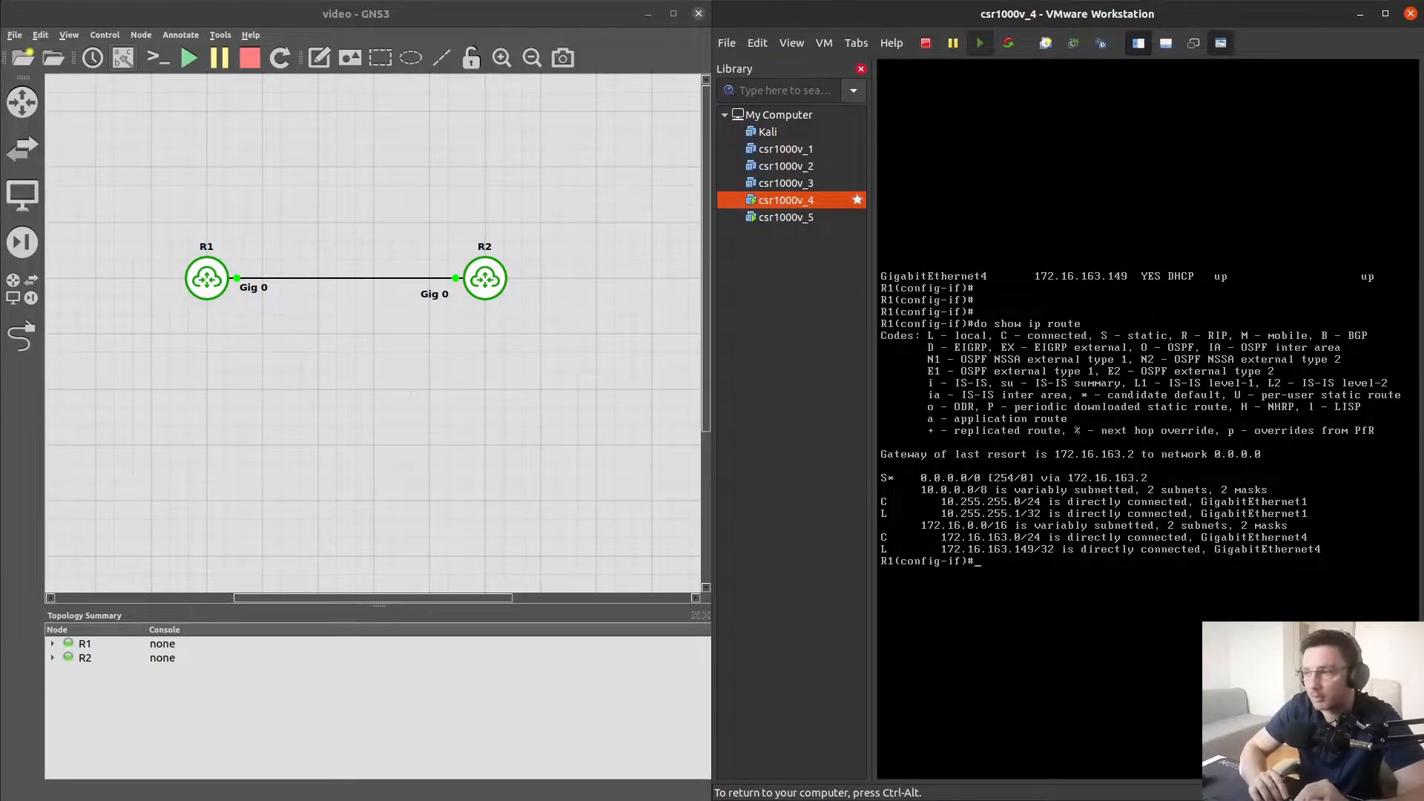
{"action": "key", "text": "Return"}
{"action": "key", "text": "Return"}
{"action": "key", "text": "Return"}
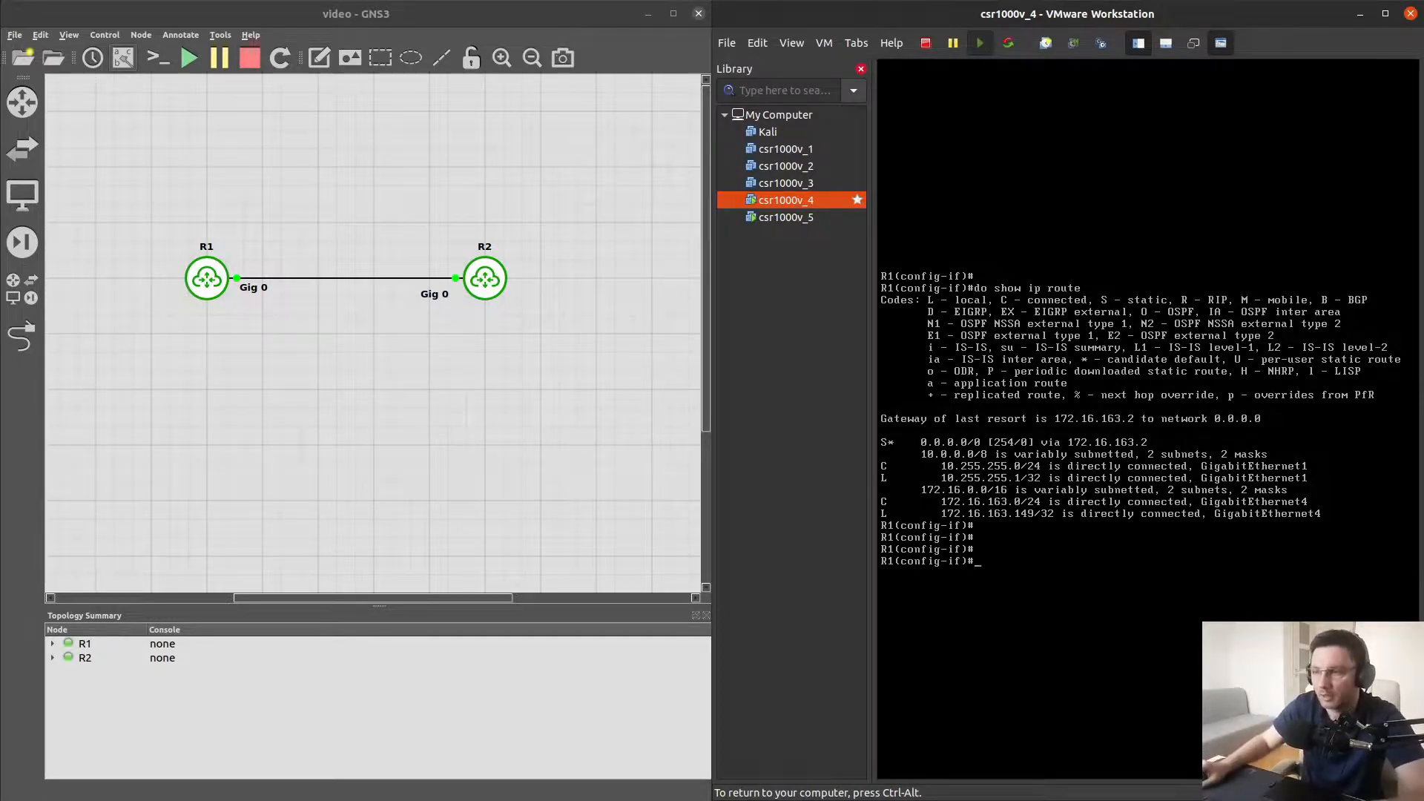
{"action": "key", "text": "ctrl+alt"}
{"action": "key", "text": "super"}
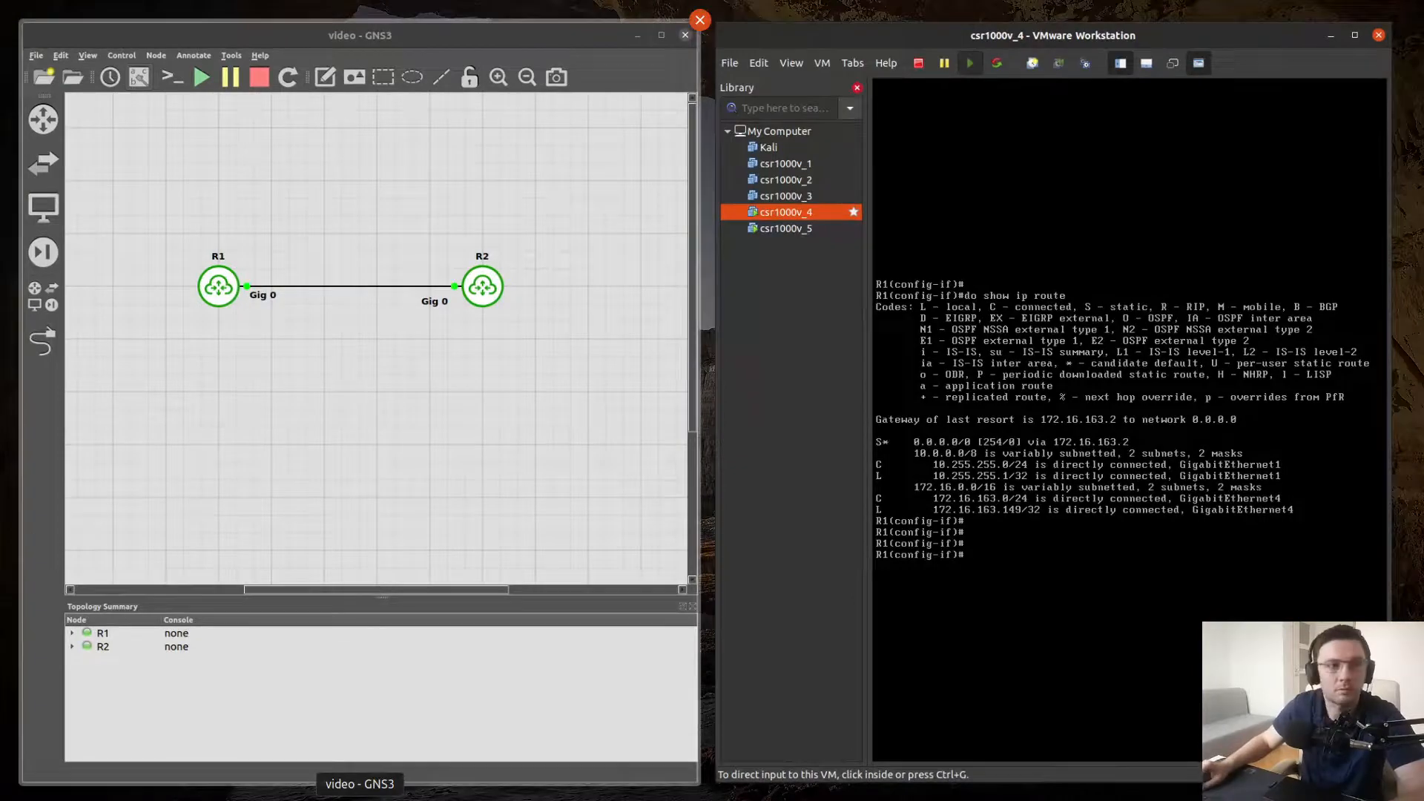
{"action": "key", "text": "super"}
{"action": "key", "text": "super"}
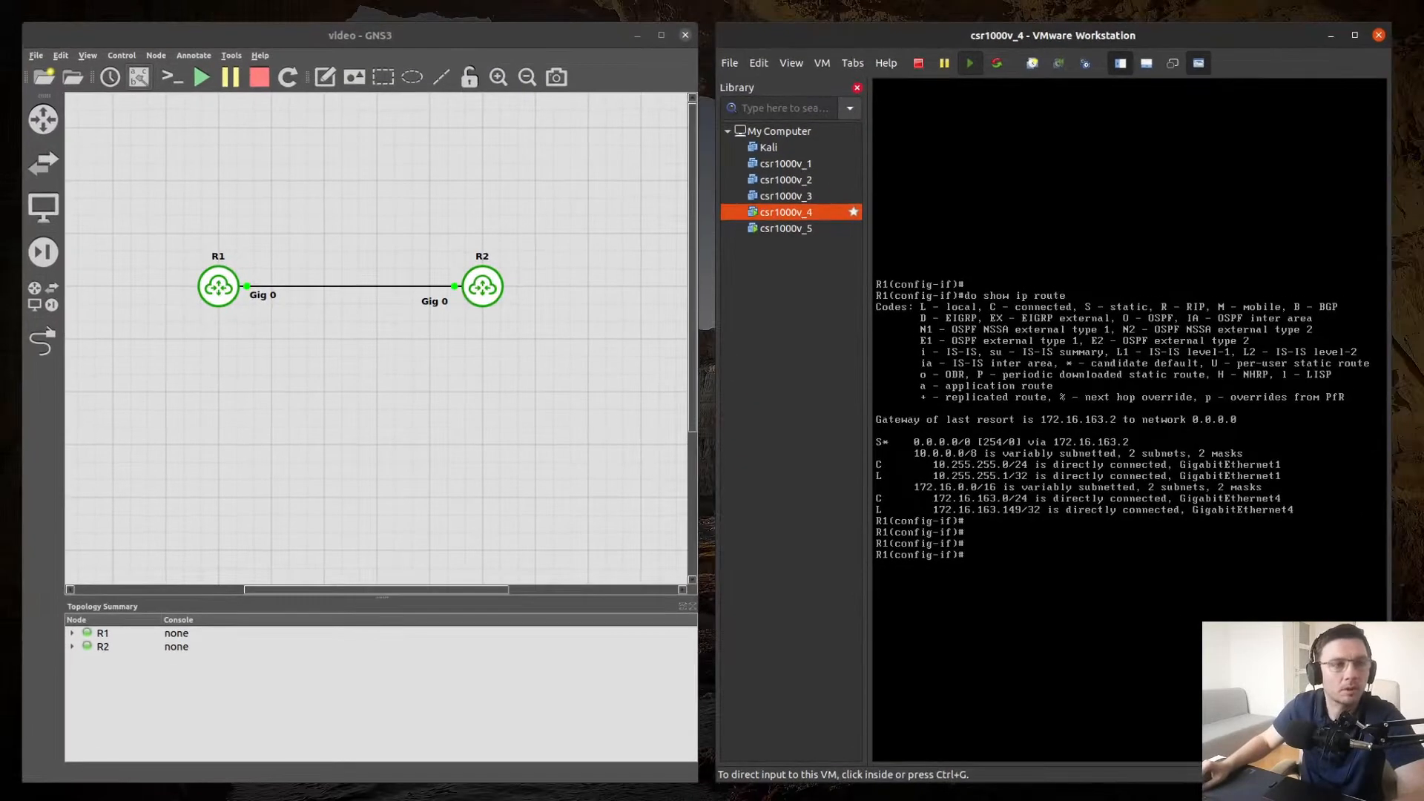
{"action": "key", "text": "super"}
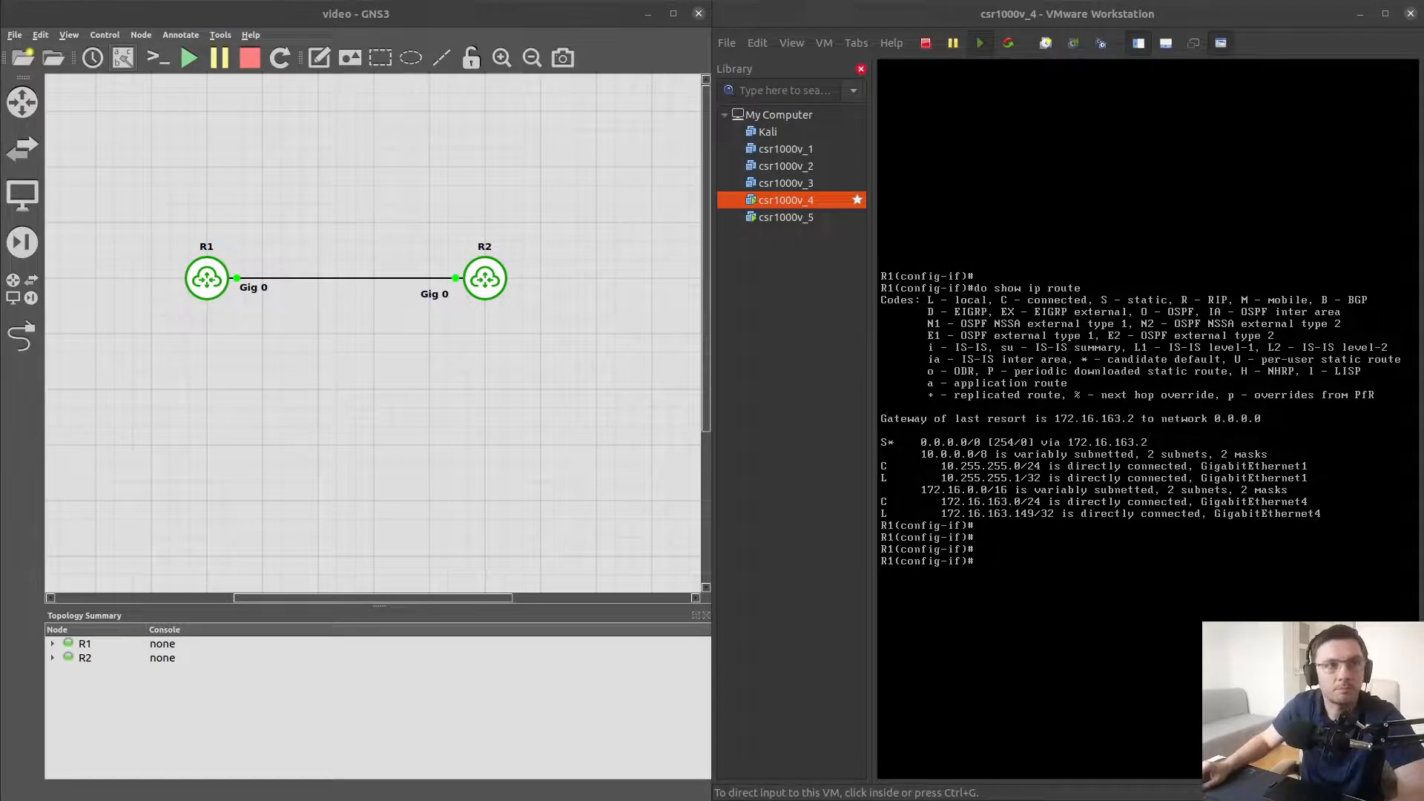
Open a host terminal, snap it to the left half of the screen and enlarge its text
{"action": "key", "text": "ctrl+alt+t"}
{"action": "key", "text": "super+Left"}
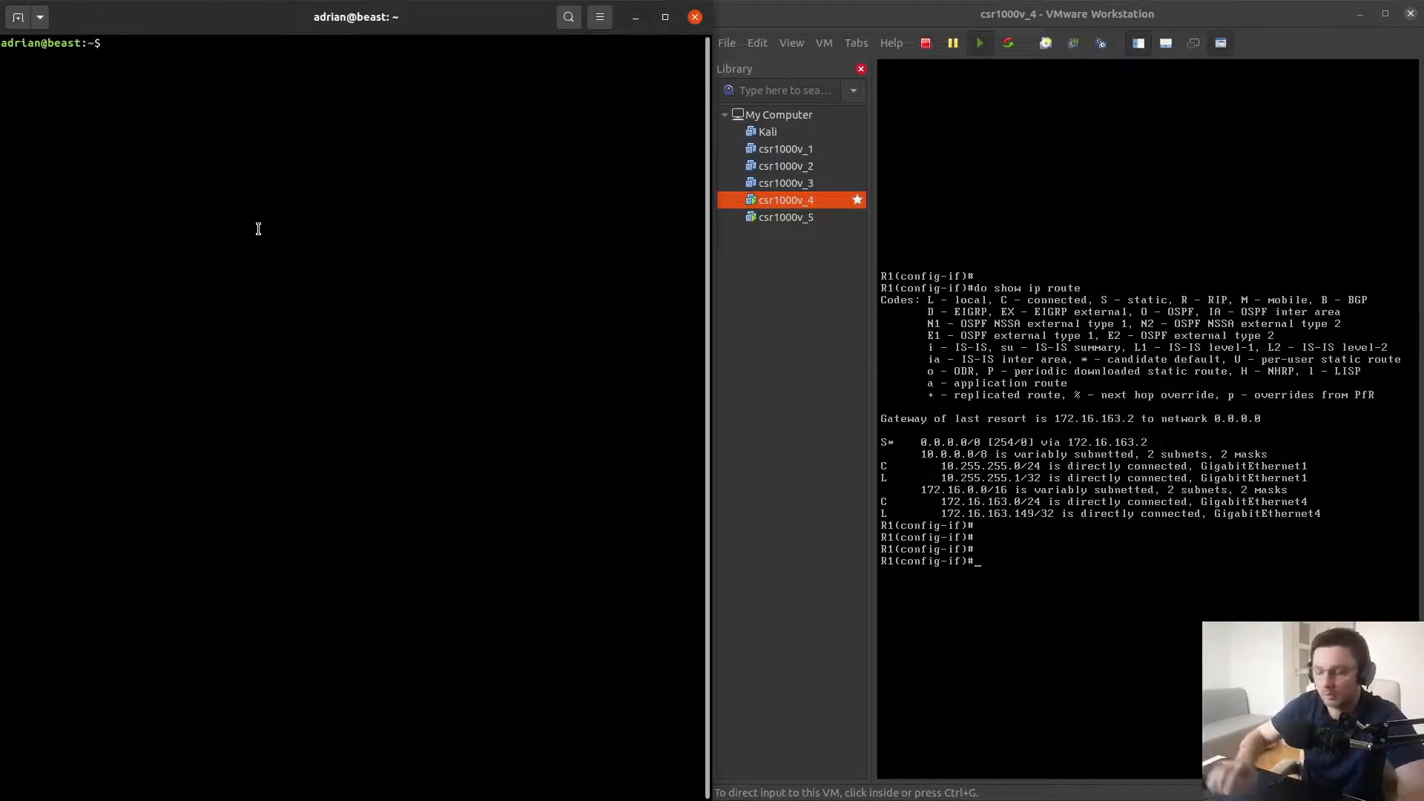
{"action": "key", "text": "ctrl+plus"}
{"action": "key", "text": "ctrl+plus"}
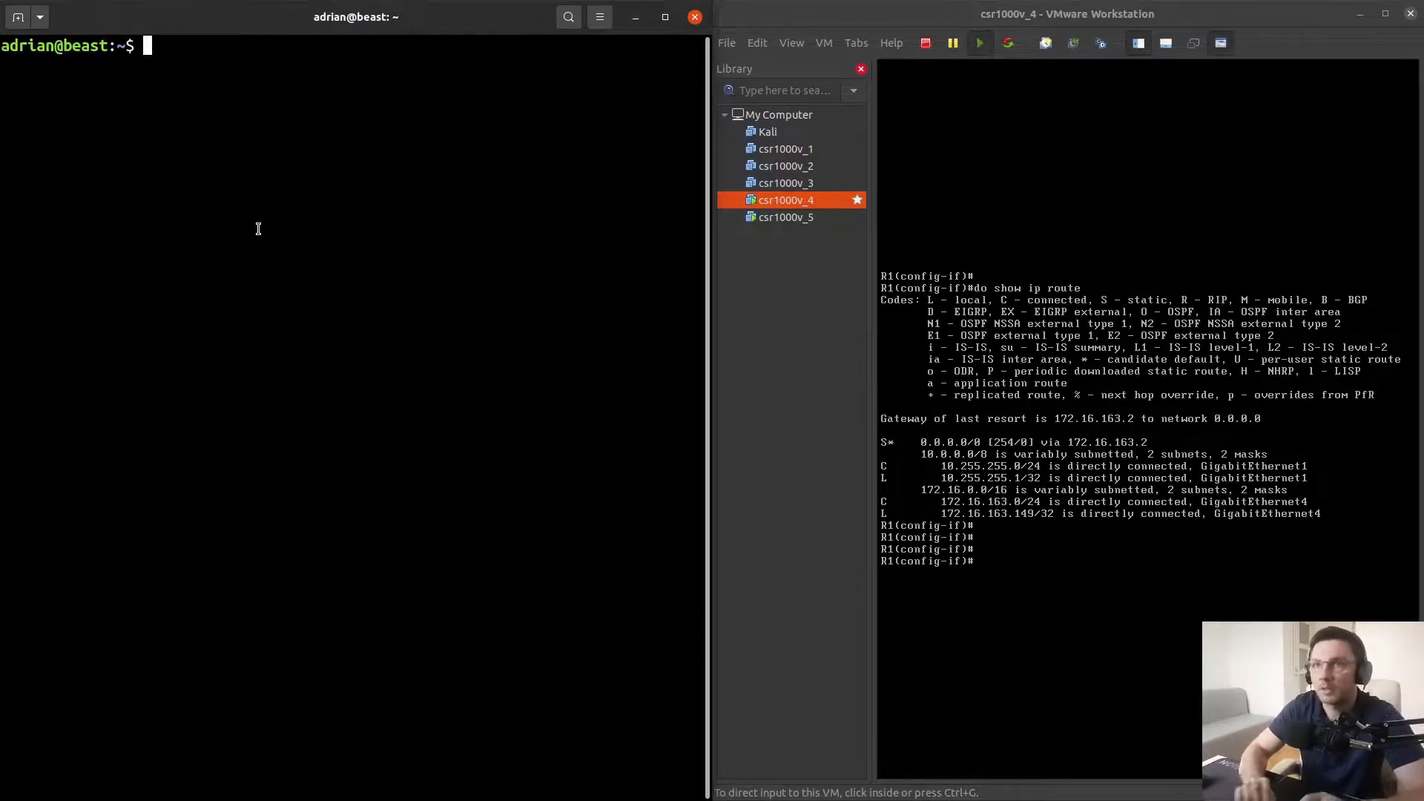
Ping R1's GigabitEthernet4 address 172.16.163.149 from the host terminal, then stop the ping
{"action": "key", "text": "Return"}
{"action": "key", "text": "Return"}
{"action": "key", "text": "Return"}
{"action": "type", "text": "ping "}
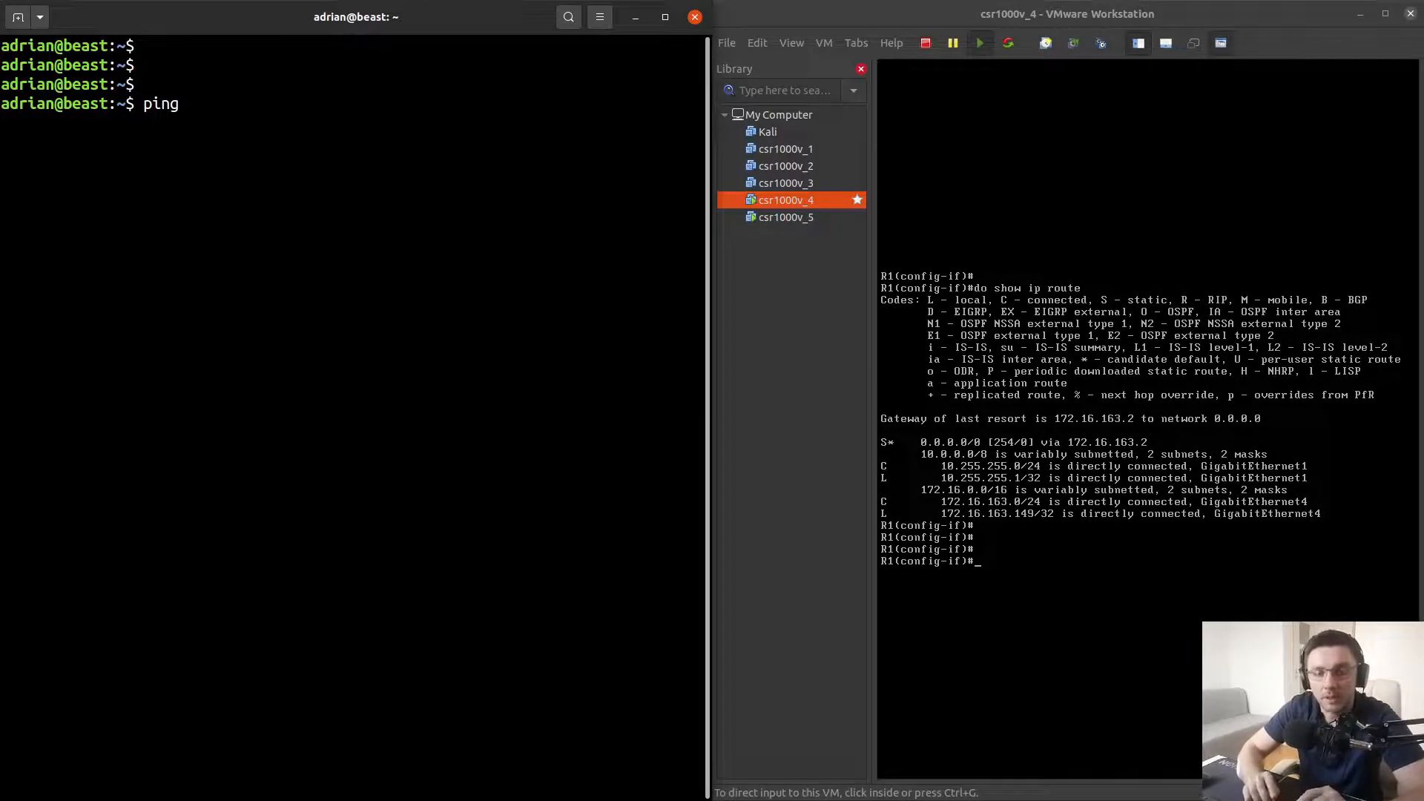
{"action": "type", "text": "172"}
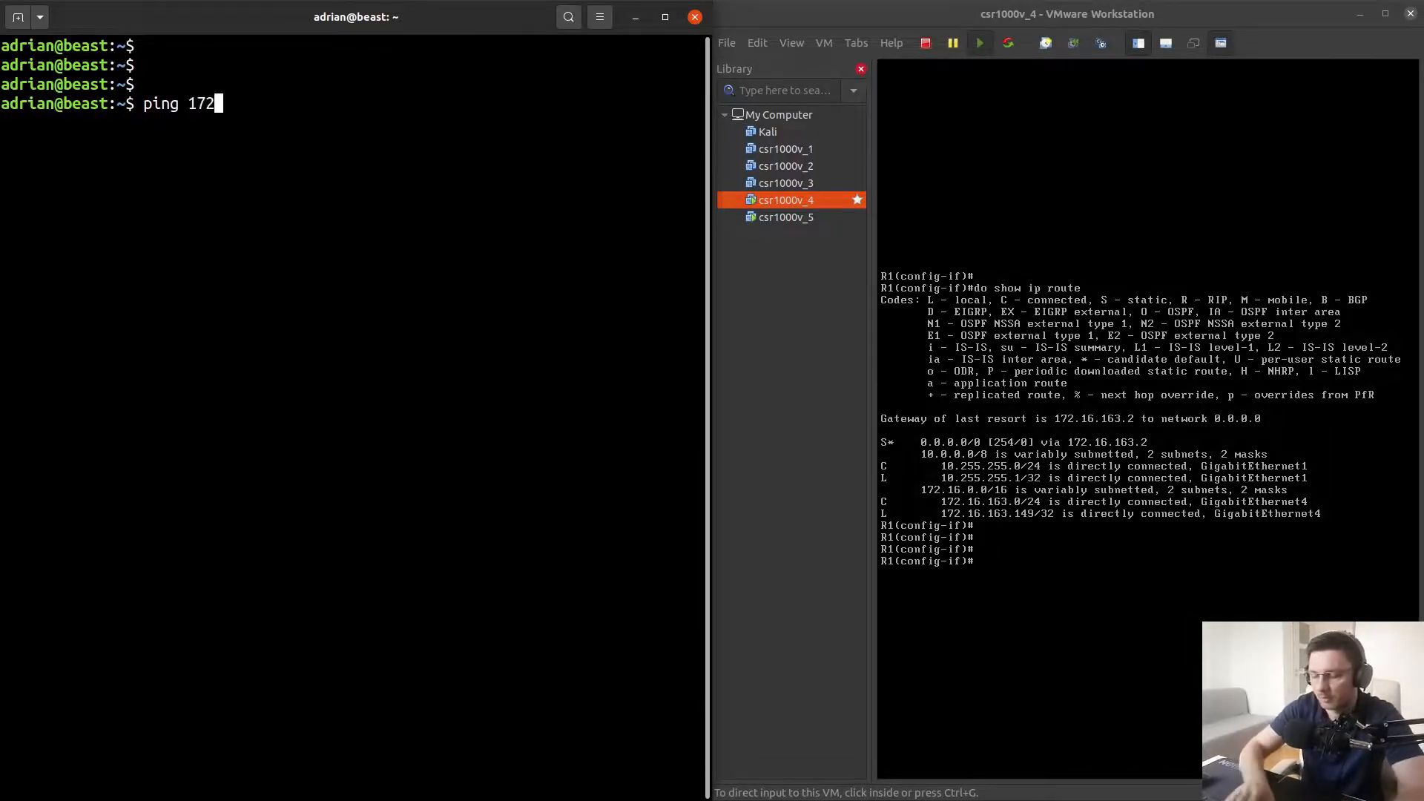
{"action": "type", "text": ".16.163."}
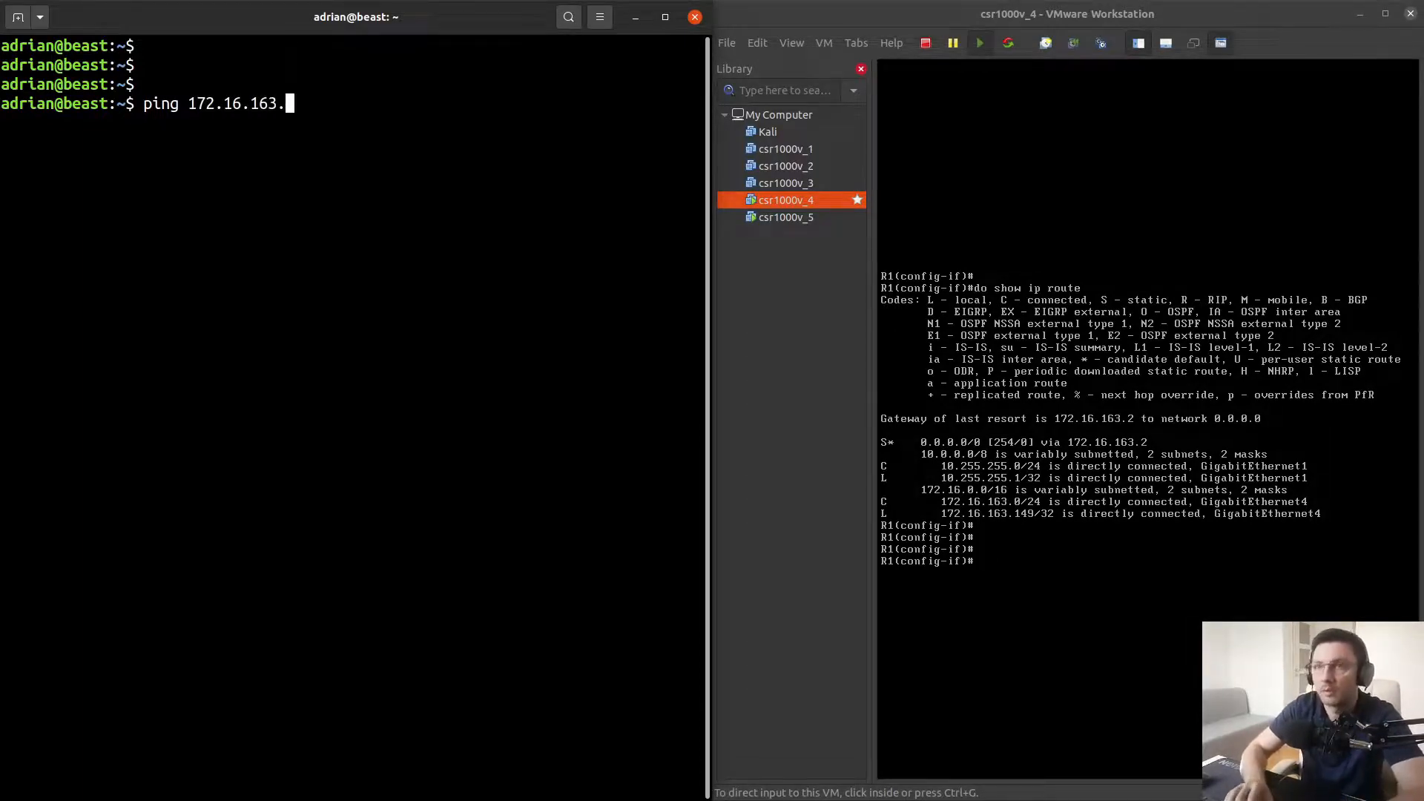
{"action": "type", "text": "149"}
{"action": "key", "text": "Return"}
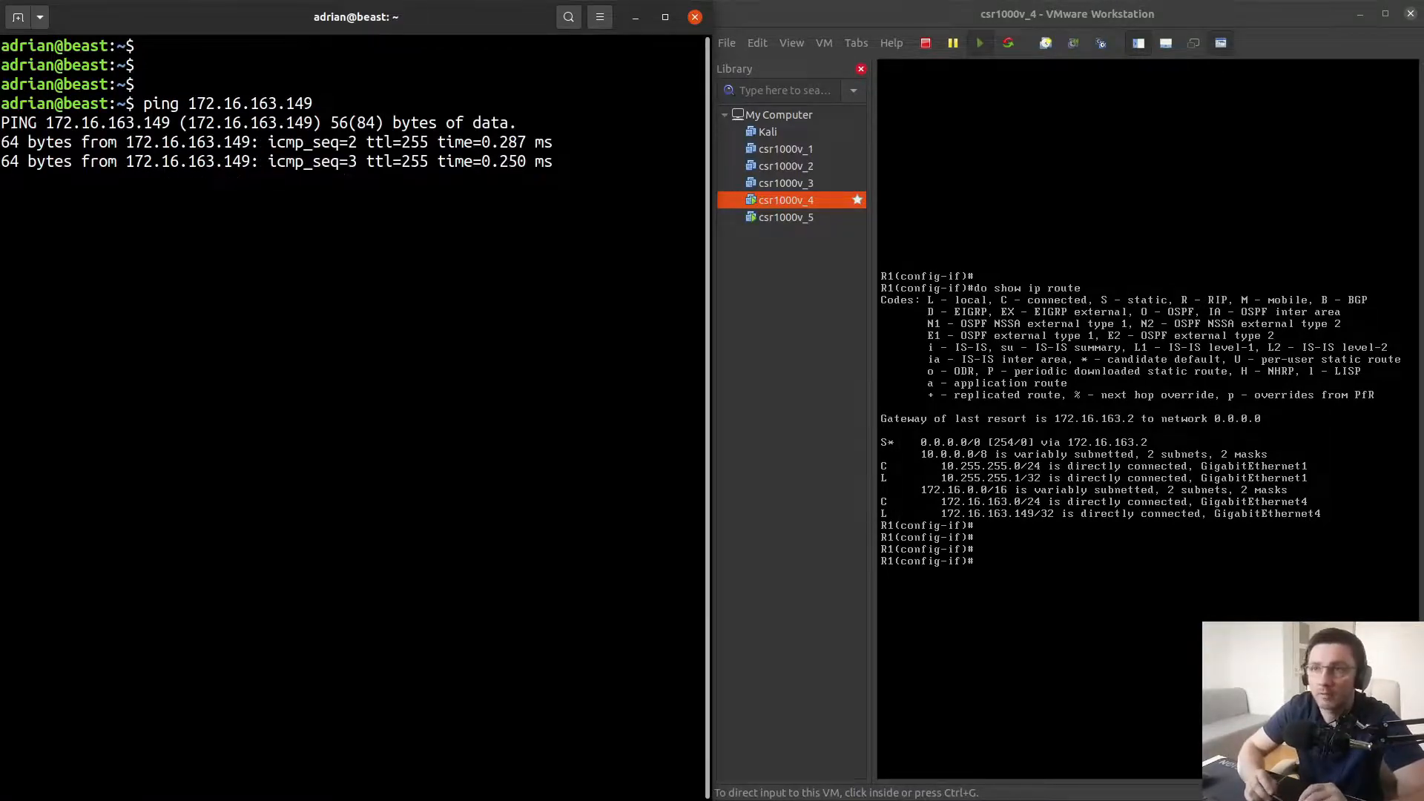
{"action": "key", "text": "ctrl+c"}
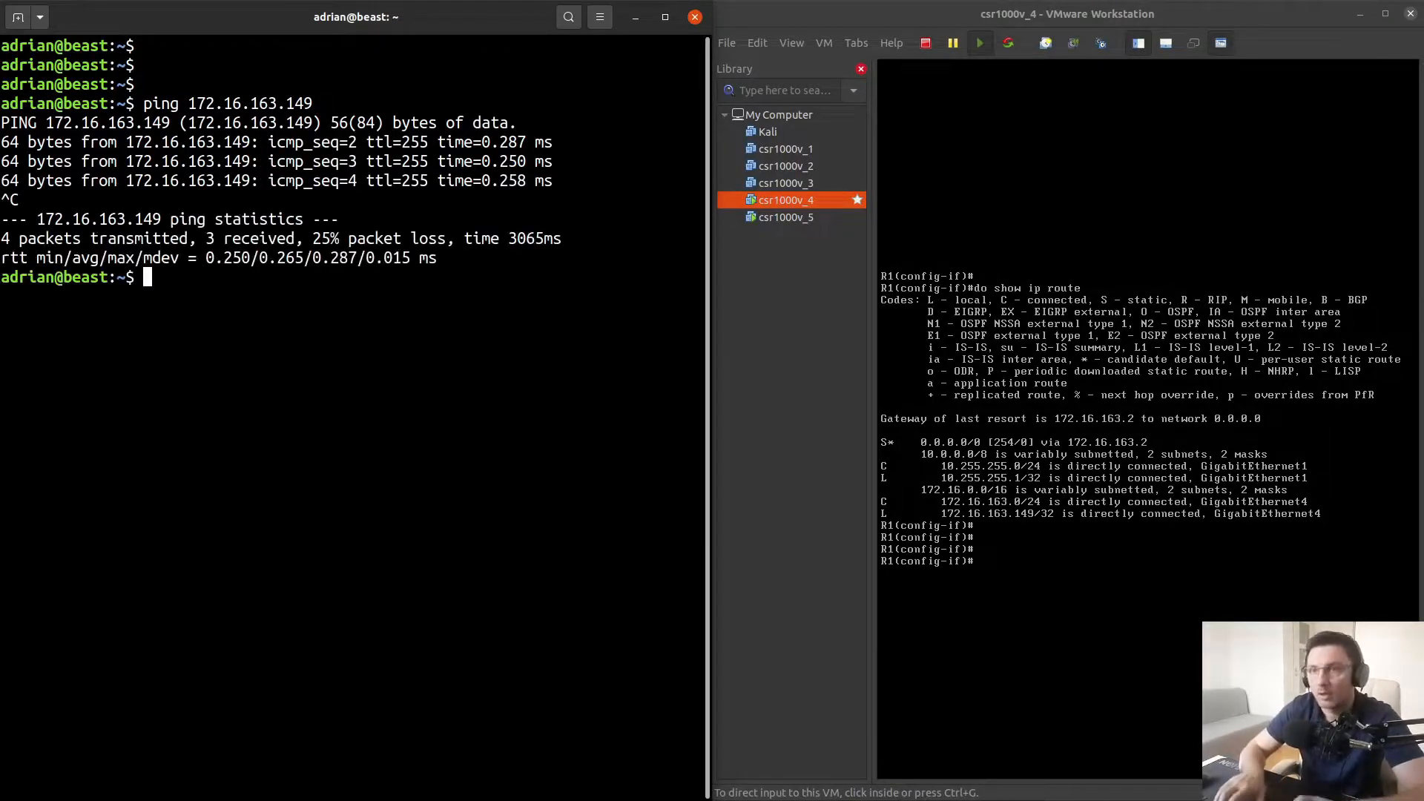
Add a host route to 10.255.255.0/24 via 172.16.163.149 with sudo, entering the sudo password
{"action": "key", "text": "Return"}
{"action": "key", "text": "Return"}
{"action": "key", "text": "Return"}
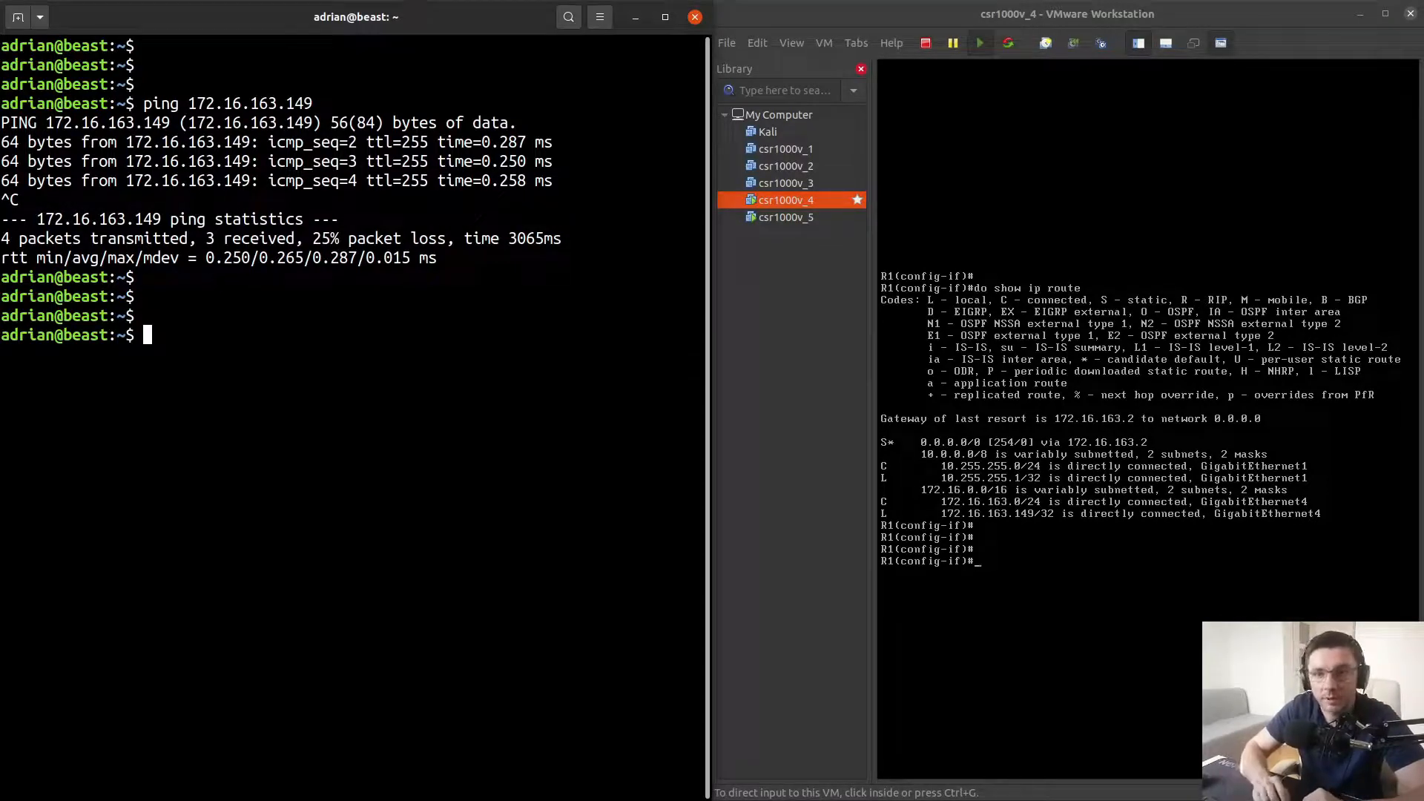
{"action": "type", "text": "sudo "}
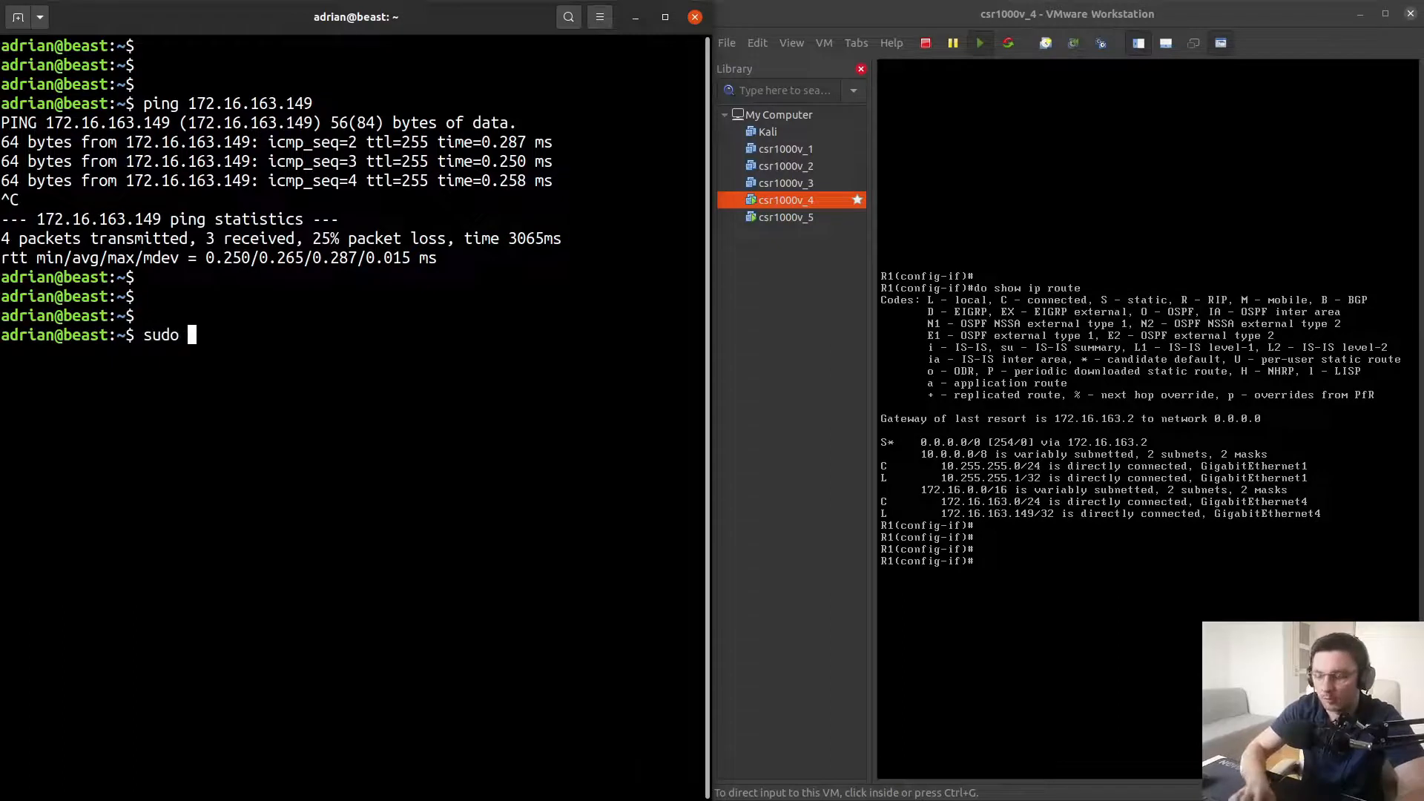
{"action": "type", "text": "ip route ad"}
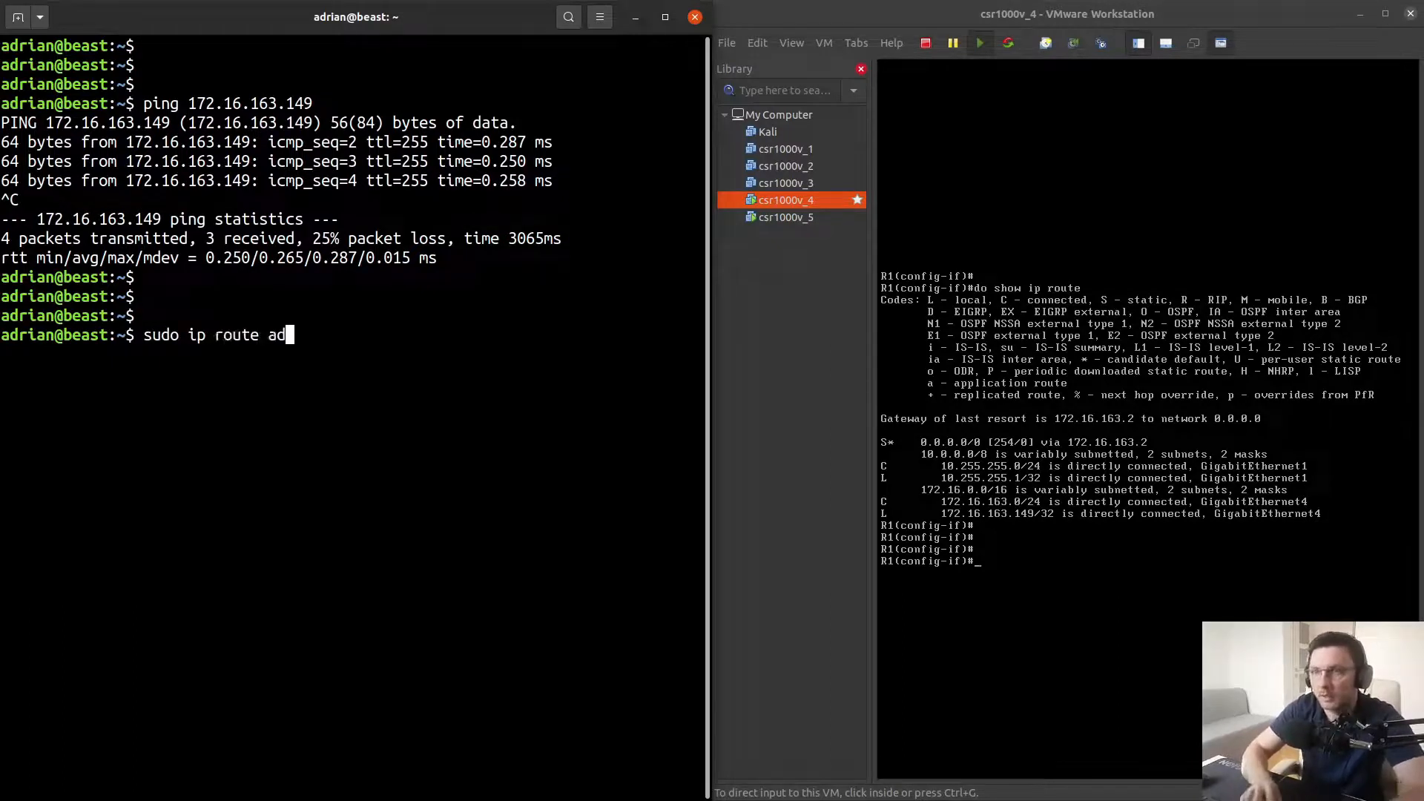
{"action": "type", "text": "d 10.2"}
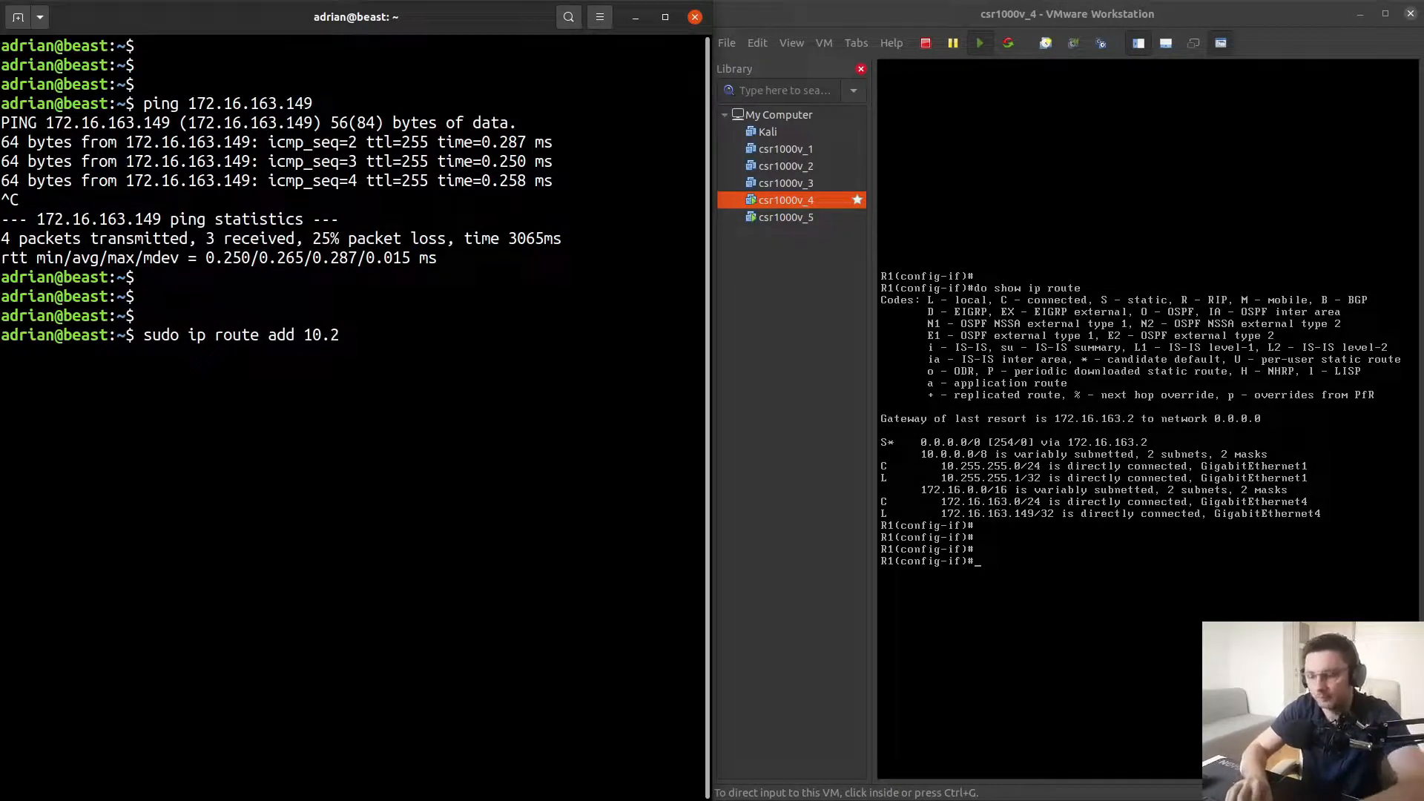
{"action": "type", "text": "55.255.0/2"}
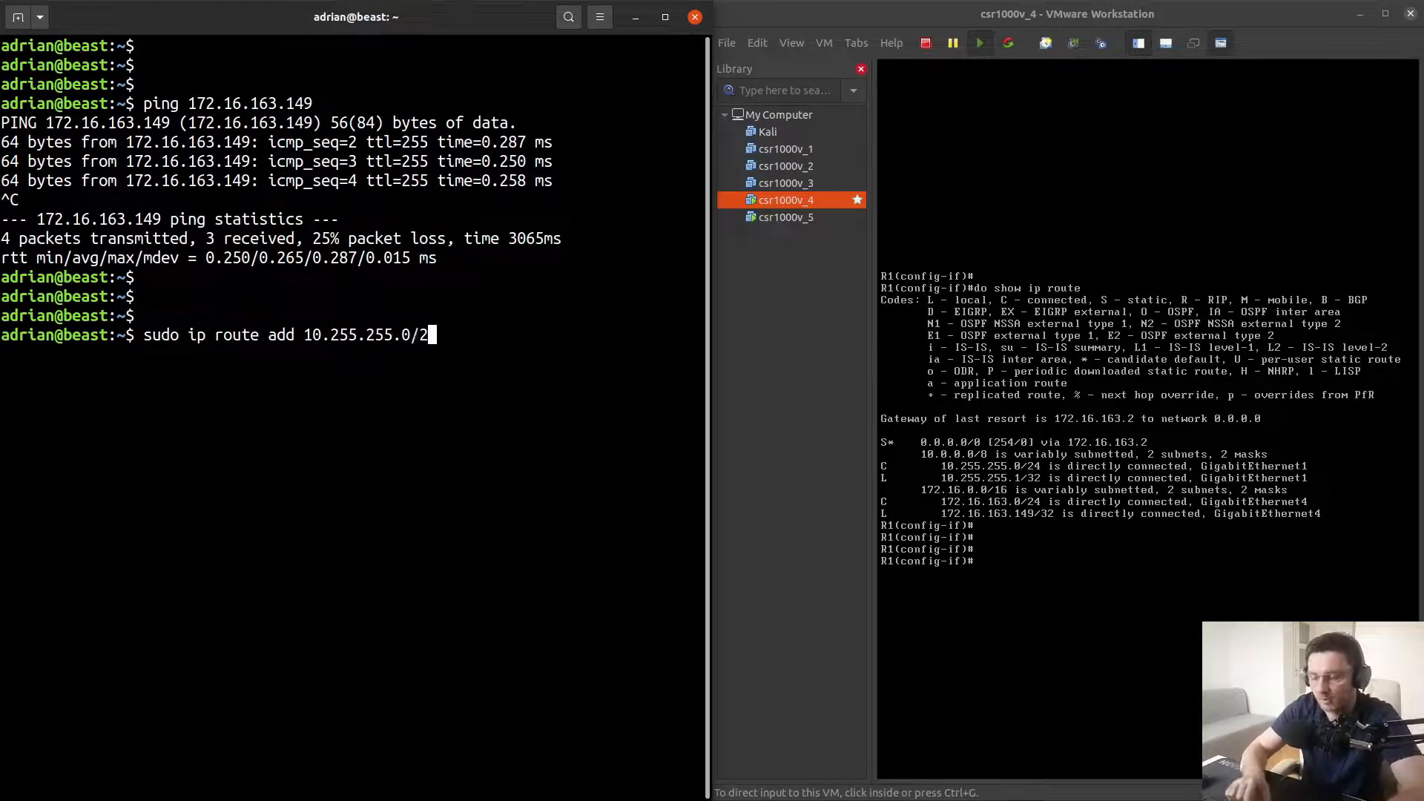
{"action": "type", "text": "4 via"}
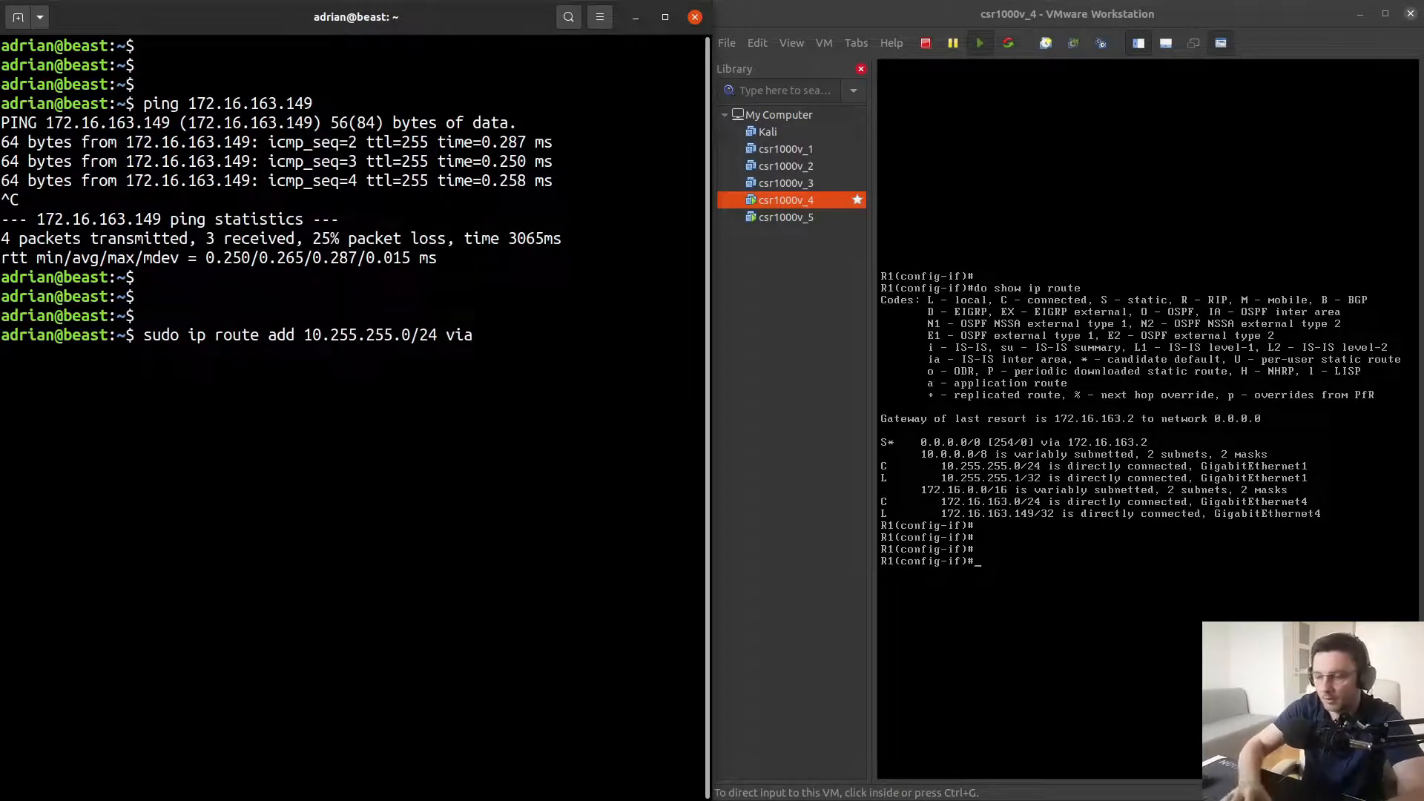
{"action": "type", "text": " 172.16"}
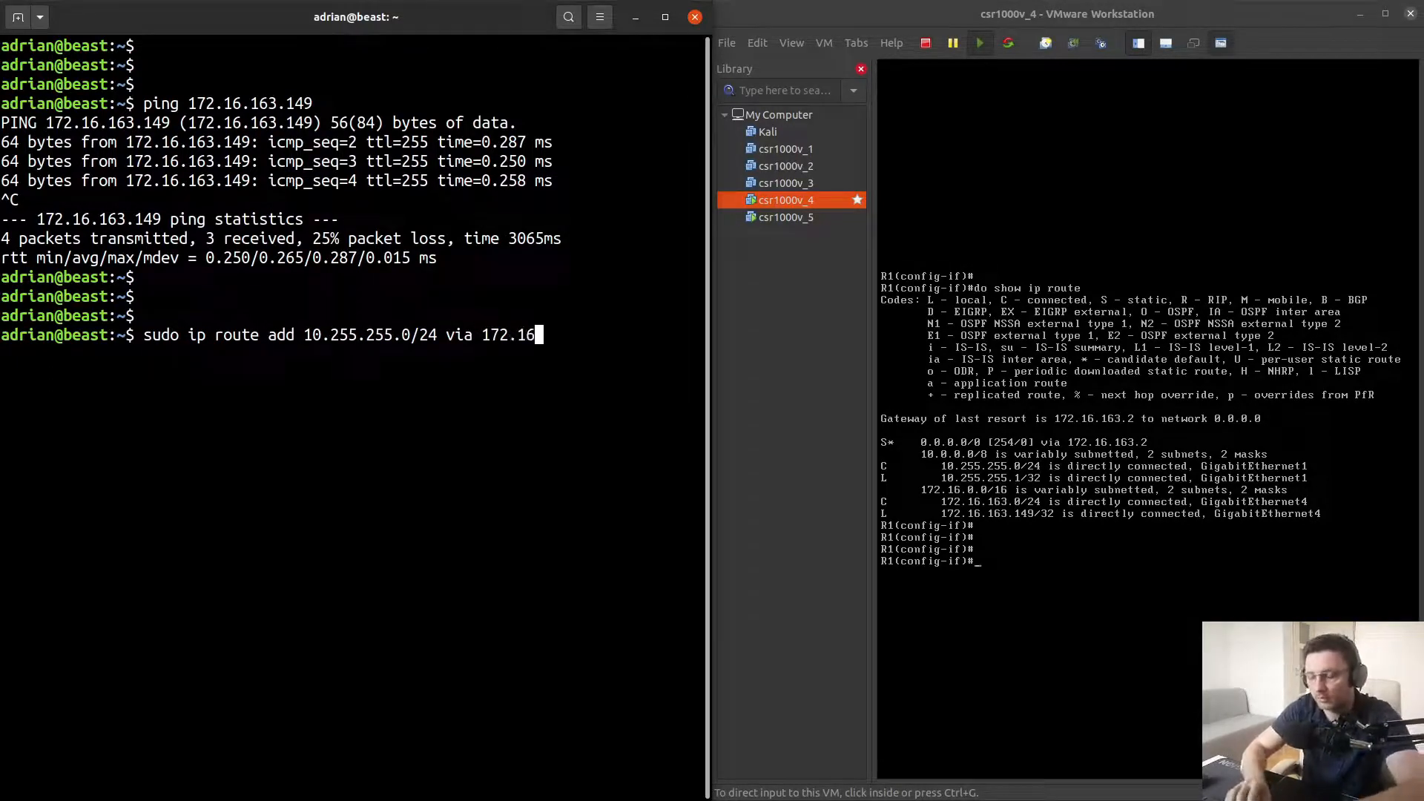
{"action": "type", "text": ".16"}
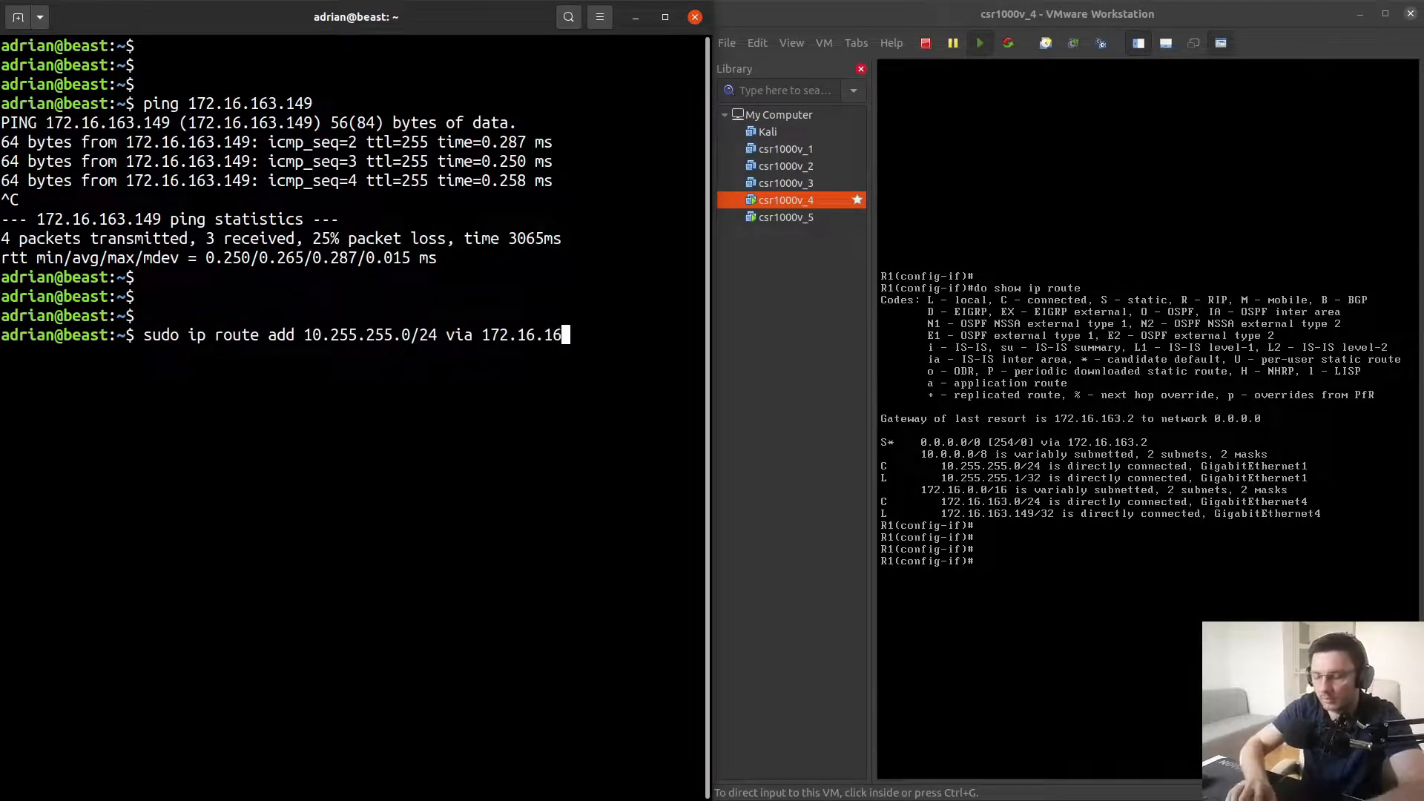
{"action": "type", "text": "3.149"}
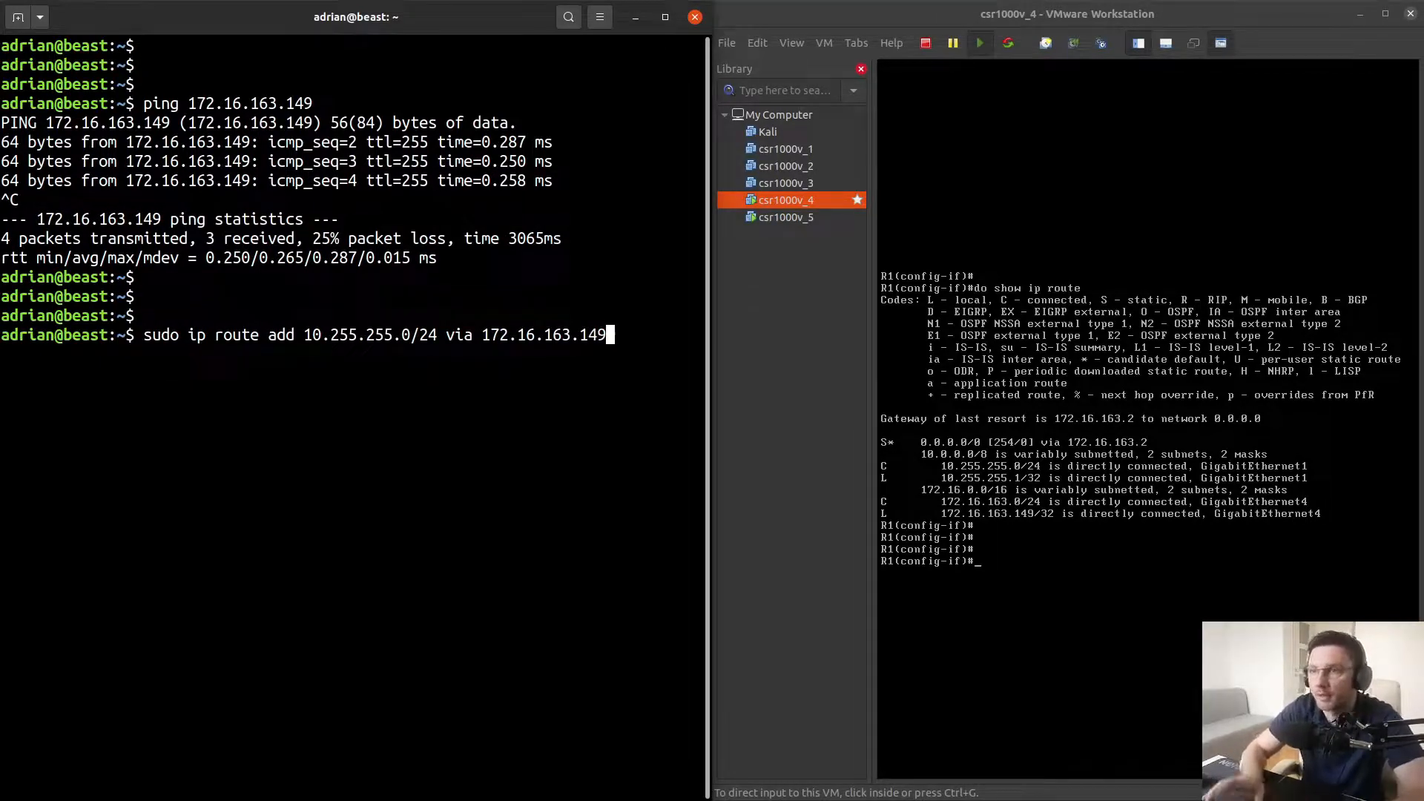
{"action": "key", "text": "Return"}
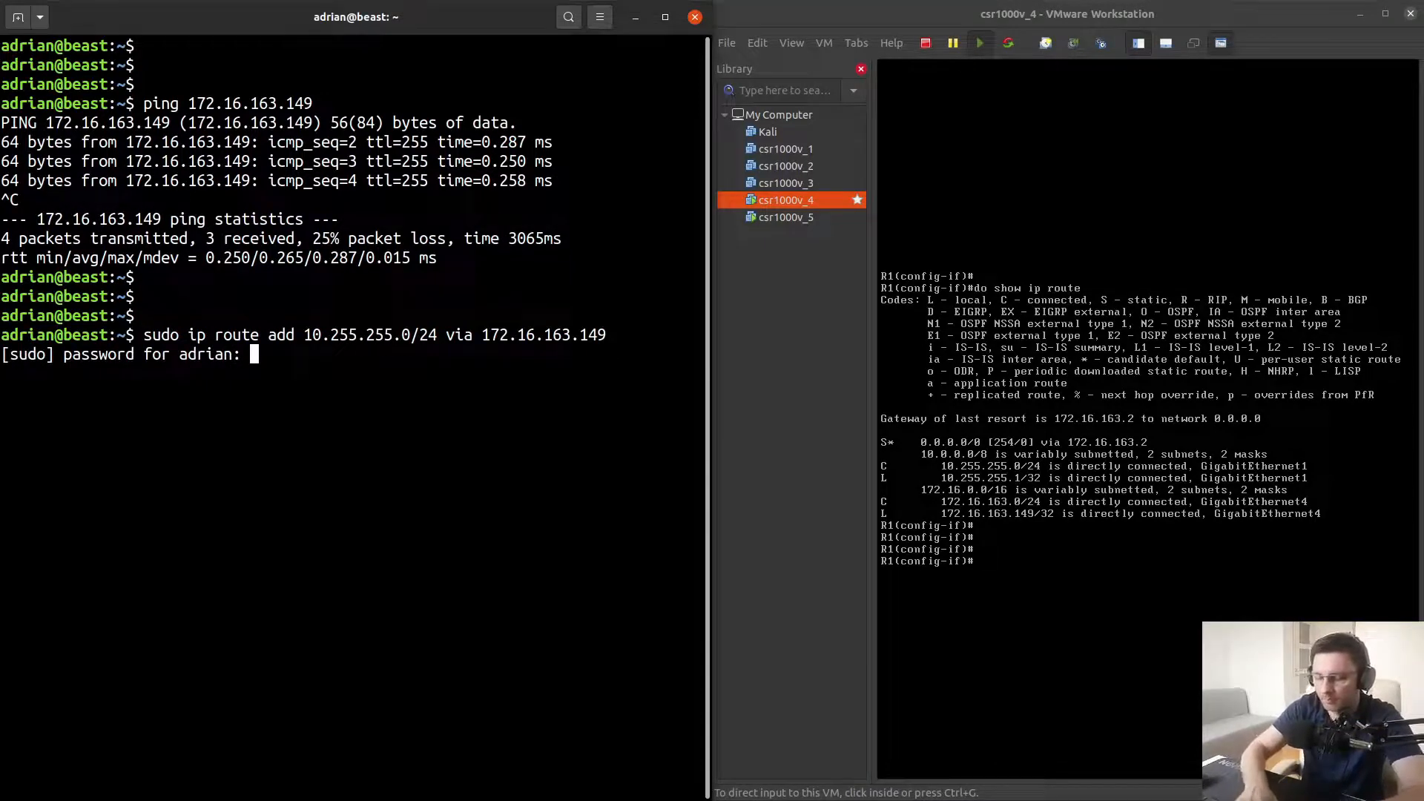
{"action": "key", "text": "Return"}
{"action": "key", "text": "Return"}
{"action": "key", "text": "Return"}
{"action": "key", "text": "Return"}
{"action": "key", "text": "Return"}
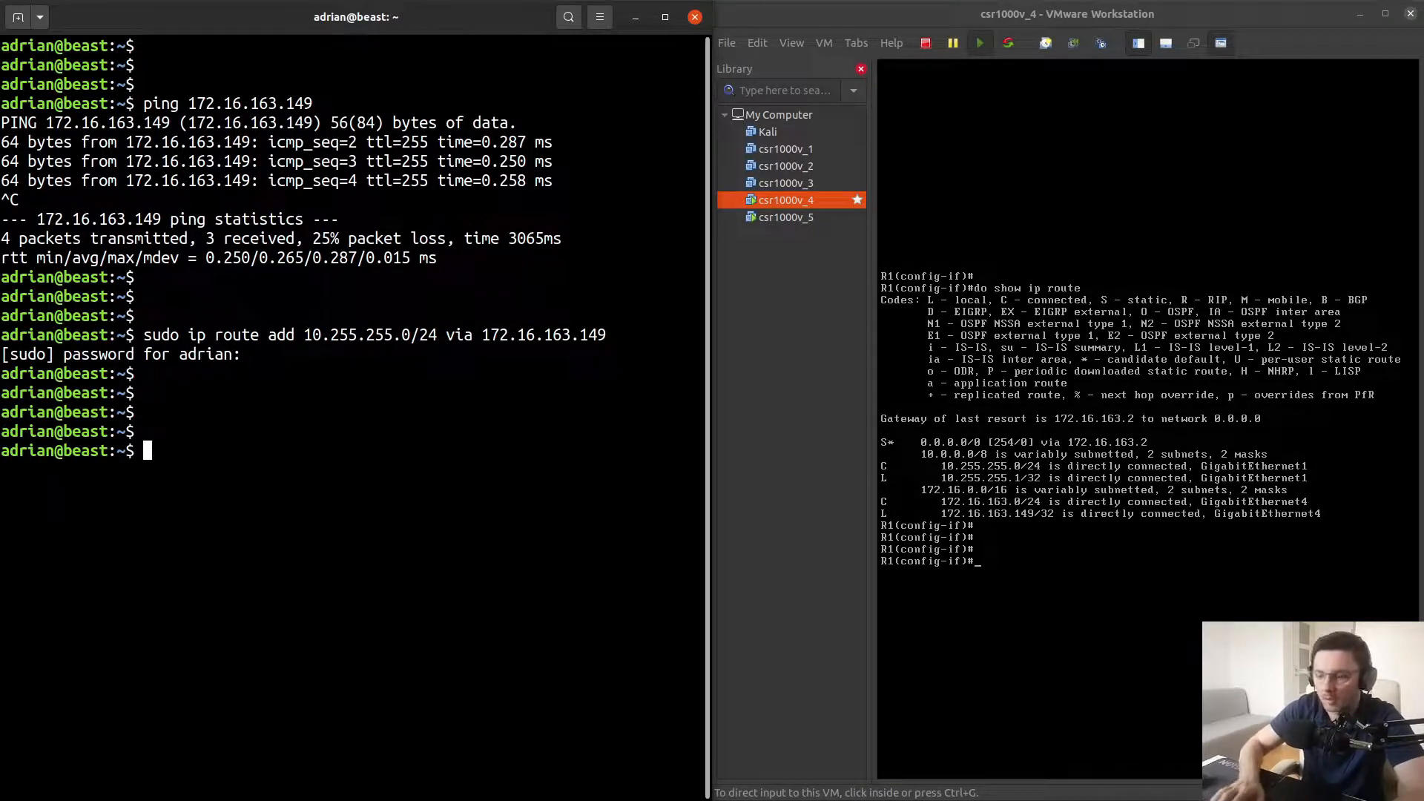
Ping R2 at 10.255.255.2 from the host to test the new route, then stop the ping
{"action": "type", "text": "ping "}
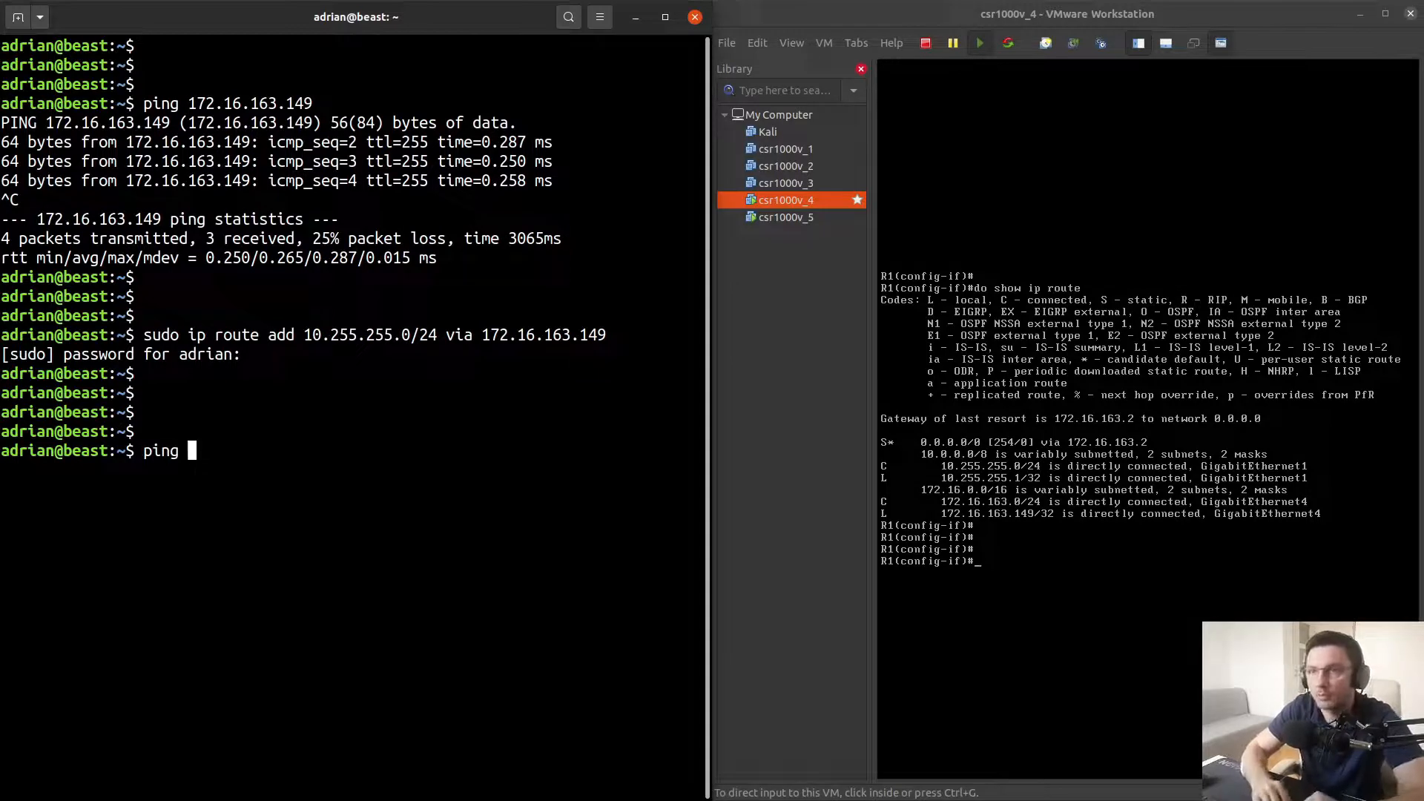
{"action": "type", "text": "10.2"}
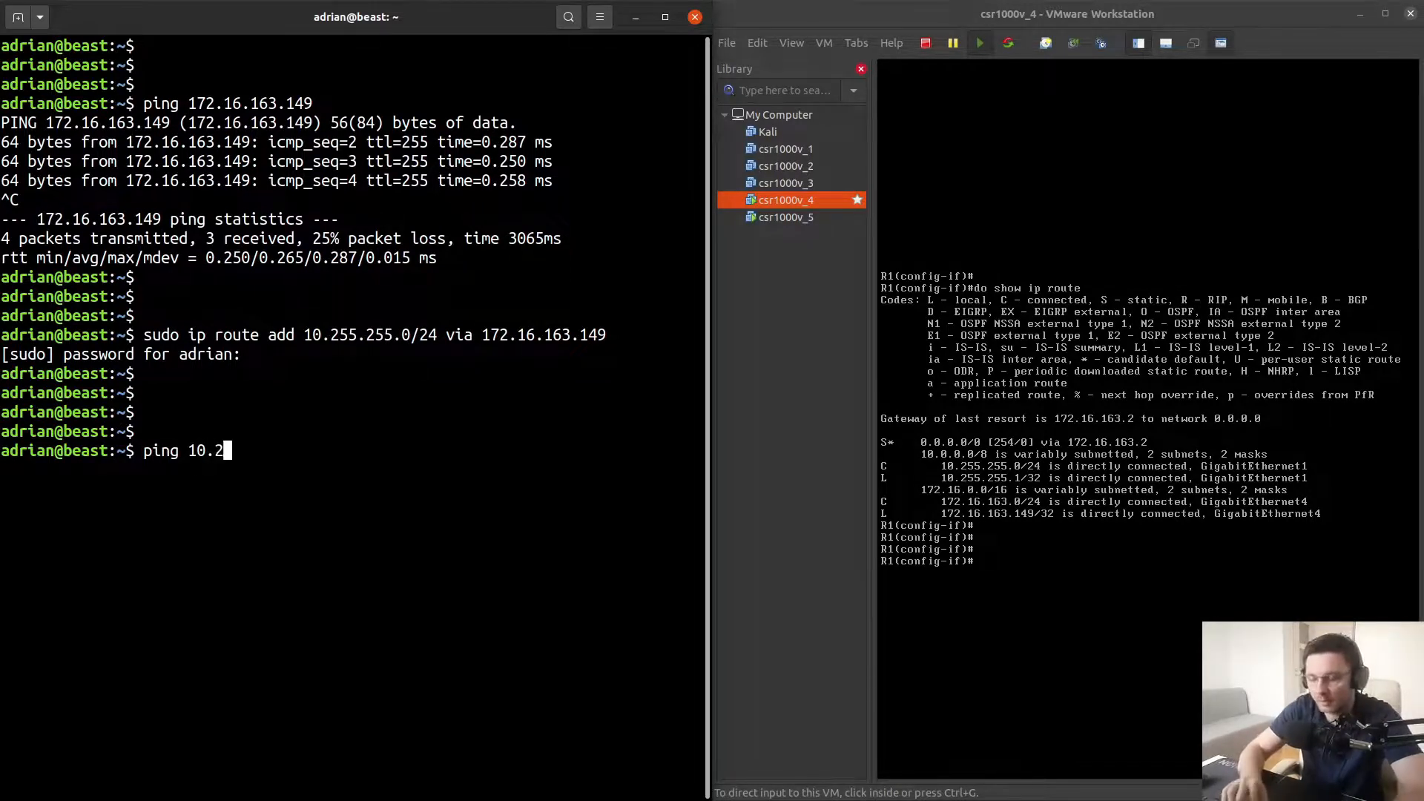
{"action": "type", "text": "55.255.2"}
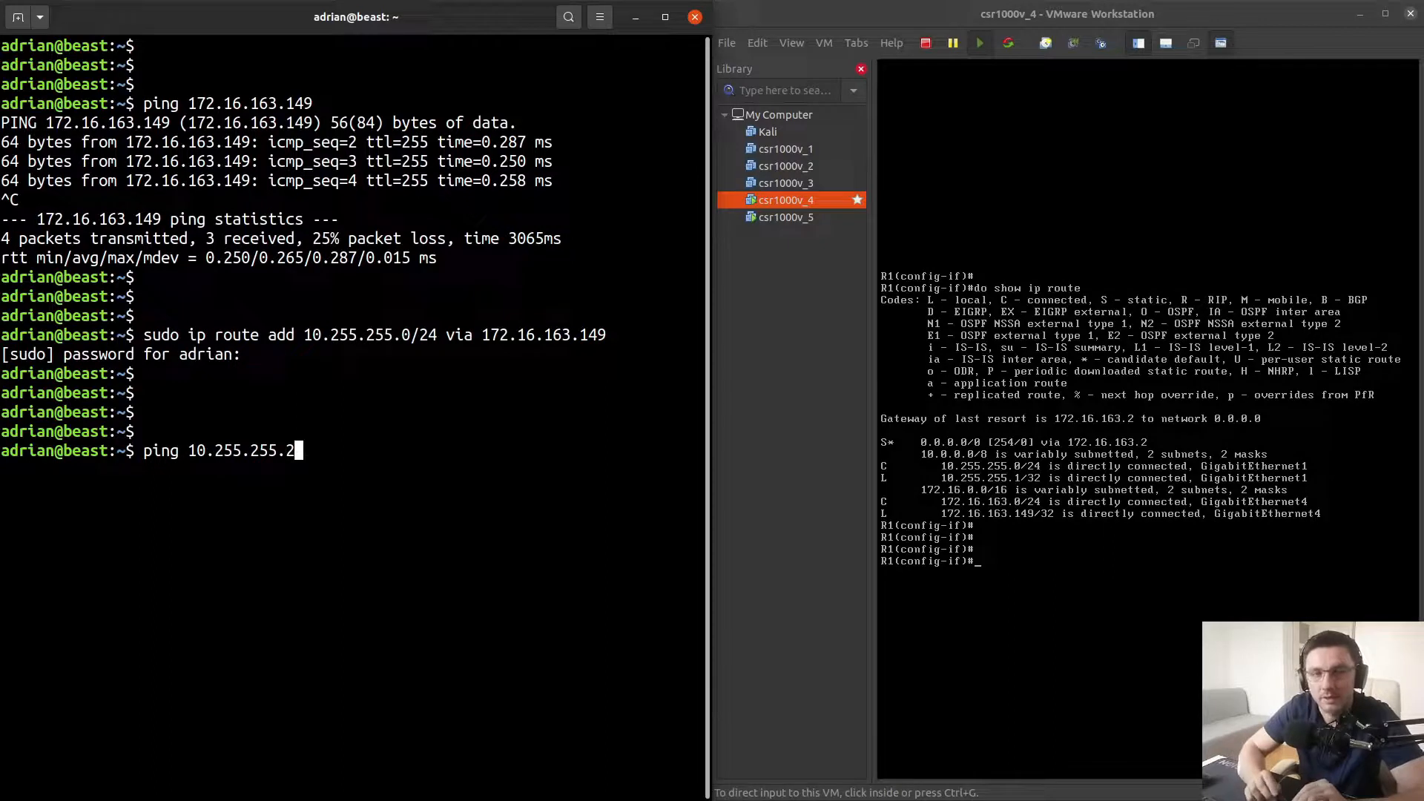
{"action": "key", "text": "Return"}
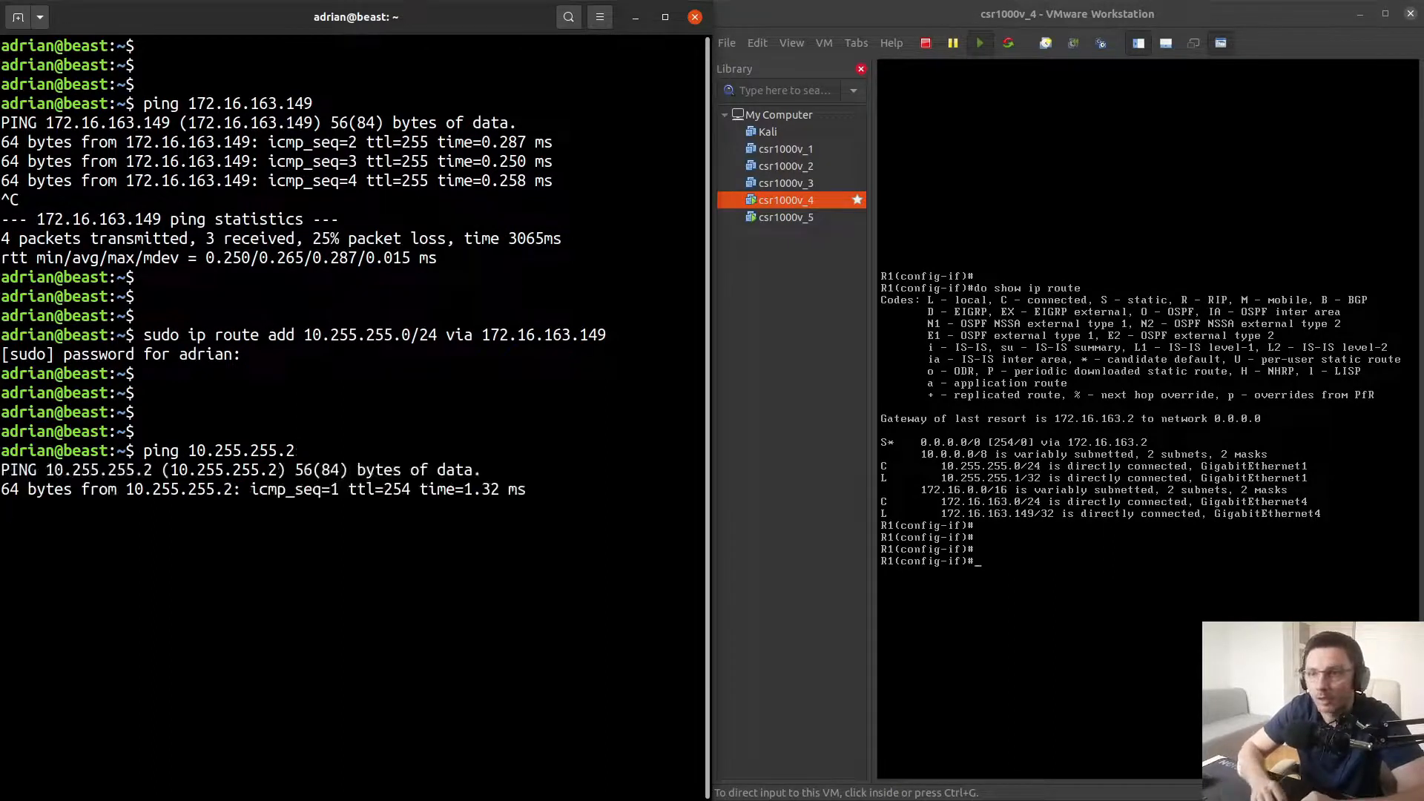
{"action": "key", "text": "ctrl+c"}
{"action": "key", "text": "Return"}
{"action": "key", "text": "Return"}
{"action": "key", "text": "Return"}
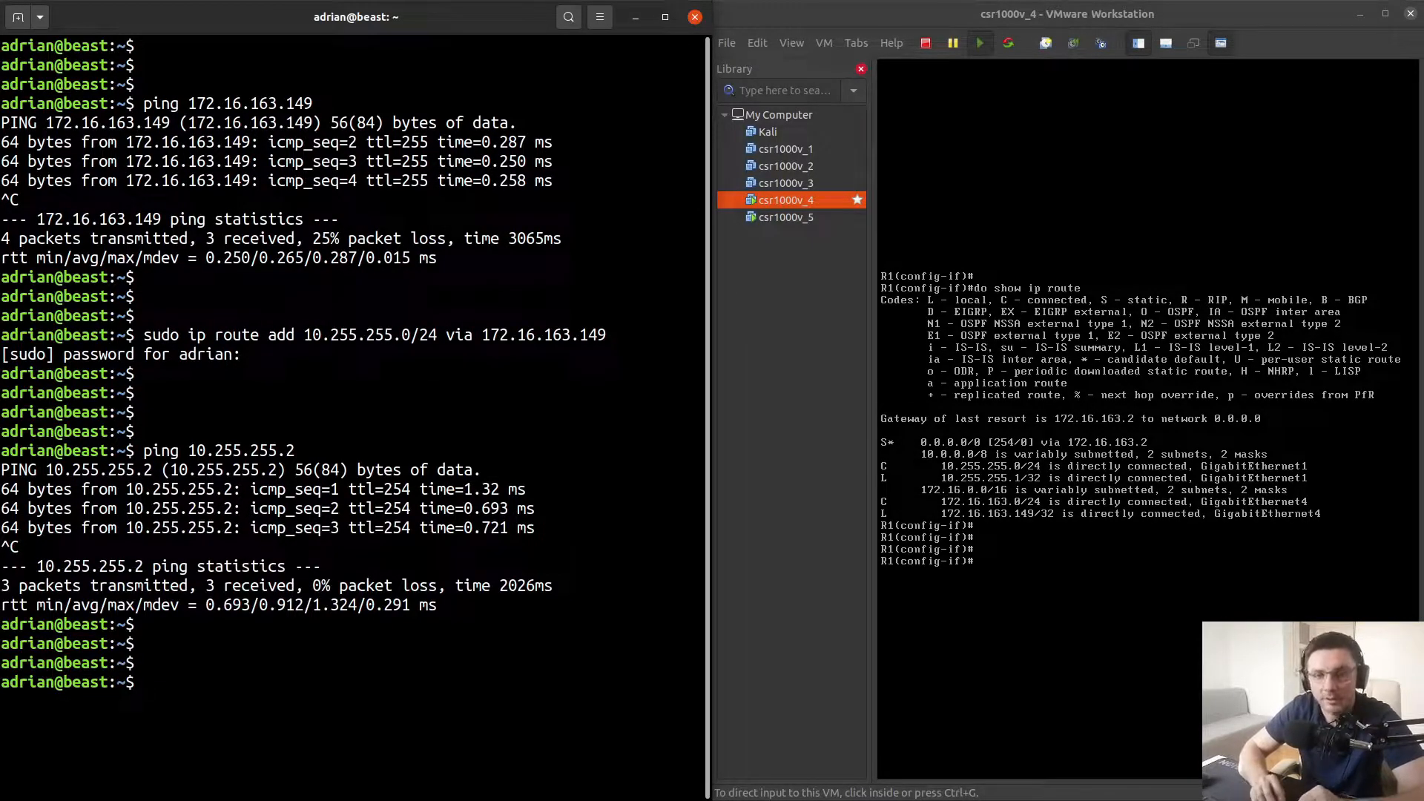
Telnet from the host to R2 at 10.255.255.2 and log in as admin with the router's password
{"action": "type", "text": "tel"}
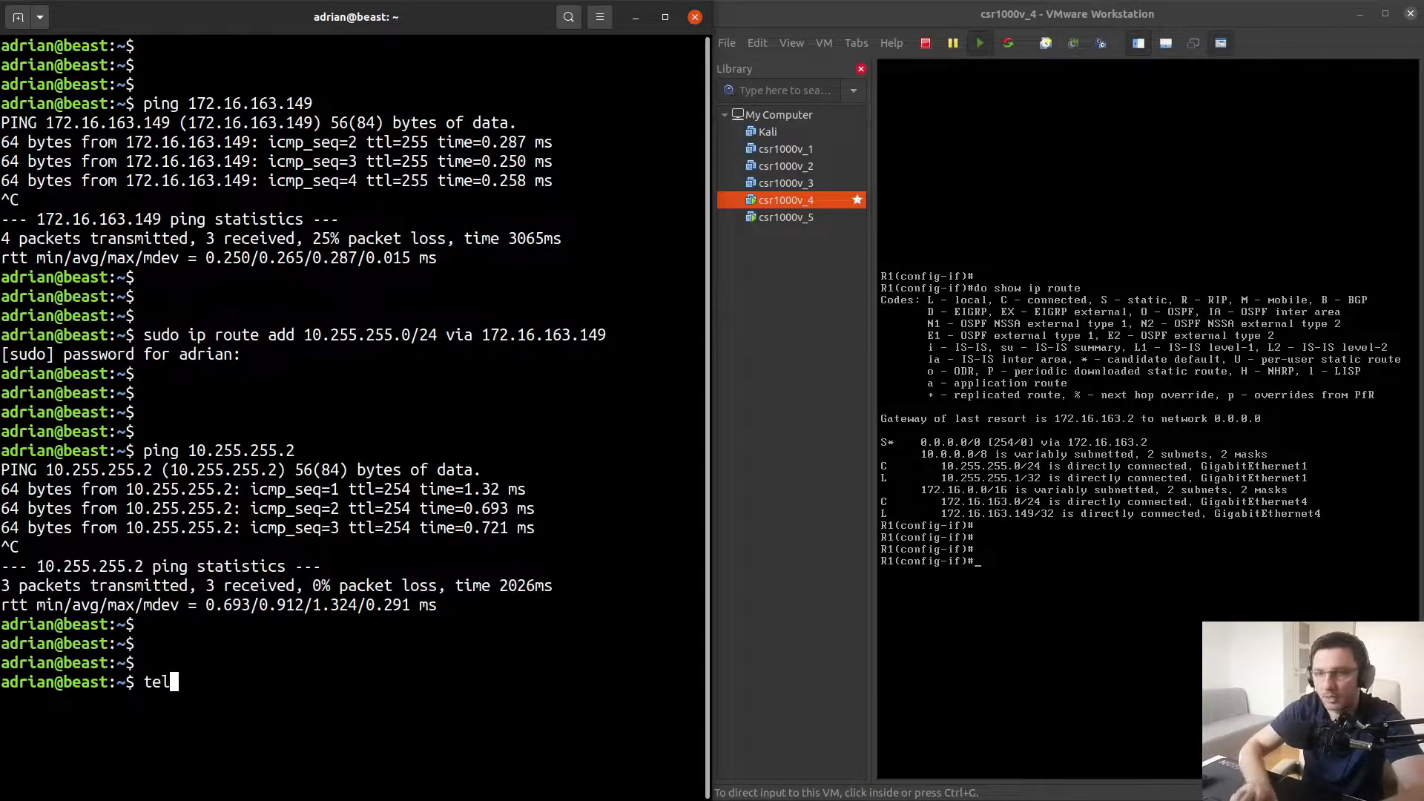
{"action": "type", "text": "net 10."}
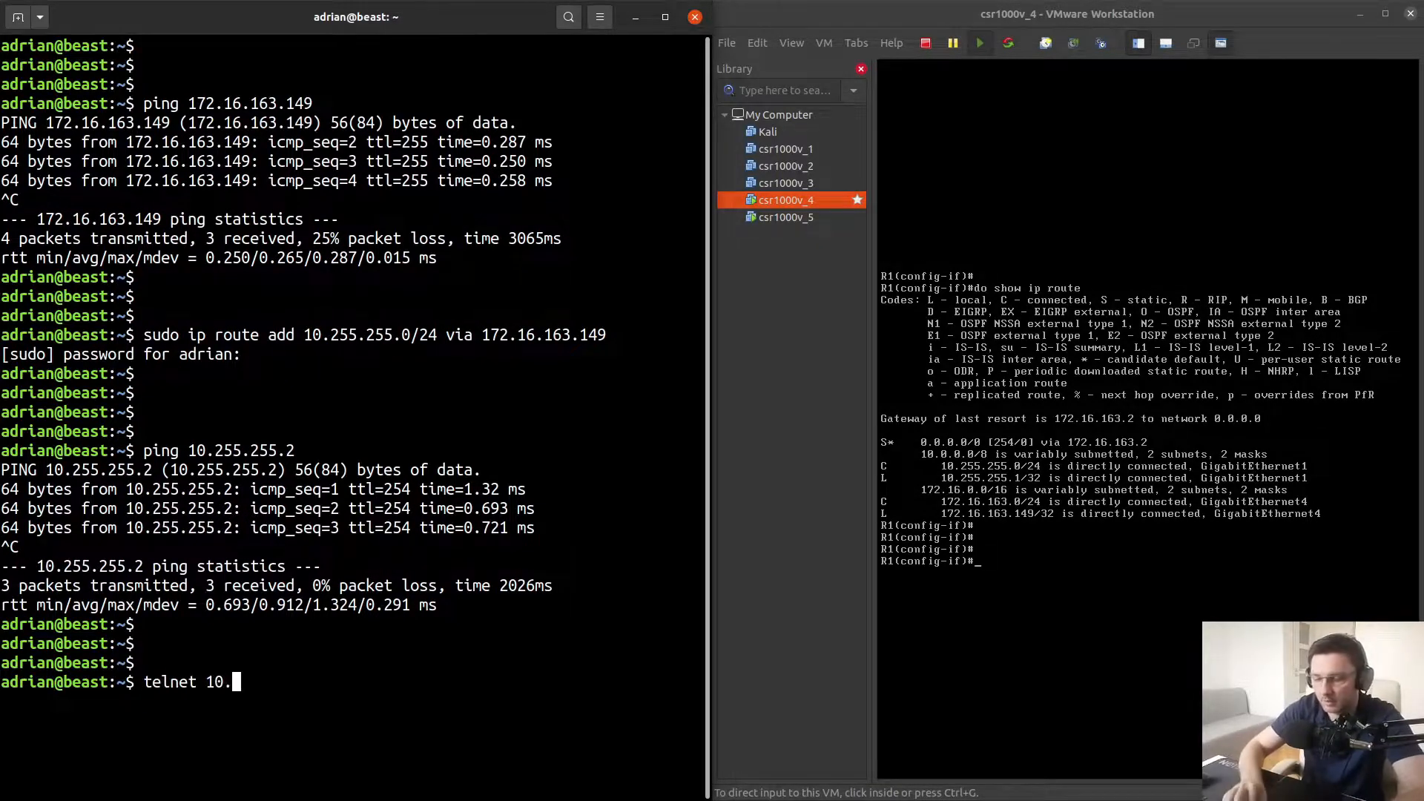
{"action": "type", "text": "255.255."}
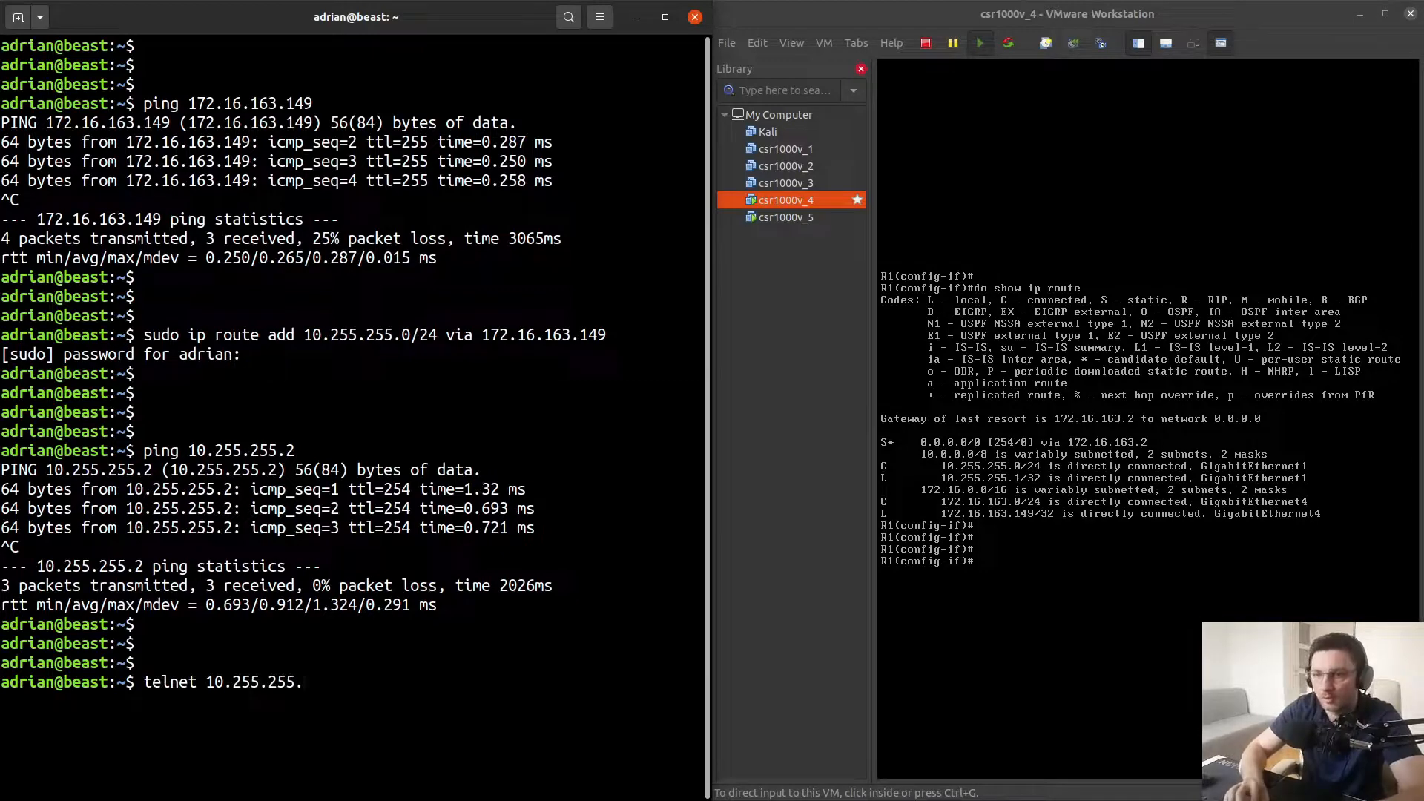
{"action": "type", "text": "2"}
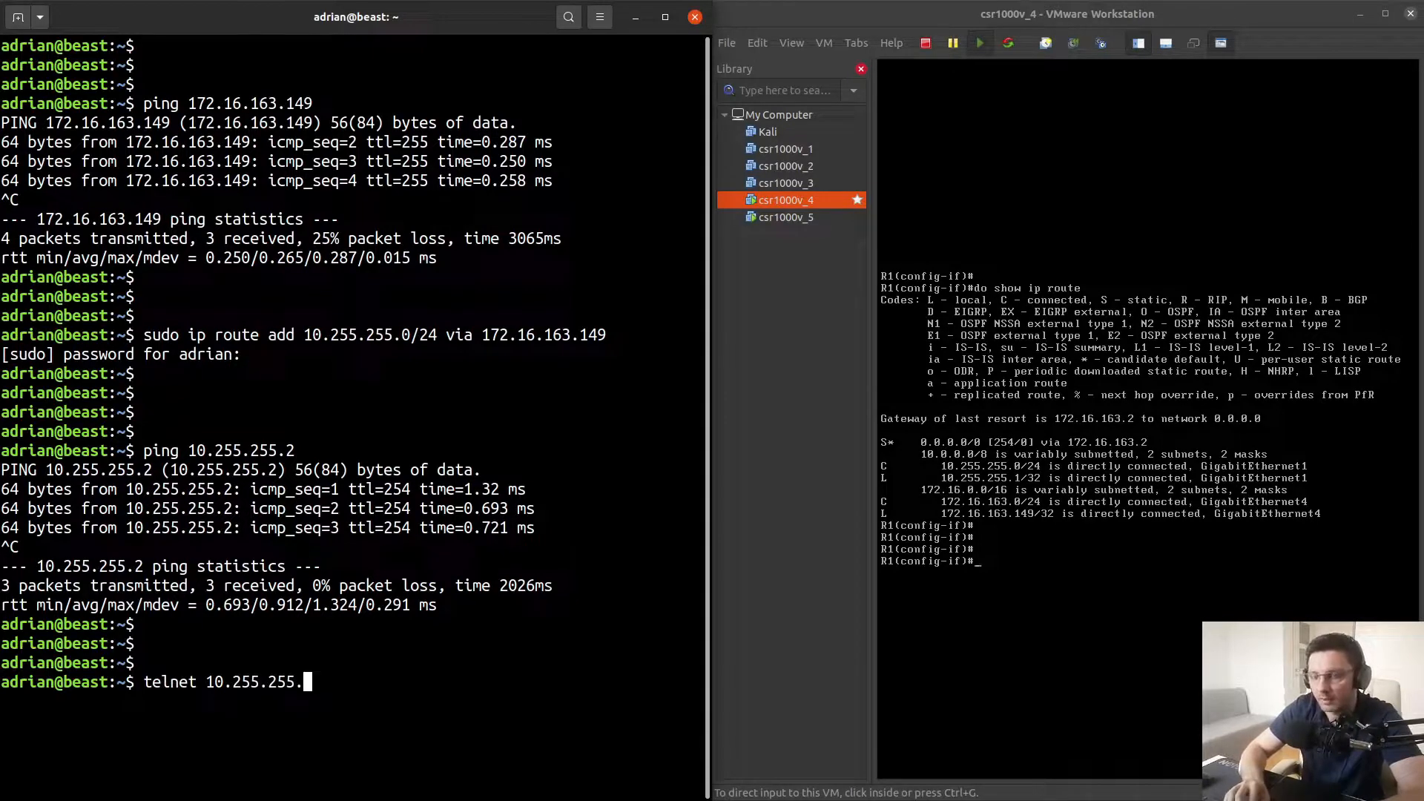
{"action": "key", "text": "Return"}
{"action": "type", "text": "admin"}
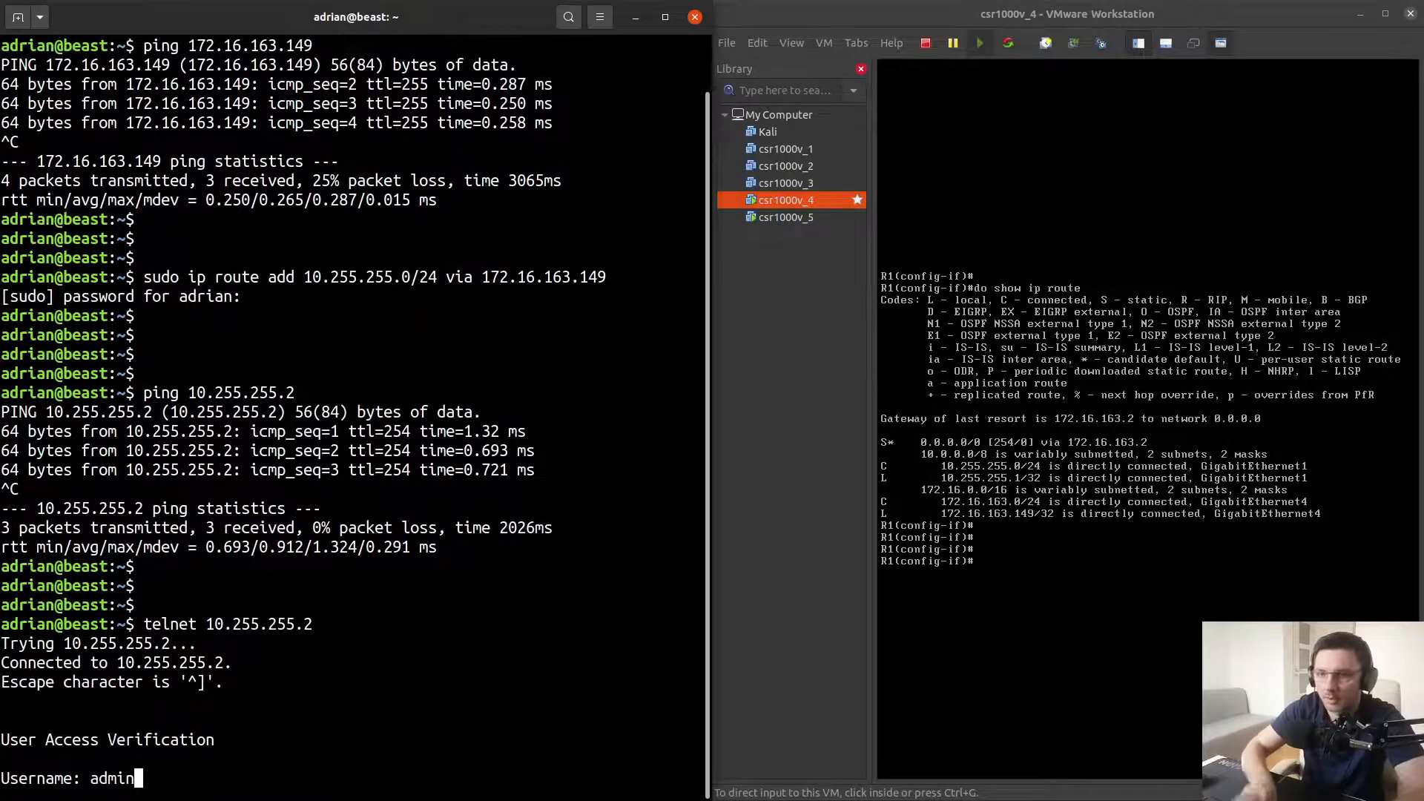
{"action": "key", "text": "Return"}
{"action": "key", "text": "Return"}
{"action": "key", "text": "Return"}
{"action": "key", "text": "Return"}
{"action": "key", "text": "Return"}
{"action": "key", "text": "Return"}
{"action": "key", "text": "Return"}
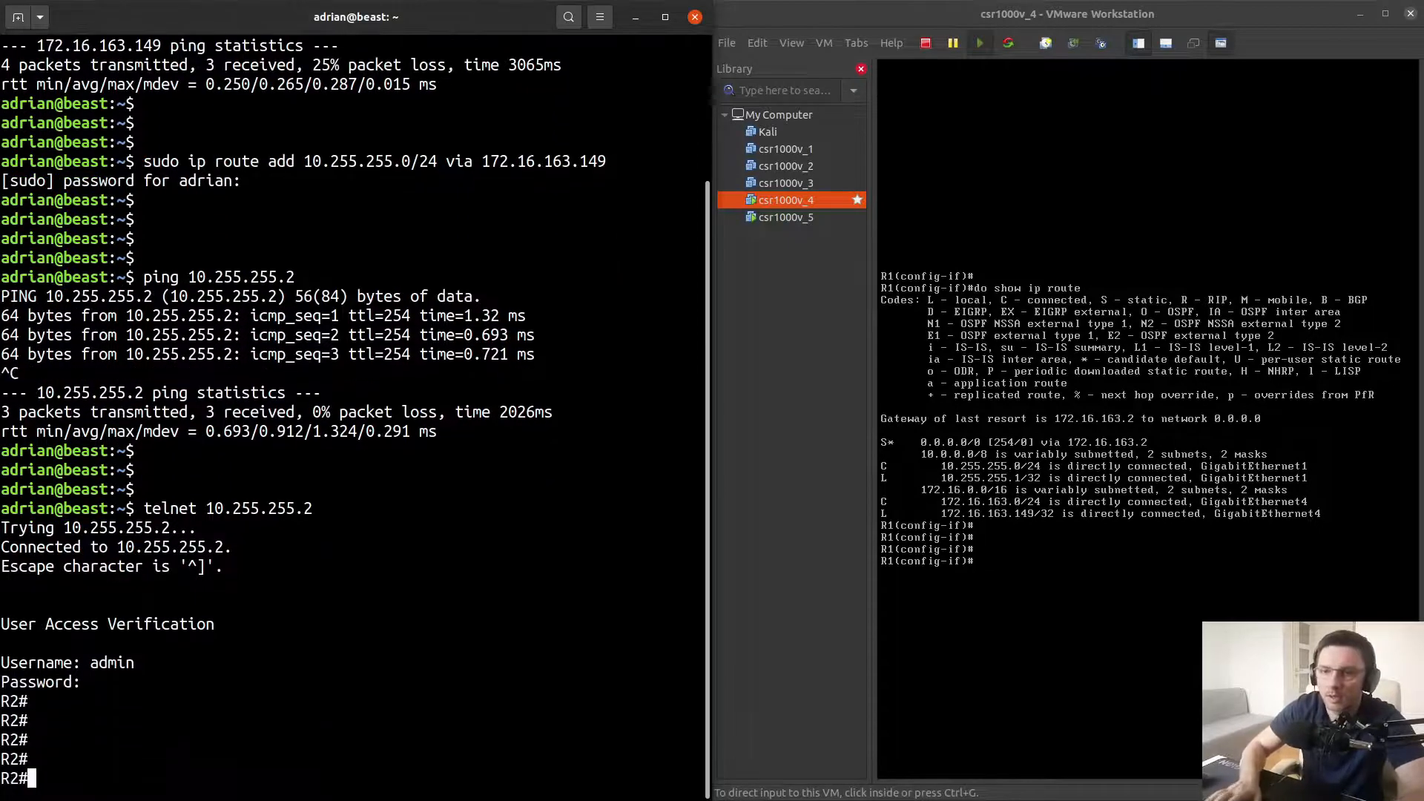
Ping 1.1.1.1 from R2 to test internet reachability
{"action": "type", "text": "ping "}
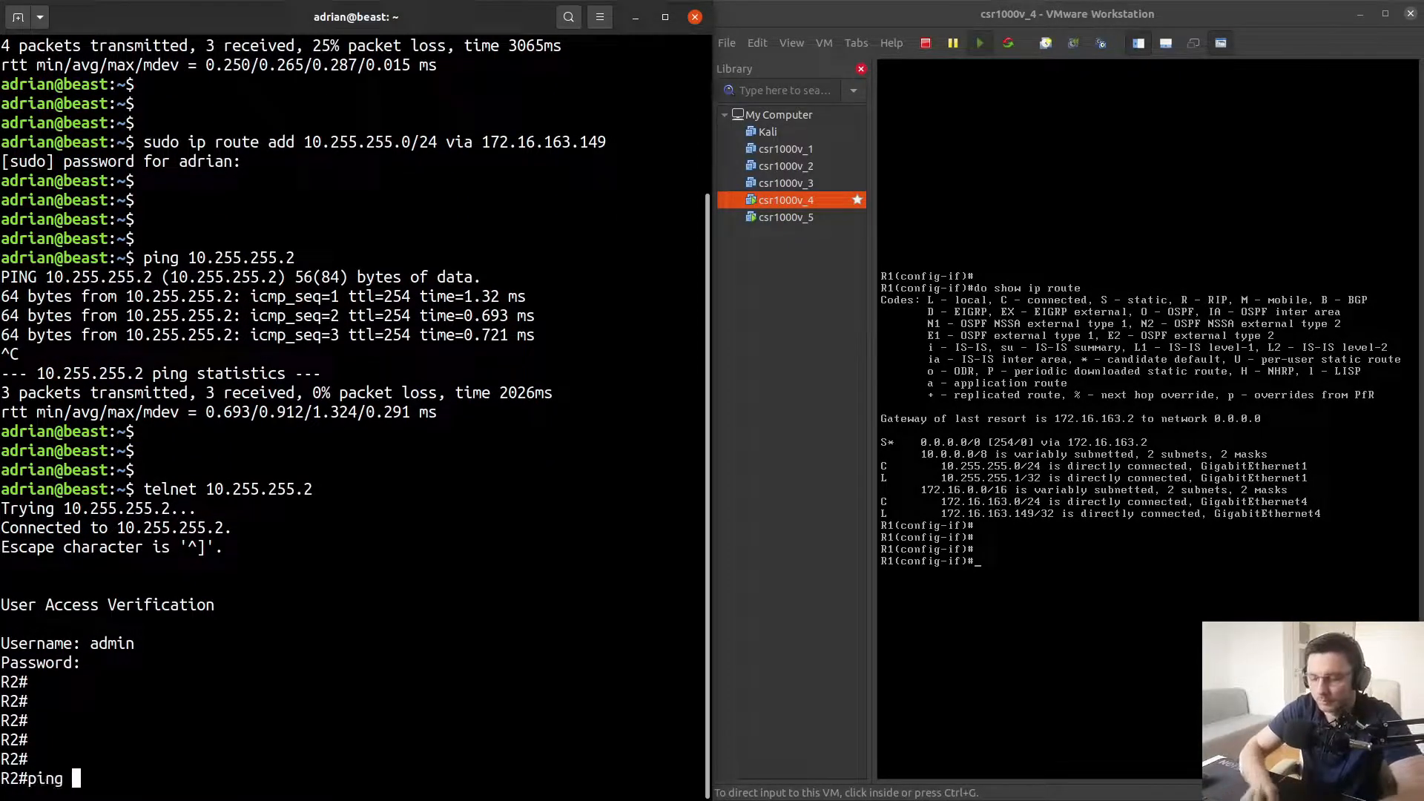
{"action": "type", "text": "1.1.1.1"}
{"action": "key", "text": "Return"}
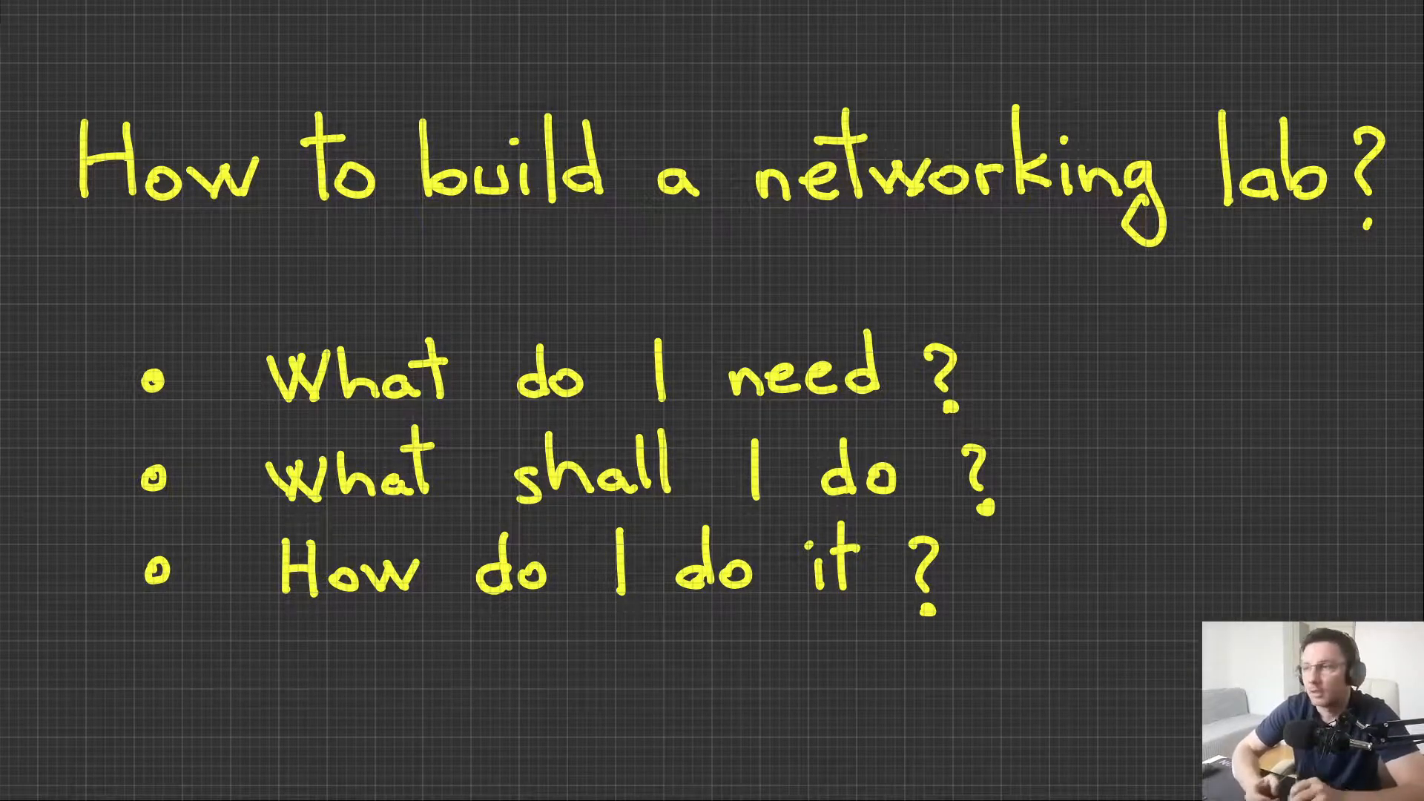
{"action": "left_click_drag", "start_coordinate": [1002, 359], "coordinate": [1058, 317]}
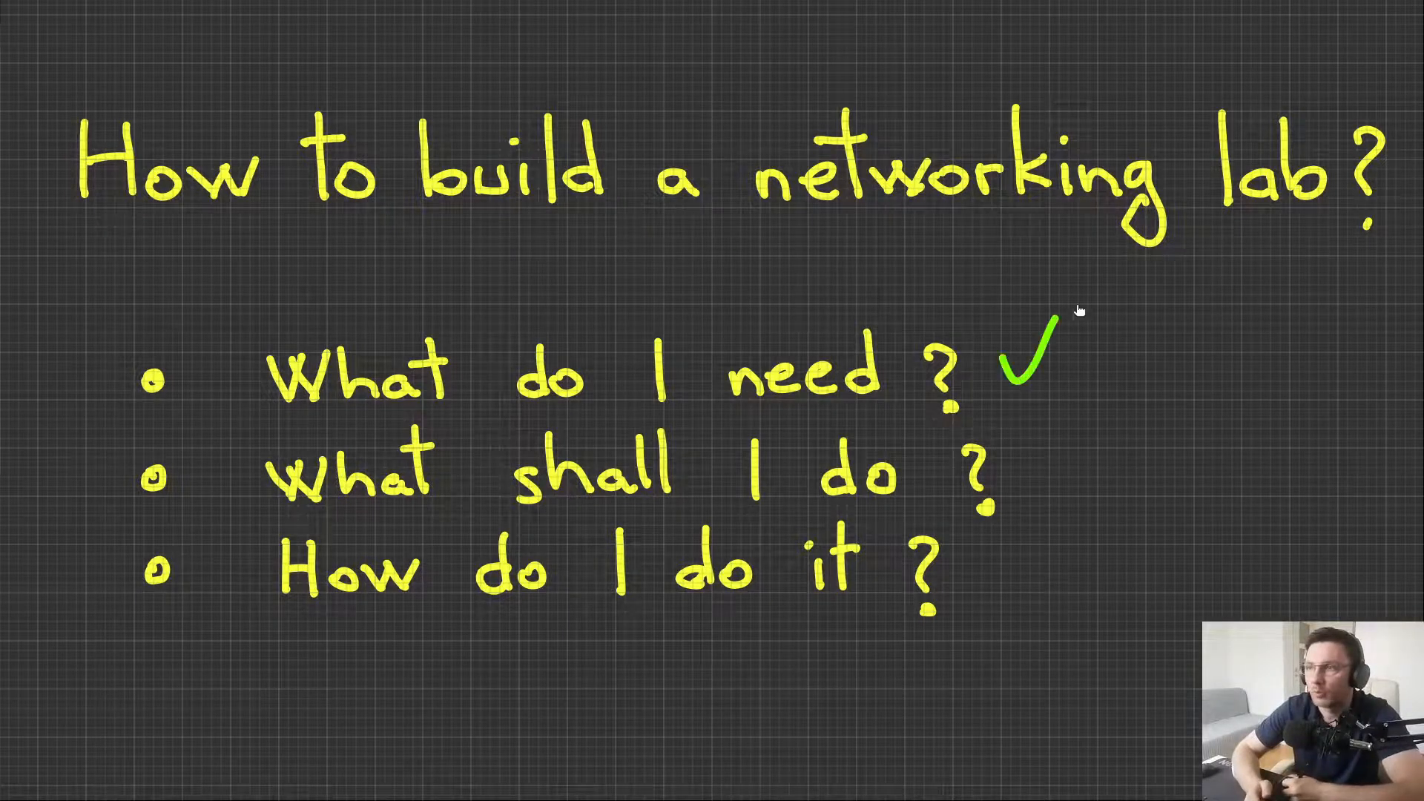